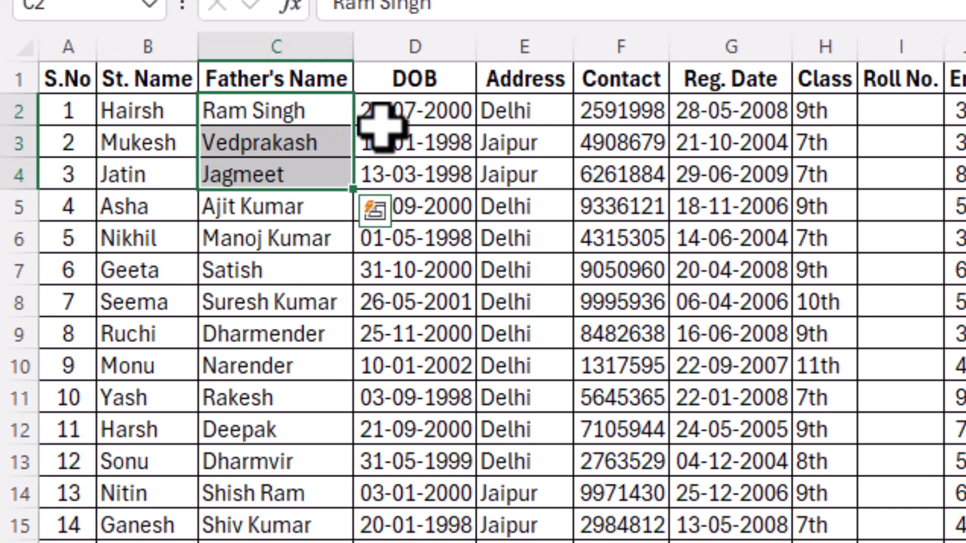
# - Examine the student detail columns from DOB through Roll No. in the first rows
pyautogui.moveTo(393, 119); pyautogui.dragTo(401, 211)
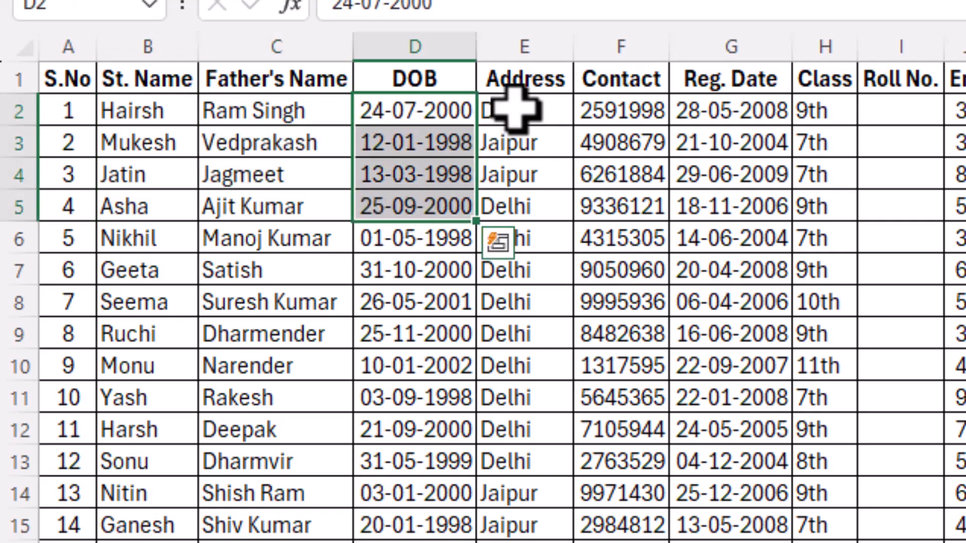
pyautogui.moveTo(518, 103); pyautogui.dragTo(524, 211)
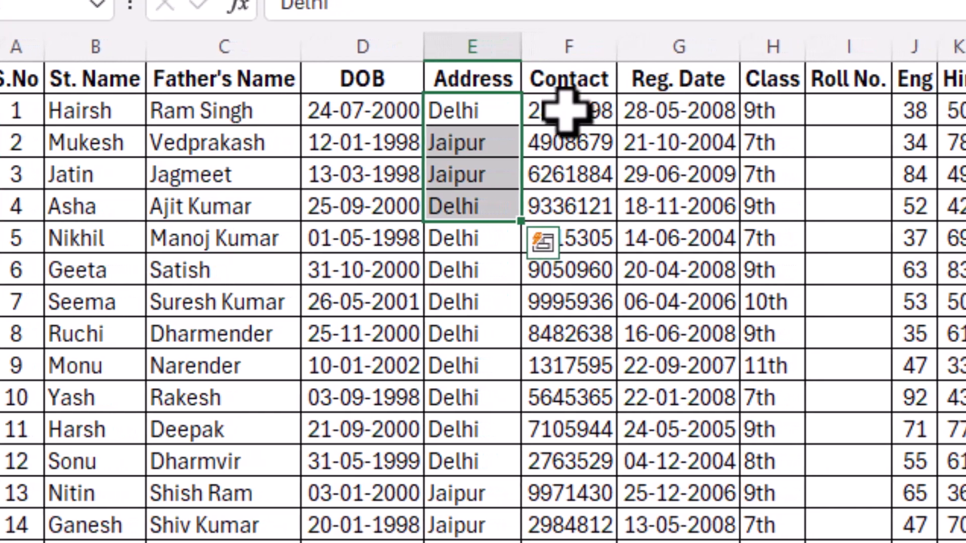
pyautogui.click(566, 110)
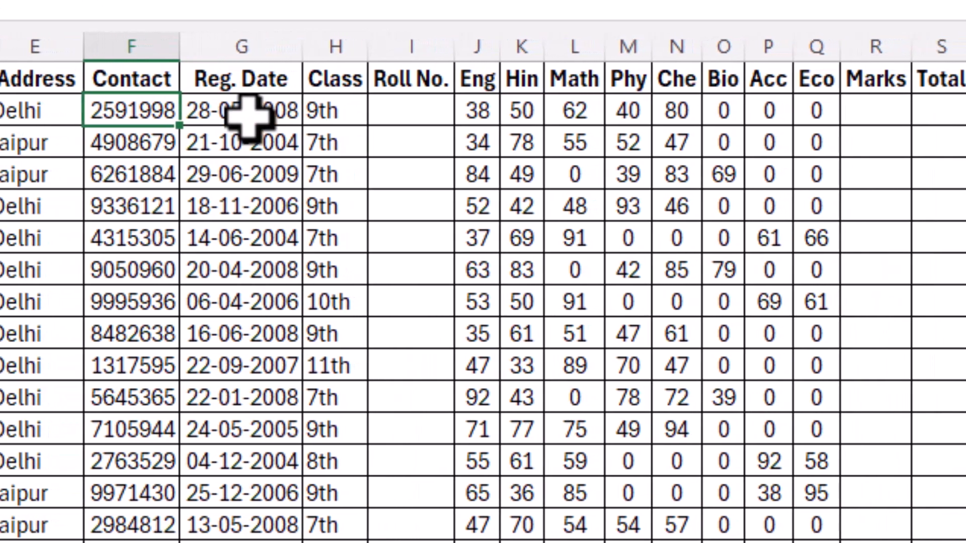
pyautogui.click(248, 113)
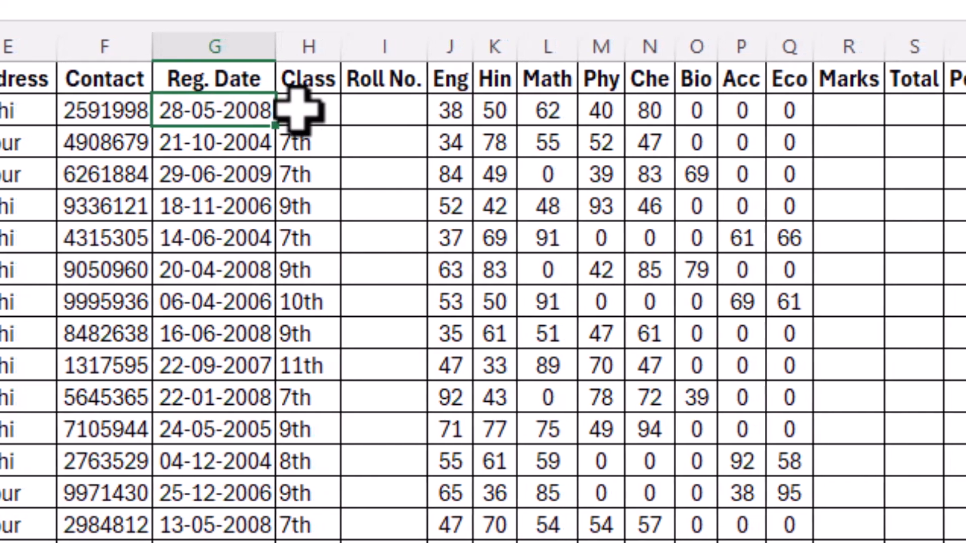
pyautogui.click(325, 109)
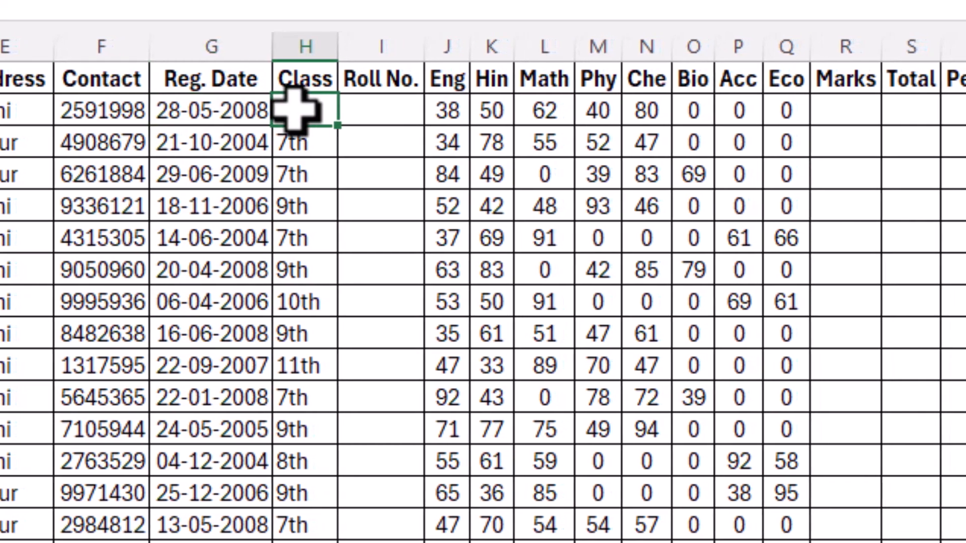
pyautogui.click(363, 110)
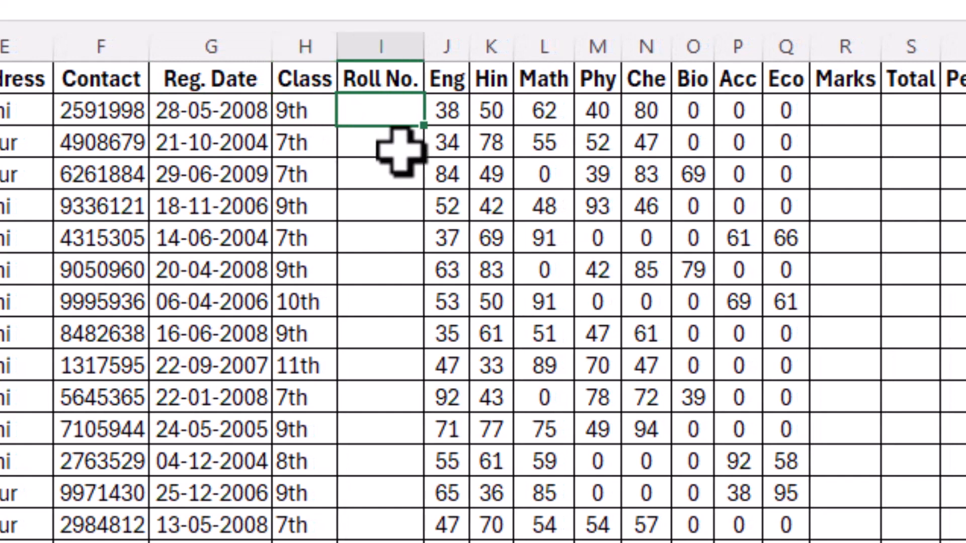
# - Examine the first student's marks in each subject column from Eng to Eco
pyautogui.click(450, 110)
pyautogui.click(490, 114)
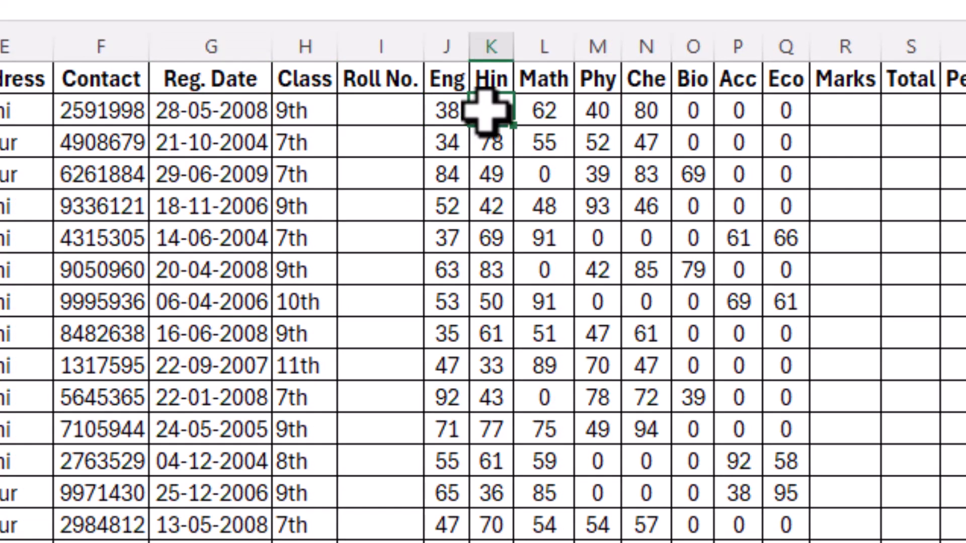
pyautogui.click(549, 115)
pyautogui.click(596, 109)
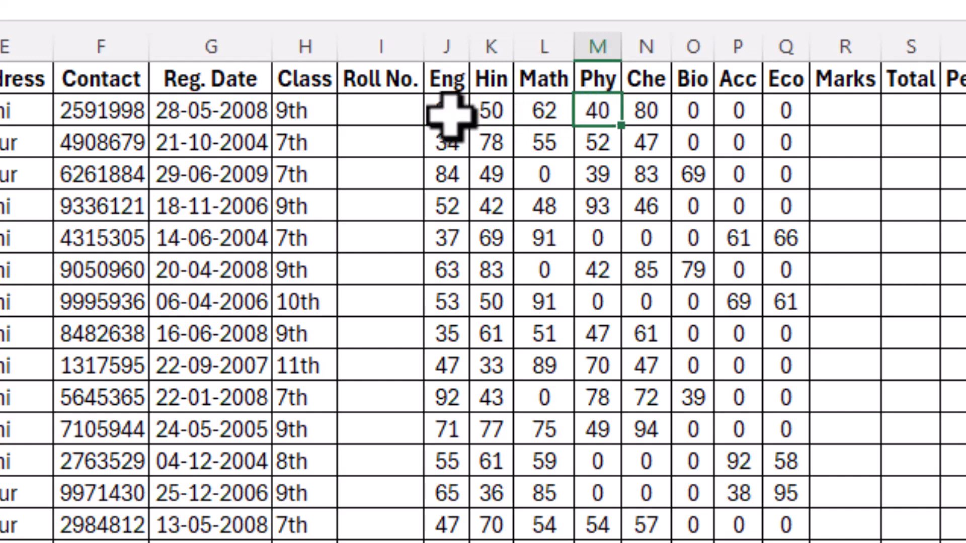
pyautogui.moveTo(449, 108); pyautogui.dragTo(640, 101)
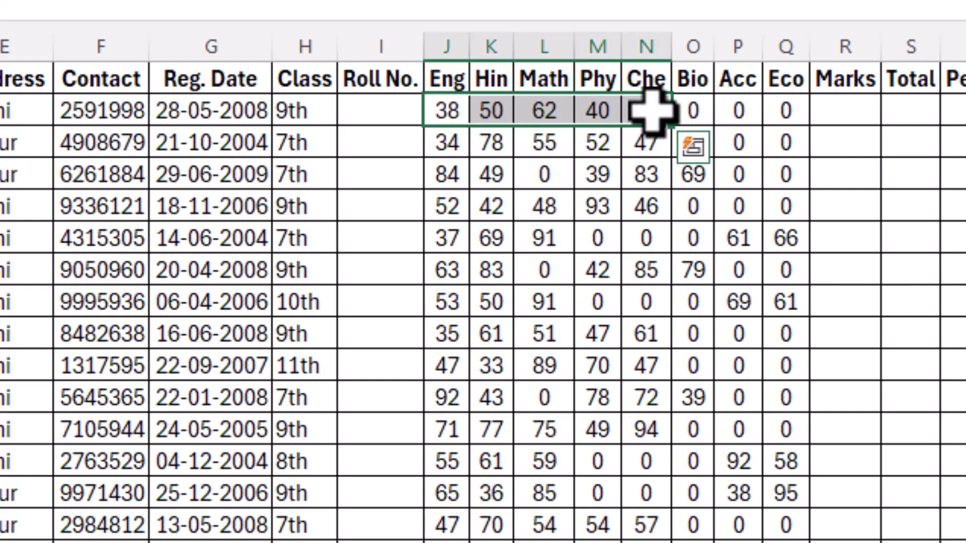
pyautogui.click(694, 112)
pyautogui.press('Right')
pyautogui.press('Right')
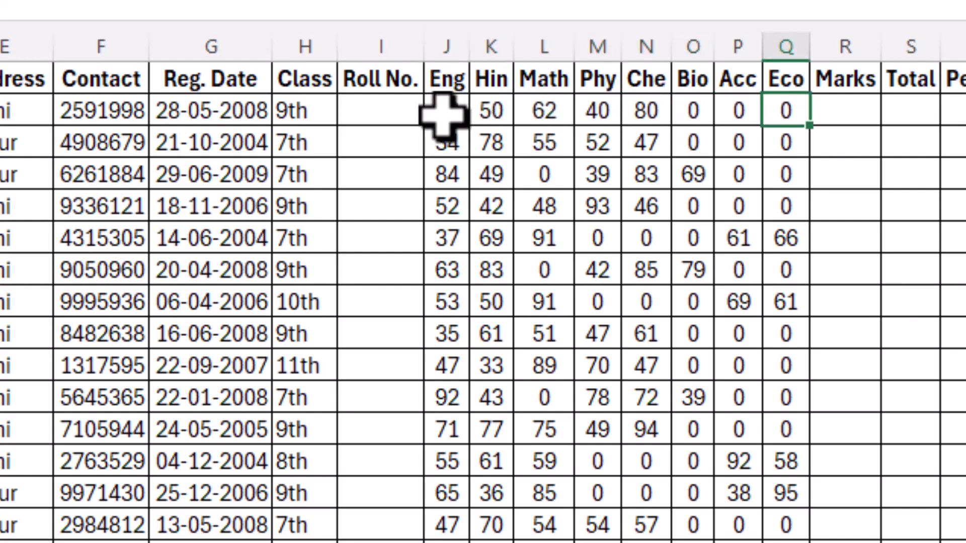
# - Compare which subjects the other students have marks in, across the Math, Phy, Che, Bio, Acc and Eco columns
pyautogui.moveTo(491, 142); pyautogui.dragTo(635, 139)
pyautogui.click(609, 181)
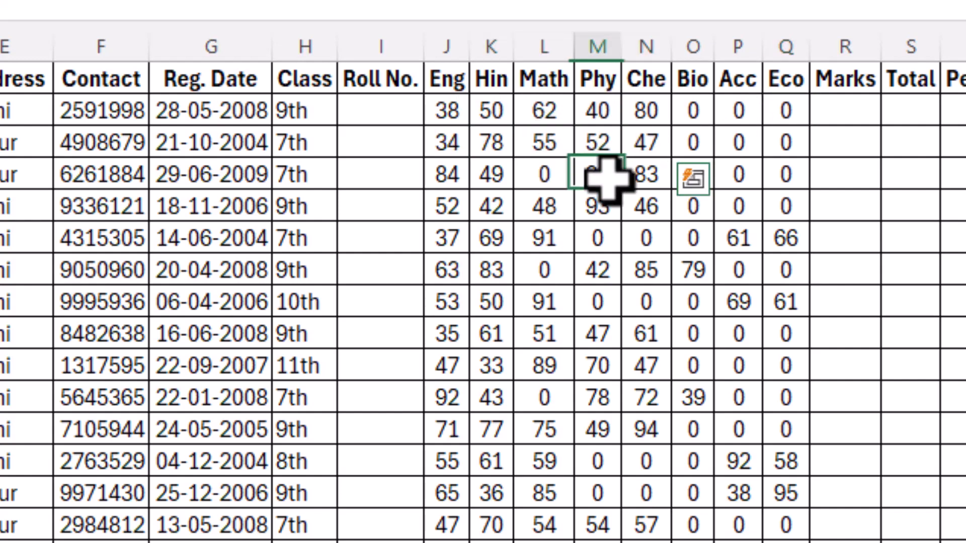
pyautogui.click(549, 181)
pyautogui.click(680, 176)
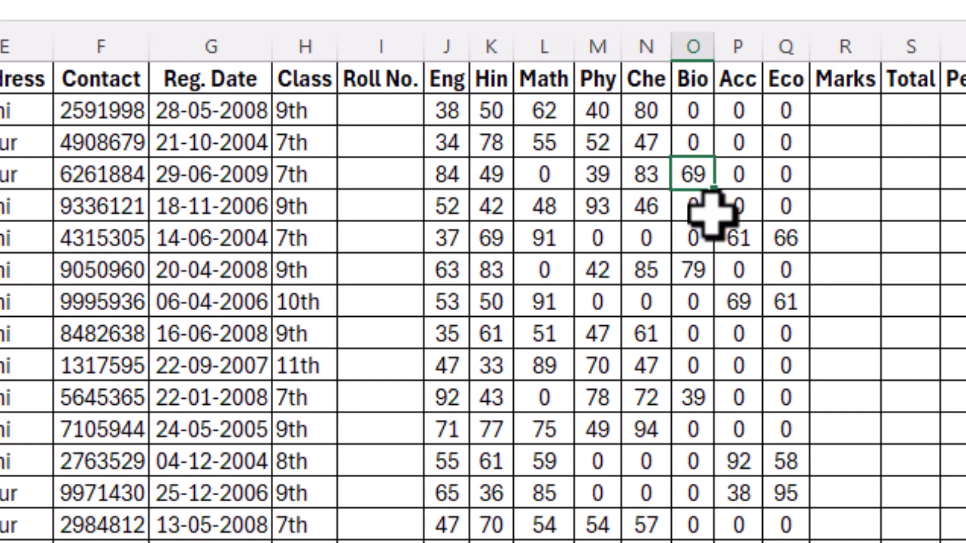
pyautogui.click(604, 208)
pyautogui.click(724, 237)
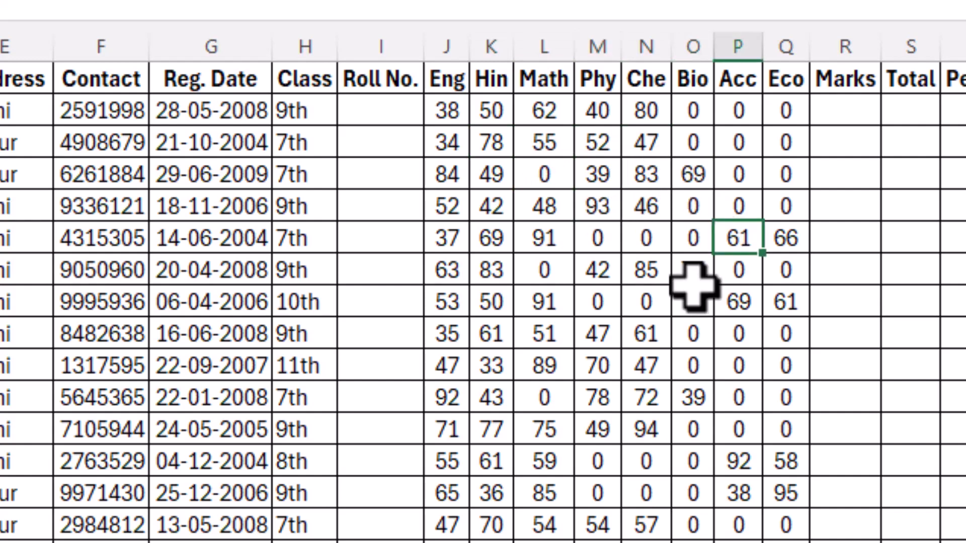
pyautogui.click(654, 302)
pyautogui.click(553, 366)
pyautogui.click(604, 376)
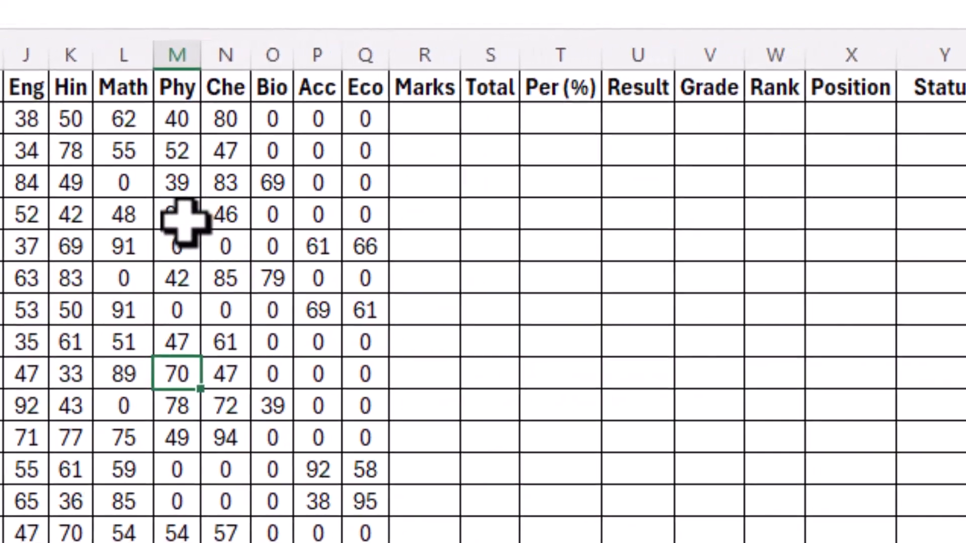
pyautogui.click(235, 216)
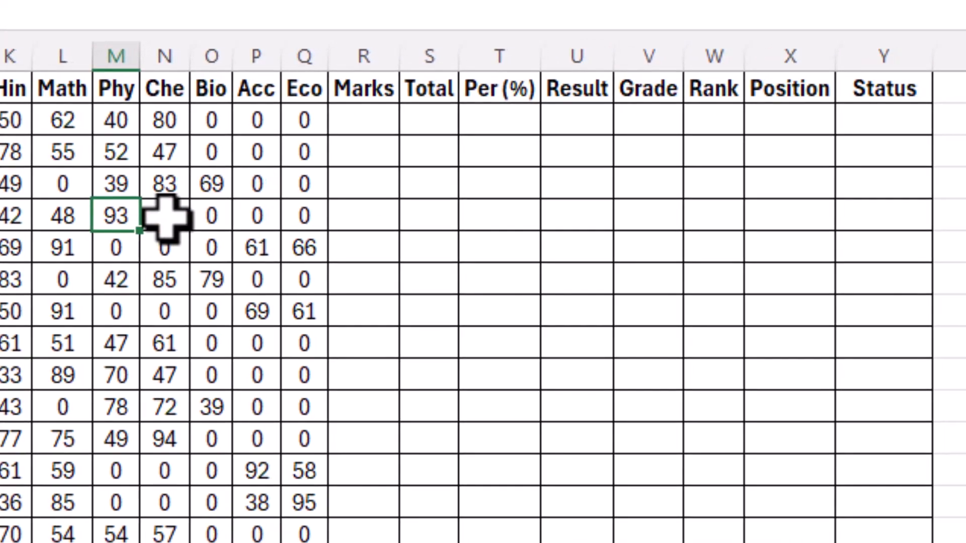
pyautogui.click(166, 216)
pyautogui.click(225, 278)
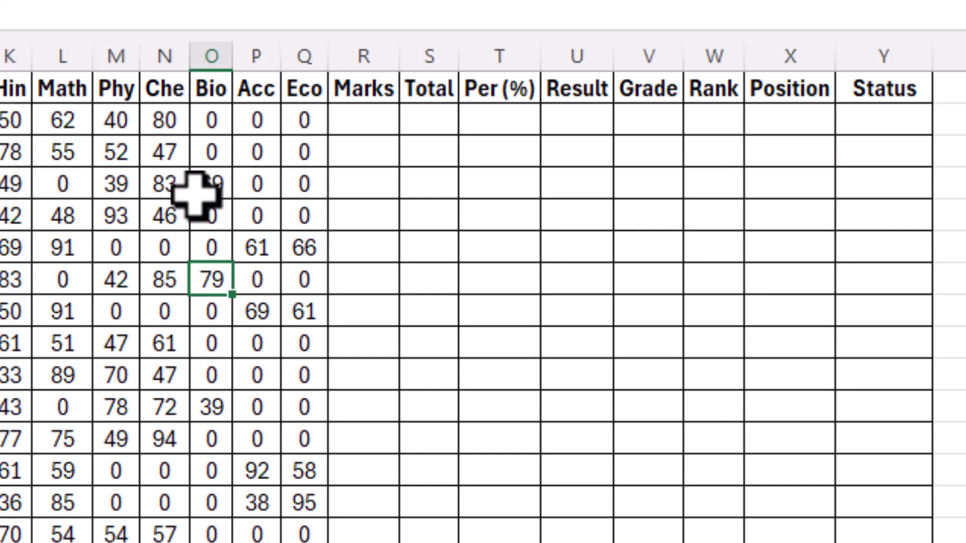
# - Review the empty result columns from Marks through Status that need formulas
pyautogui.click(351, 125)
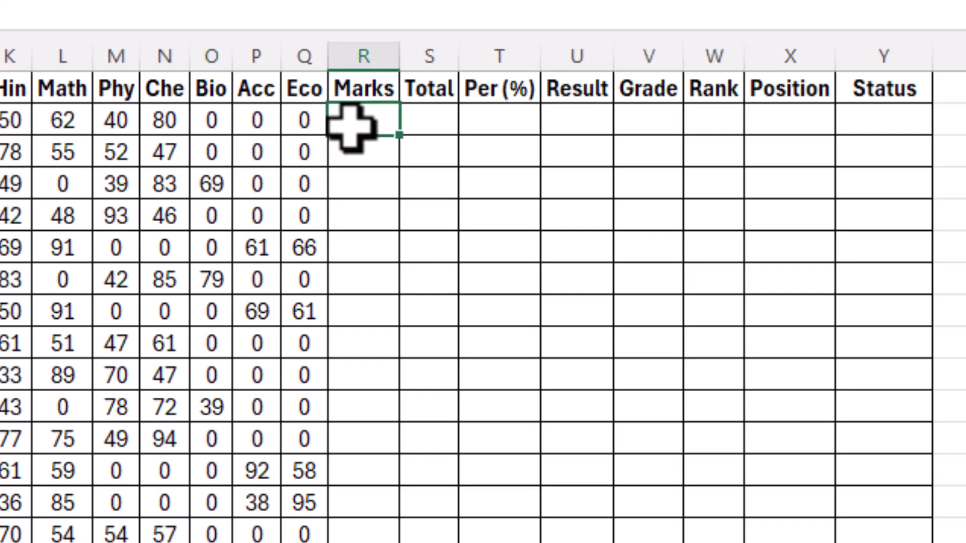
pyautogui.click(427, 123)
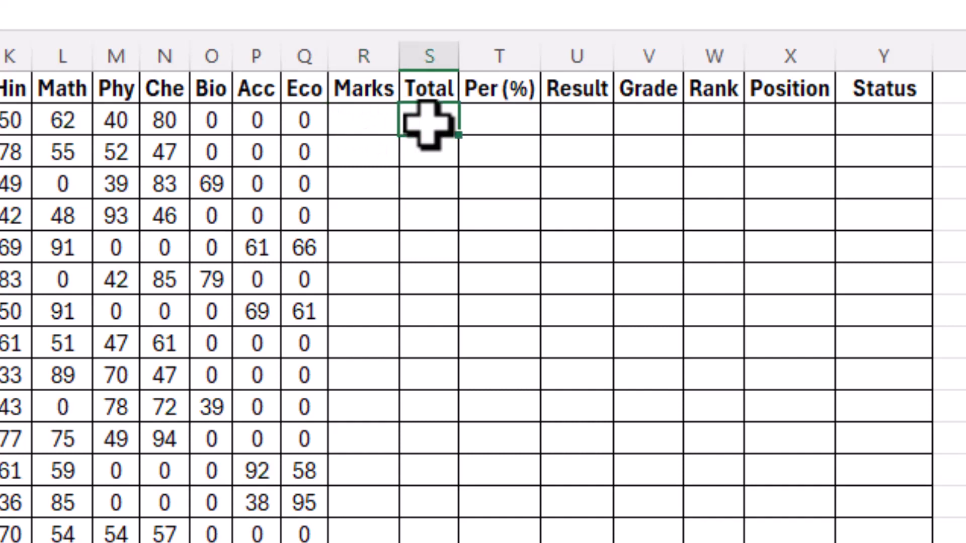
pyautogui.click(501, 124)
pyautogui.click(566, 123)
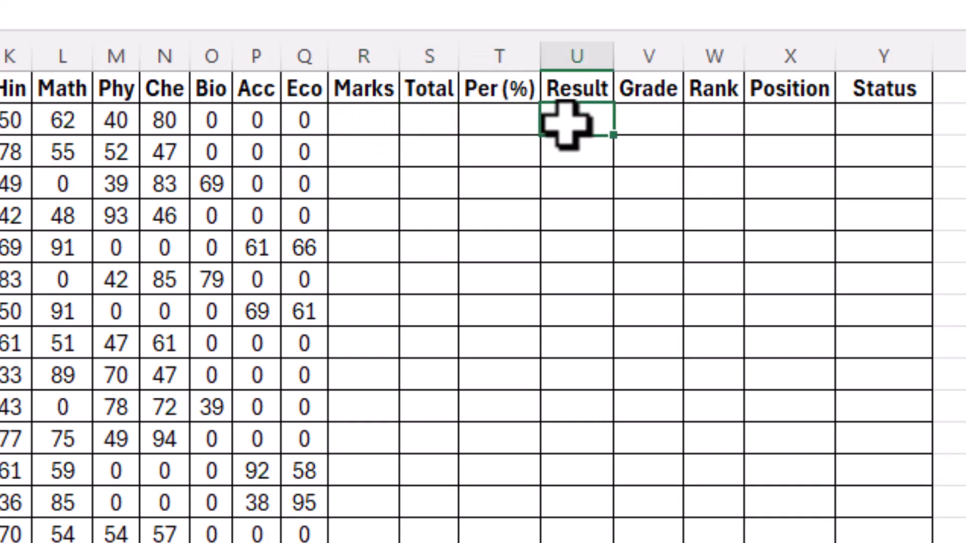
pyautogui.click(647, 125)
pyautogui.click(708, 125)
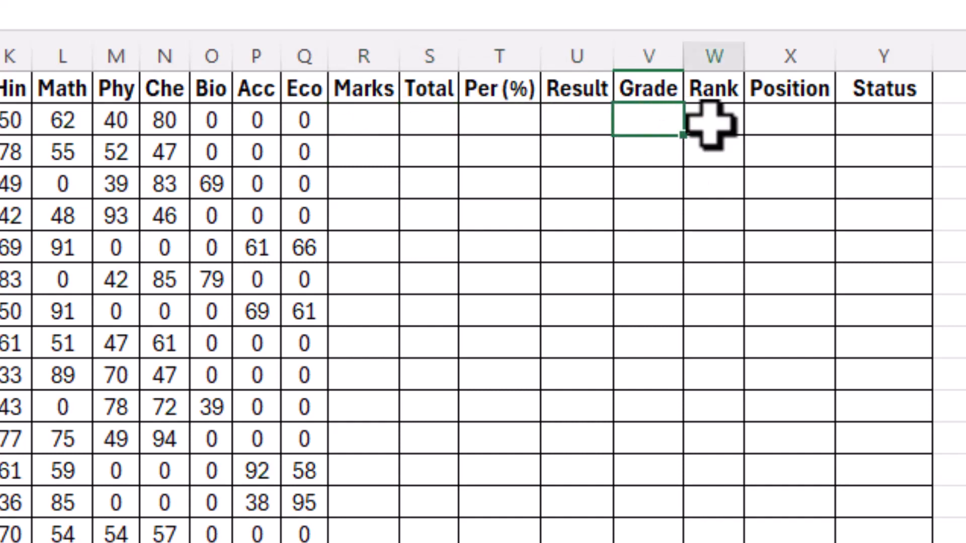
pyautogui.click(760, 125)
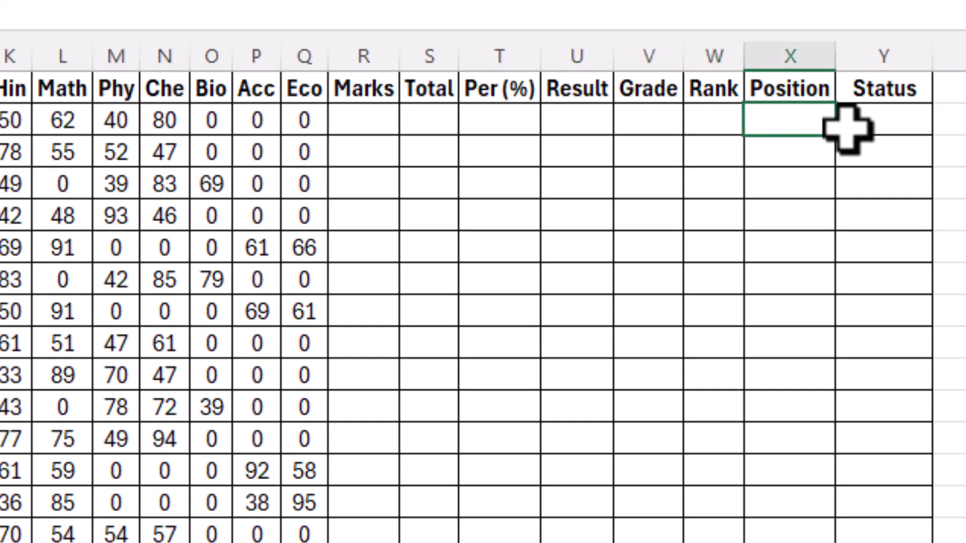
pyautogui.click(866, 126)
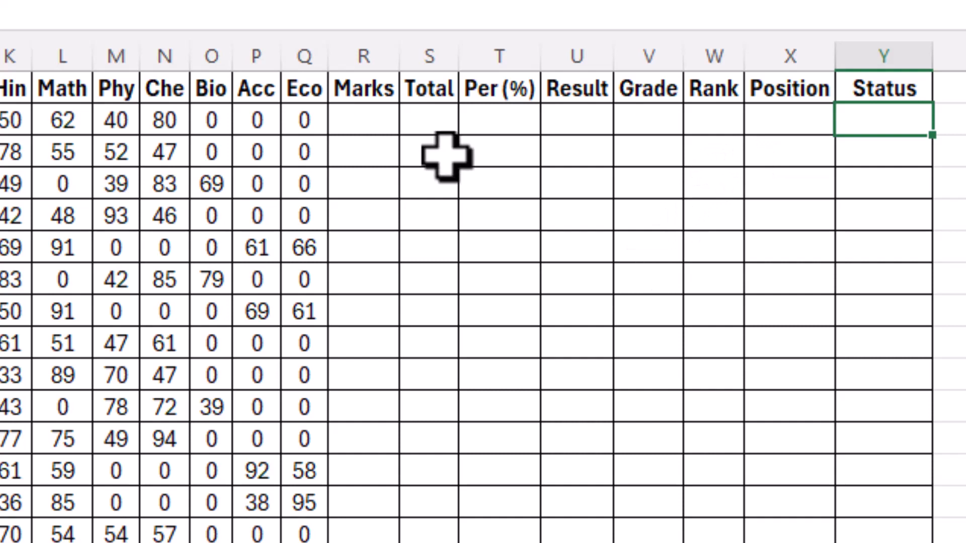
pyautogui.moveTo(378, 127); pyautogui.dragTo(866, 108)
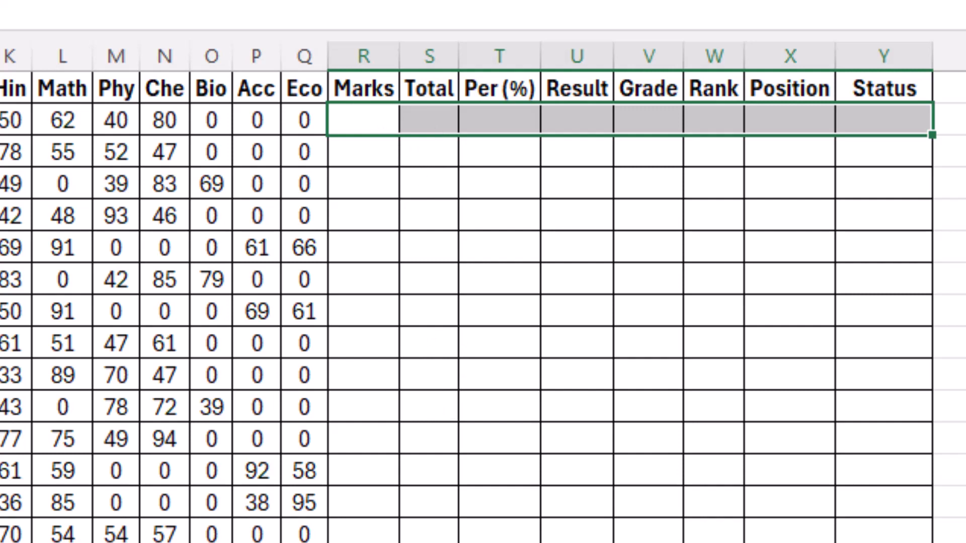
pyautogui.click(509, 162)
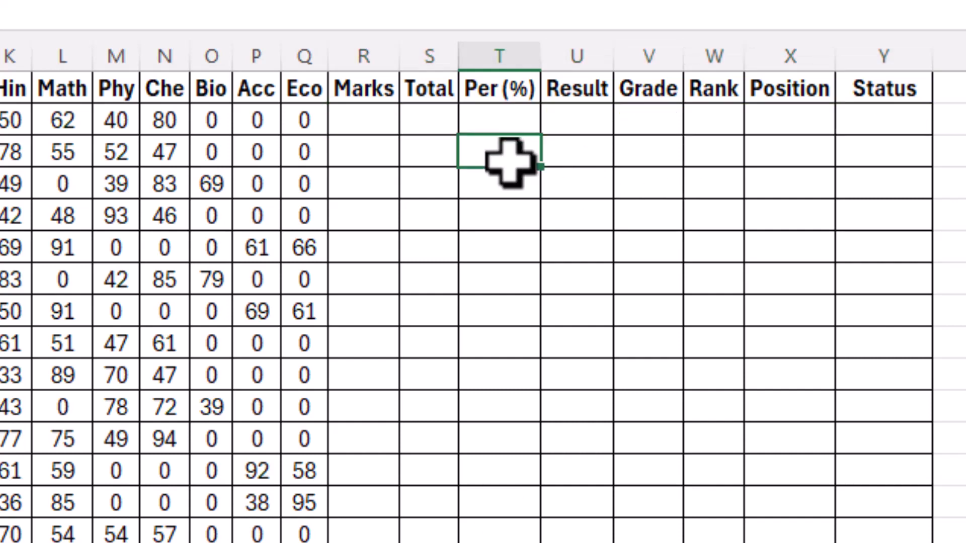
pyautogui.click(491, 182)
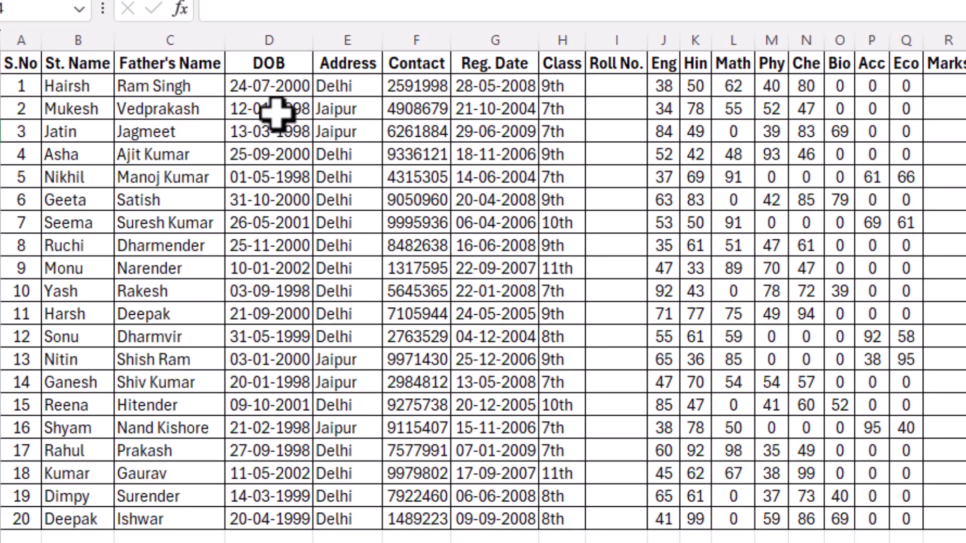
# - Hide columns D to I, from DOB through Roll No
pyautogui.moveTo(248, 37); pyautogui.dragTo(603, 41)
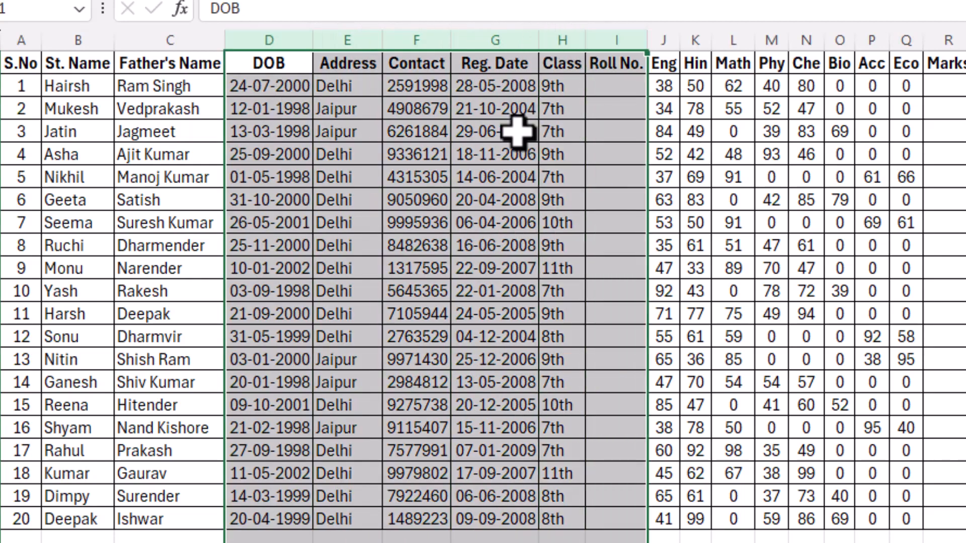
pyautogui.rightClick(517, 129)
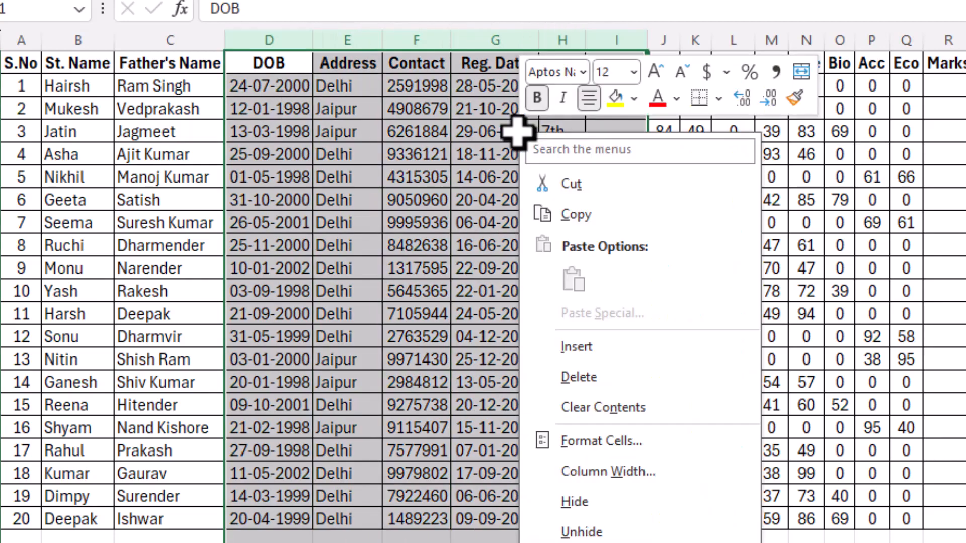
pyautogui.click(578, 502)
pyautogui.click(572, 360)
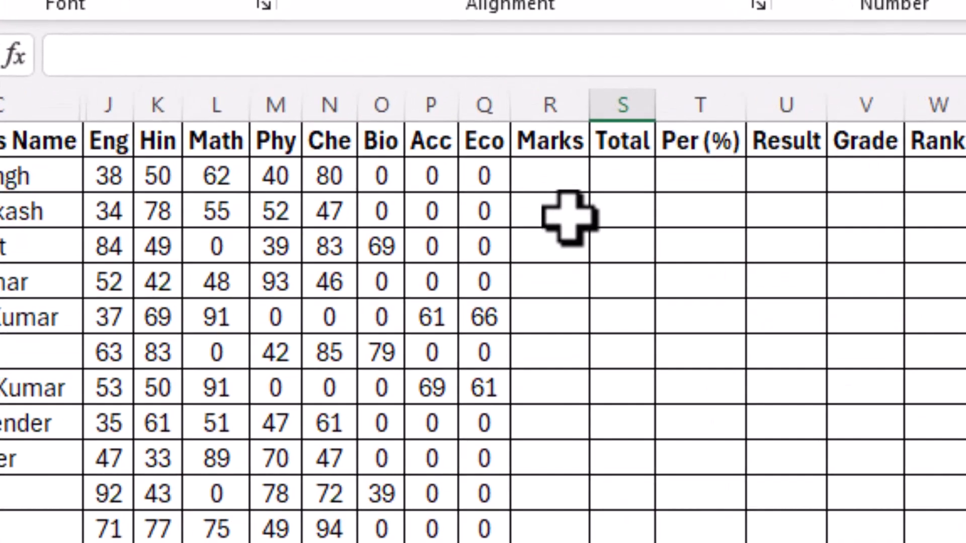
# - Enter =SUM(J2:Q2) in the first Marks cell, R2, and fill the formula down the column for all students
pyautogui.click(555, 173)
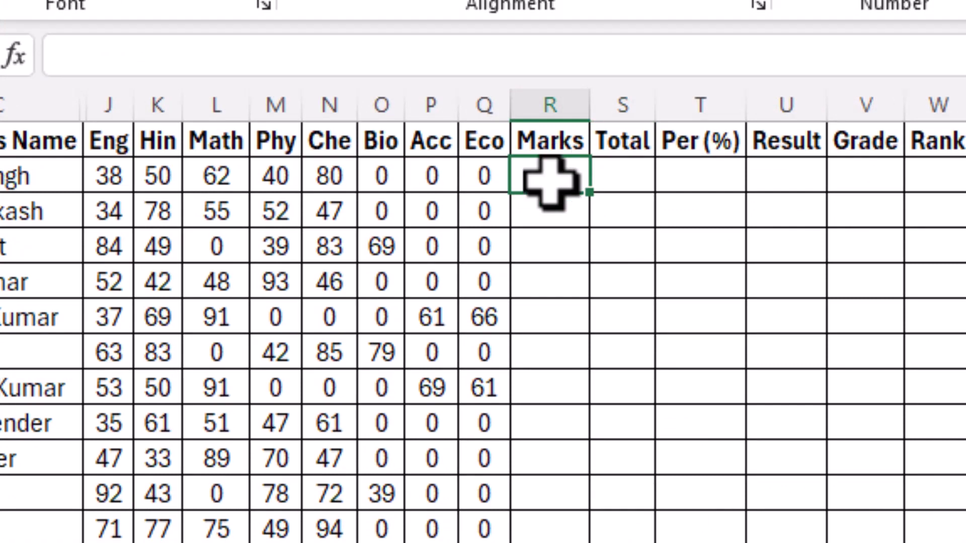
pyautogui.write('=sum')
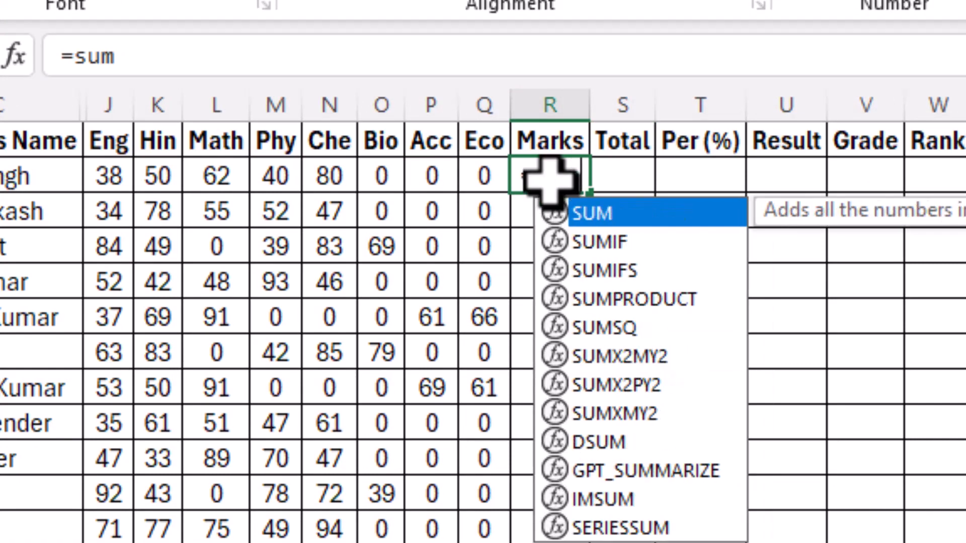
pyautogui.write('(')
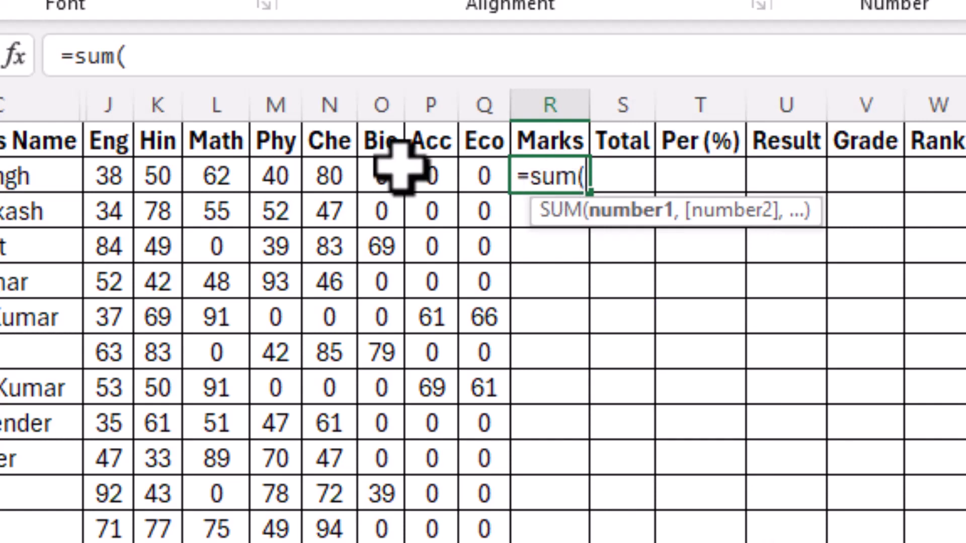
pyautogui.moveTo(109, 176); pyautogui.dragTo(470, 173)
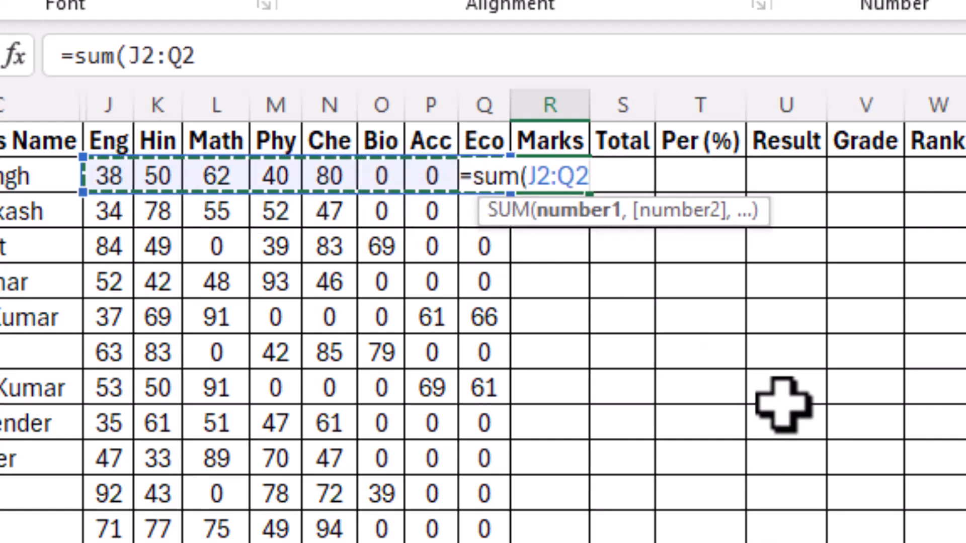
pyautogui.press('Return')
pyautogui.click(554, 181)
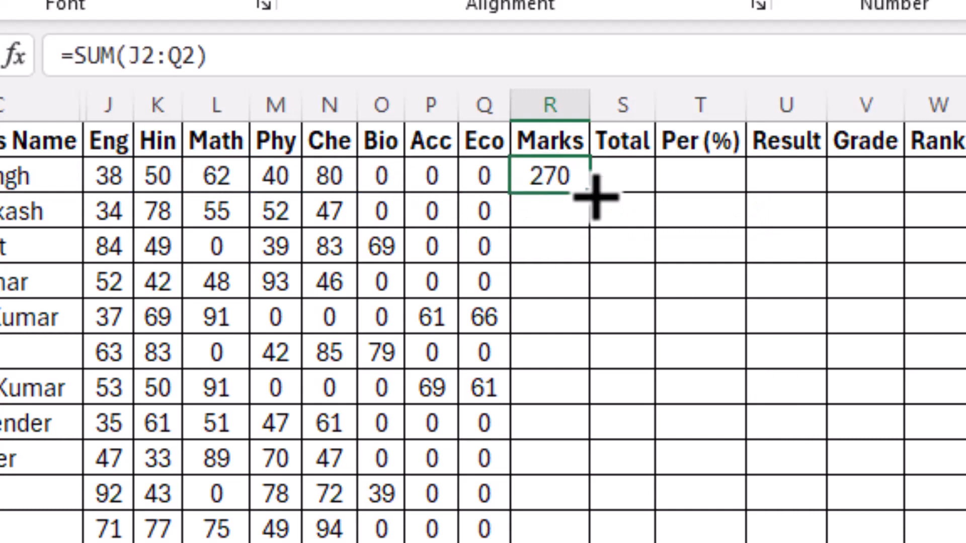
pyautogui.doubleClick(591, 194)
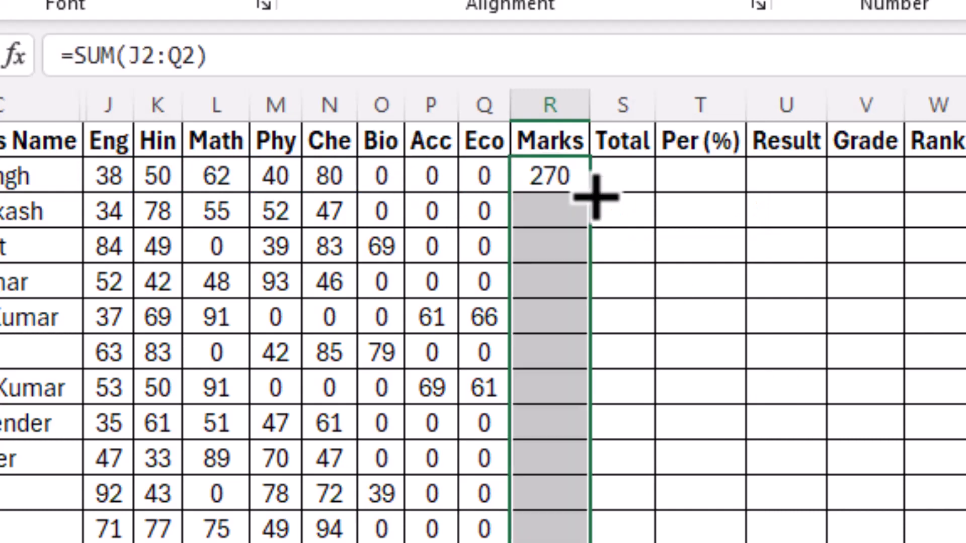
# - Enter 500 in the first Total cell, S2, and fill it down the column for all students
pyautogui.click(619, 177)
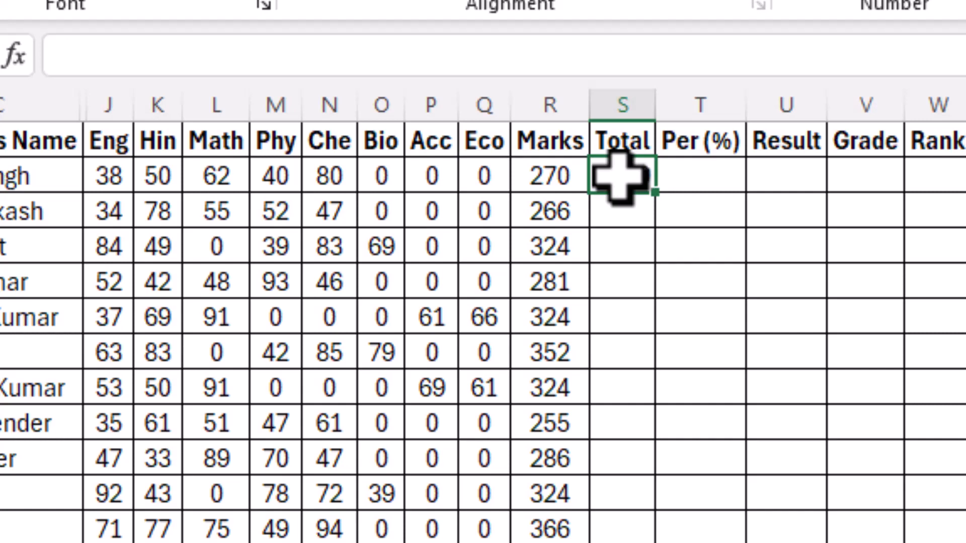
pyautogui.write('500')
pyautogui.hotkey('ctrl', 'Return')
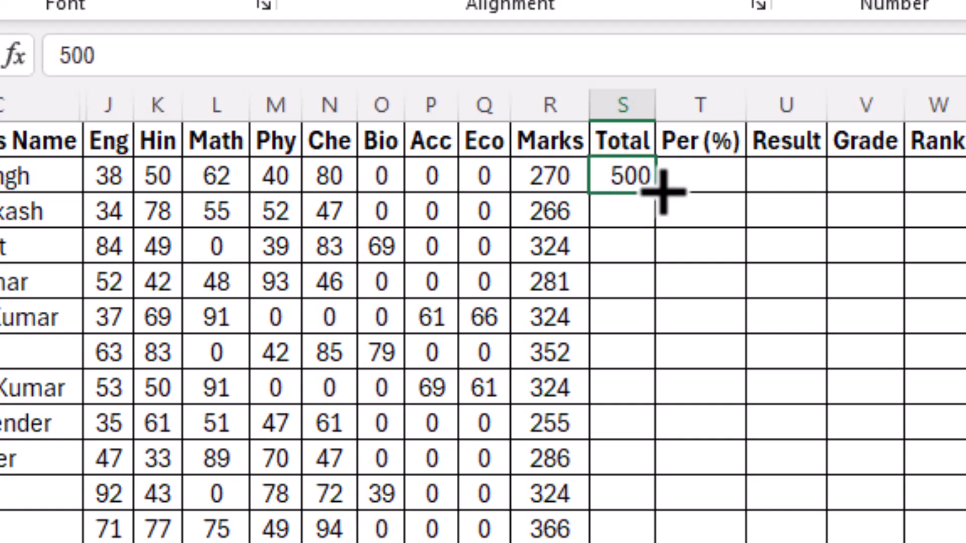
pyautogui.doubleClick(663, 191)
# - Try calculating the first student's Per (%) in T2 with =AVERAGE(J2:Q2), covering all eight subject columns
pyautogui.click(696, 184)
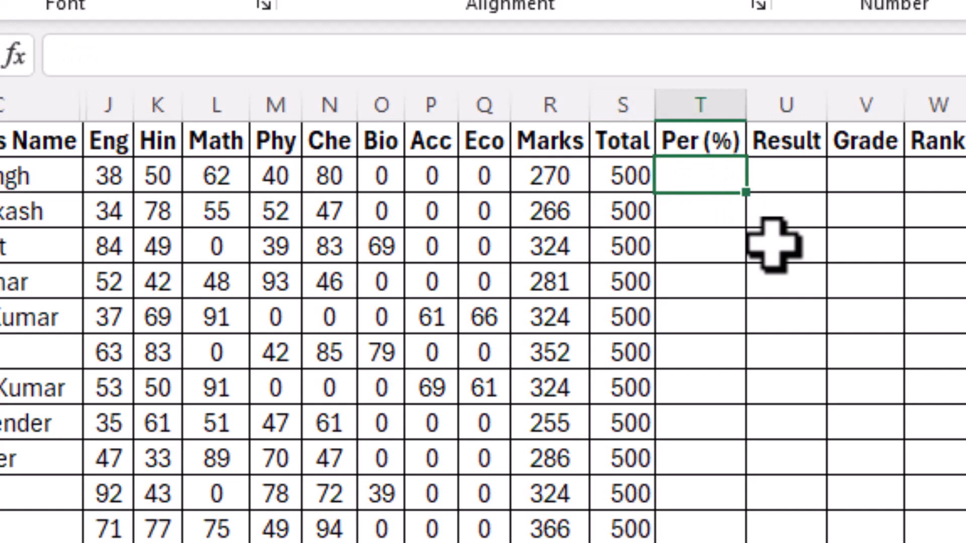
pyautogui.moveTo(108, 176); pyautogui.dragTo(487, 179)
pyautogui.click(121, 179)
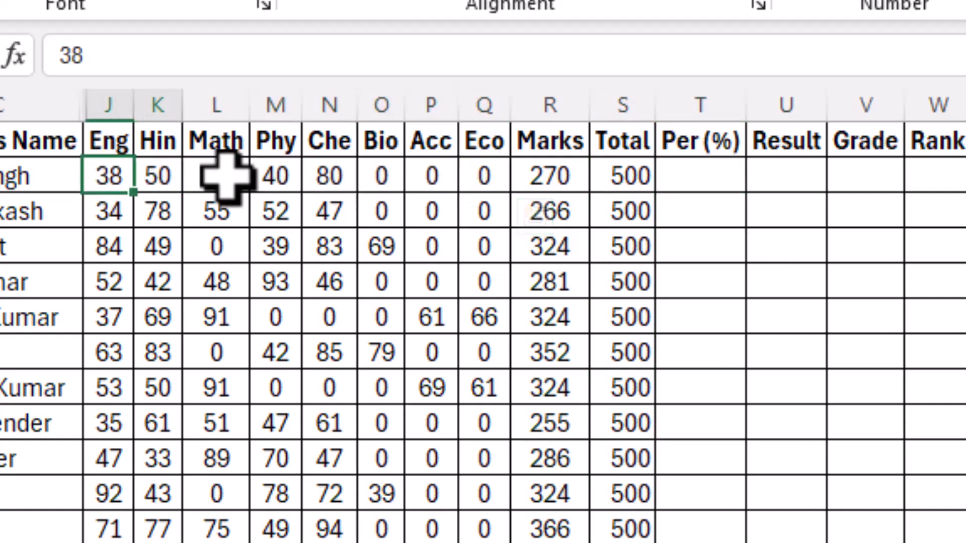
pyautogui.moveTo(226, 179); pyautogui.dragTo(319, 181)
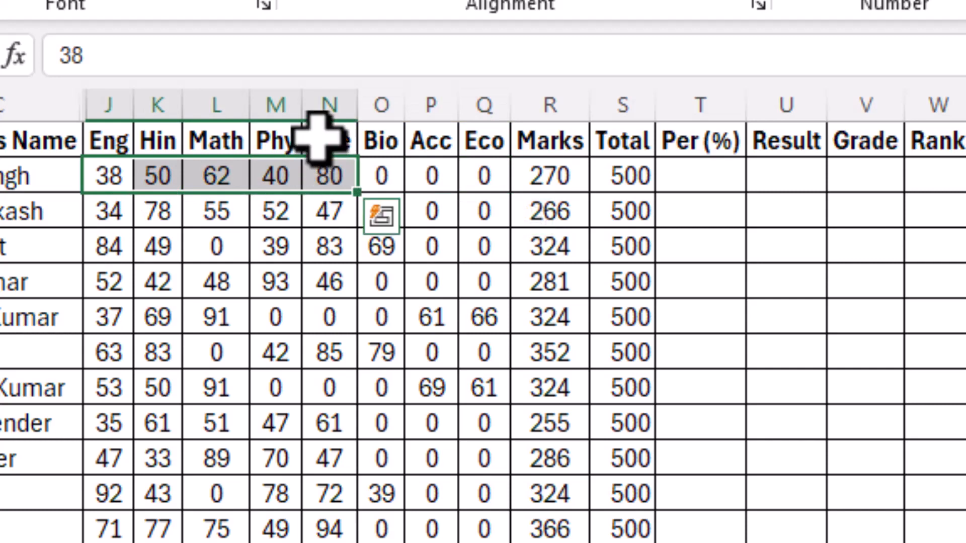
pyautogui.click(701, 182)
pyautogui.write('=average')
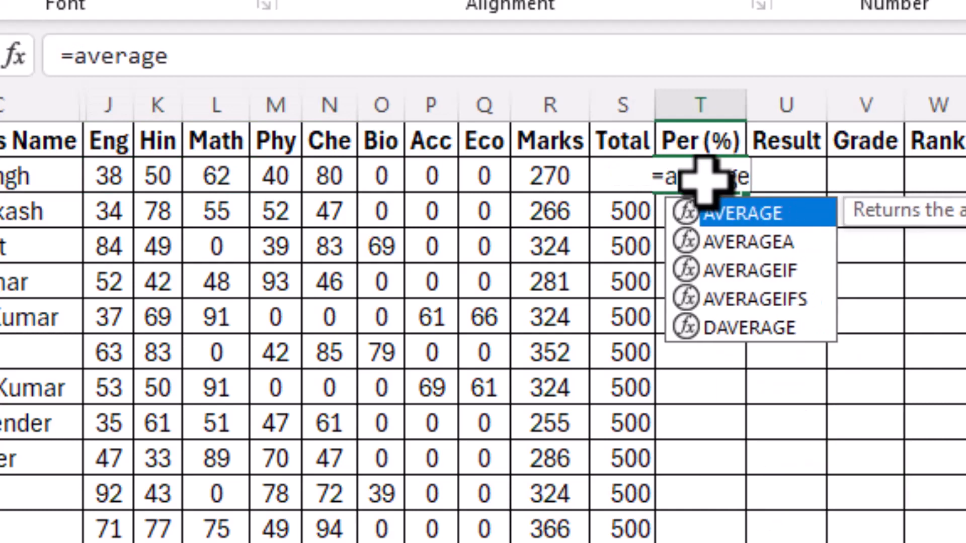
pyautogui.write('(')
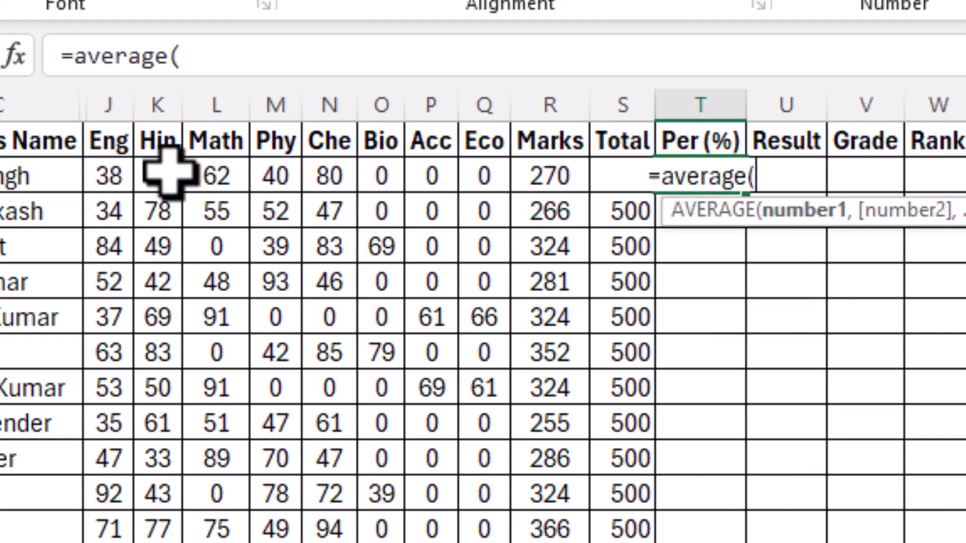
pyautogui.moveTo(120, 179); pyautogui.dragTo(332, 175)
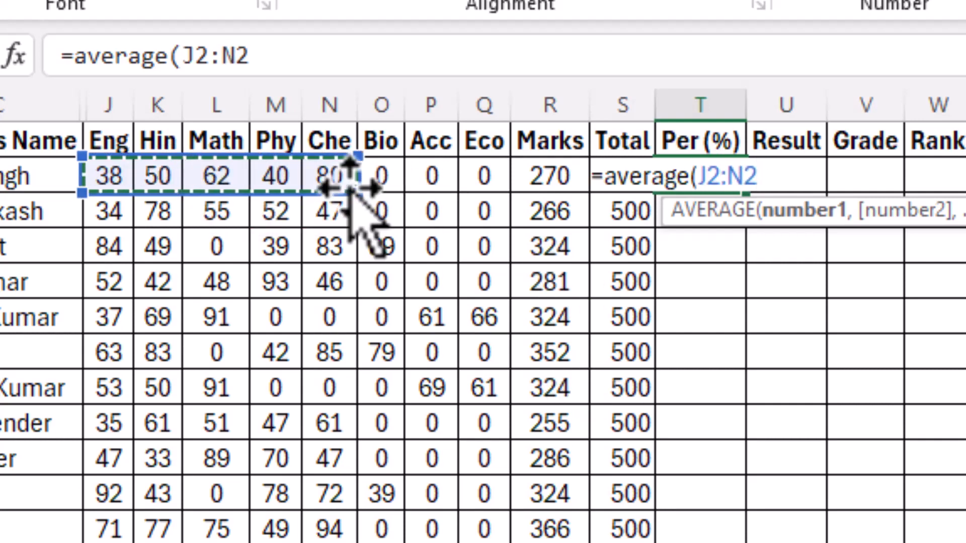
pyautogui.moveTo(97, 177); pyautogui.dragTo(493, 176)
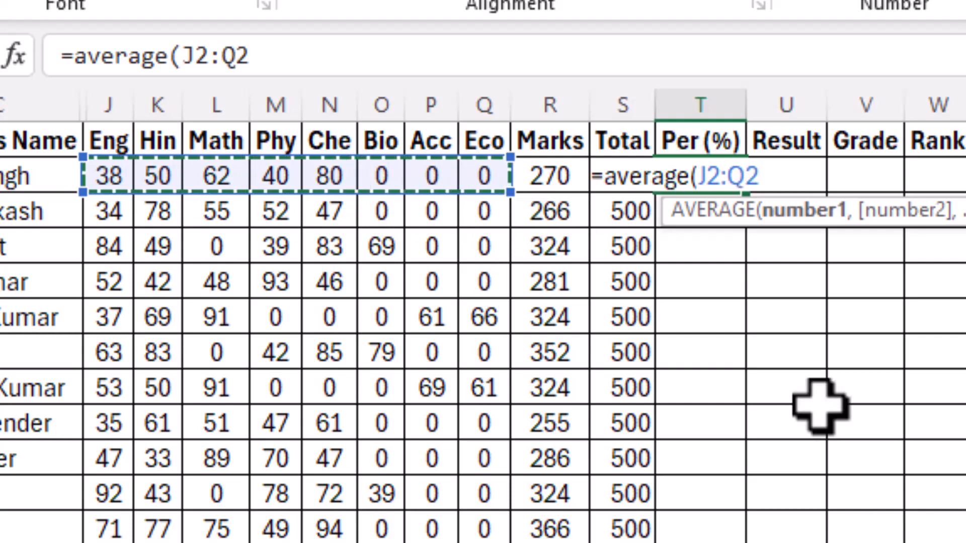
pyautogui.press('Return')
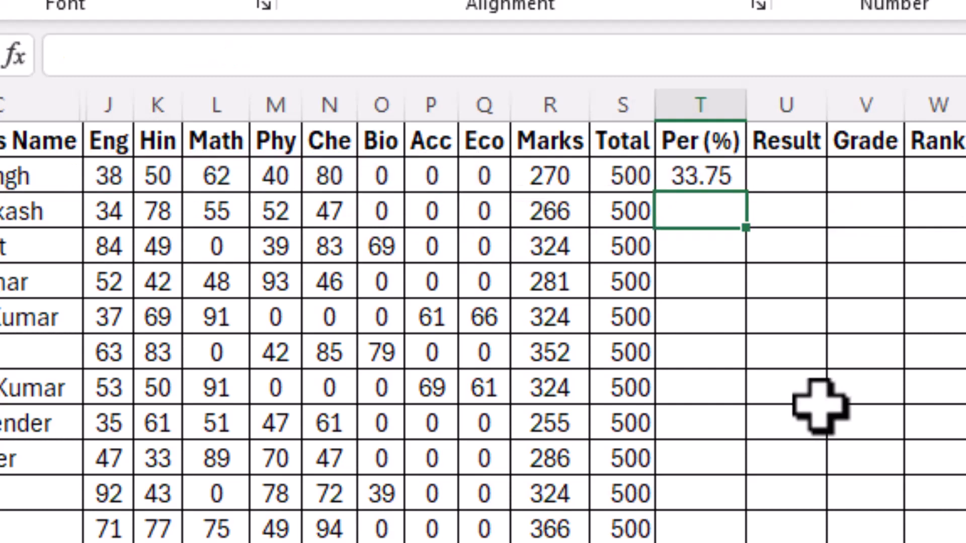
# - Replace the formula in T2 with =AVERAGEIF(J2:Q2,"<>0") to average only the subjects with nonzero marks
pyautogui.click(703, 179)
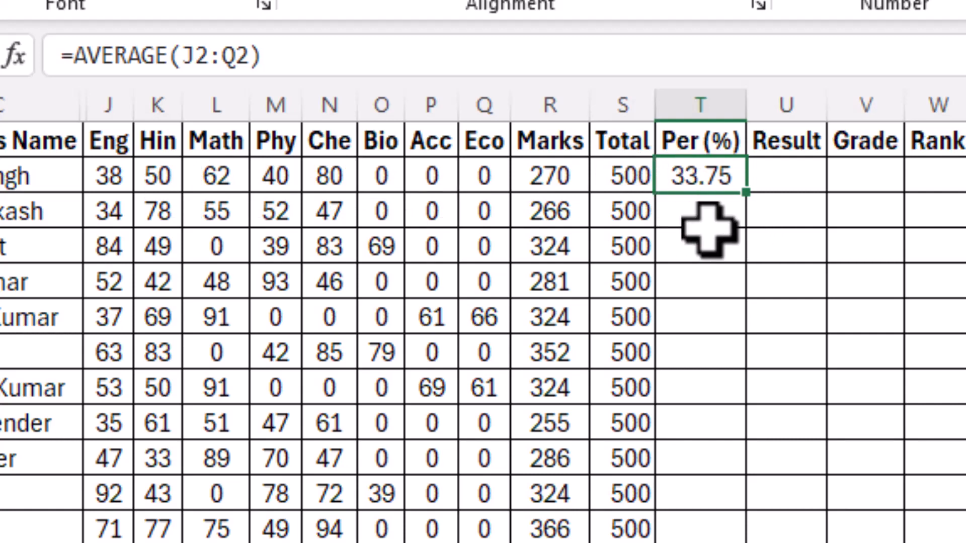
pyautogui.write('=avera')
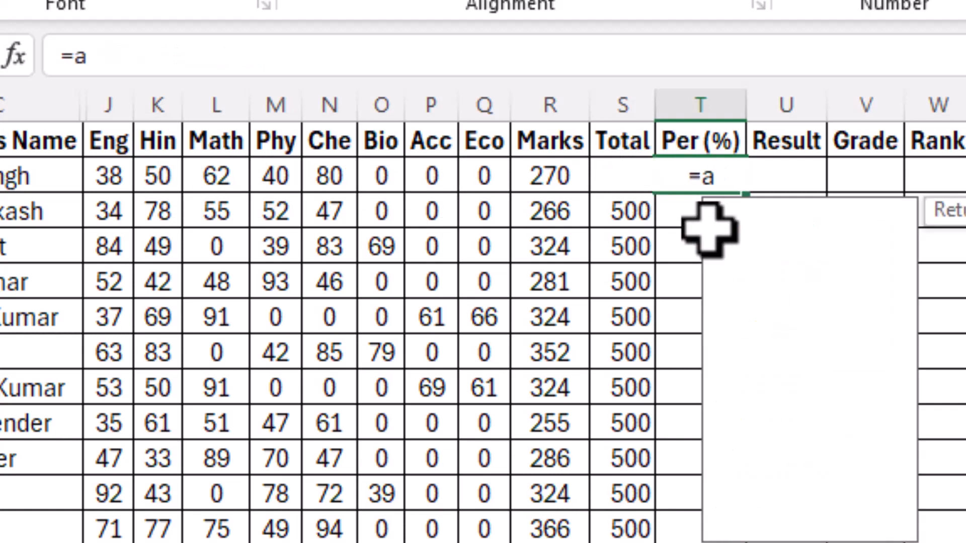
pyautogui.write('geif(')
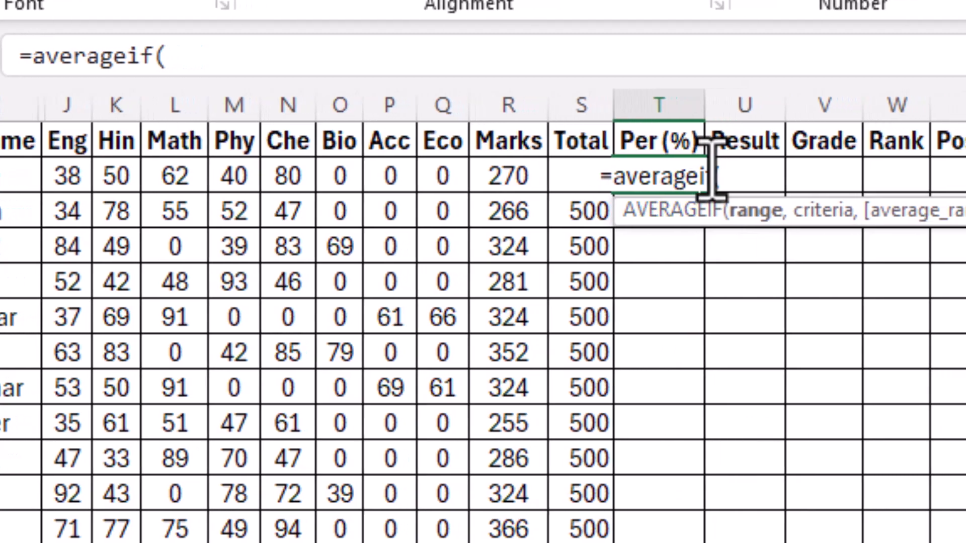
pyautogui.moveTo(54, 179); pyautogui.dragTo(418, 185)
pyautogui.write(',')
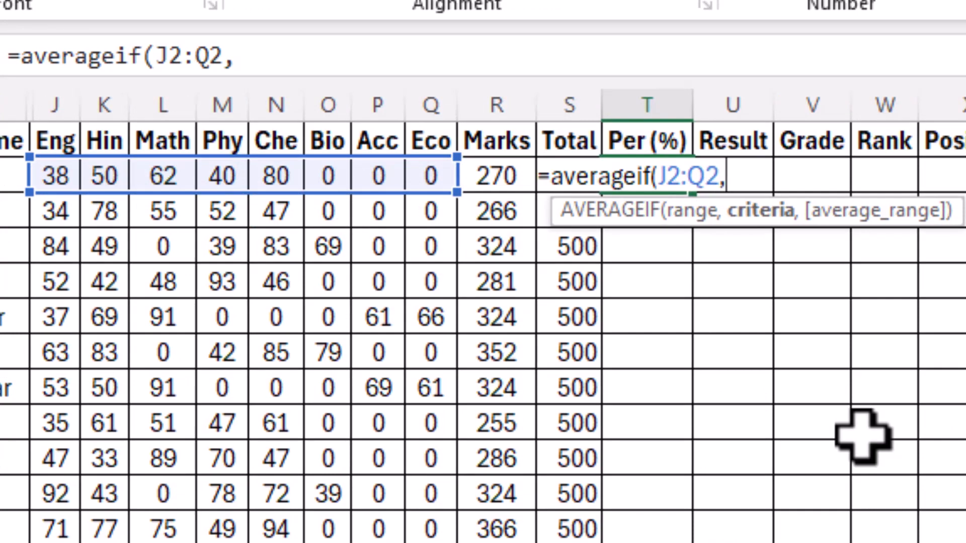
pyautogui.write('"<>0')
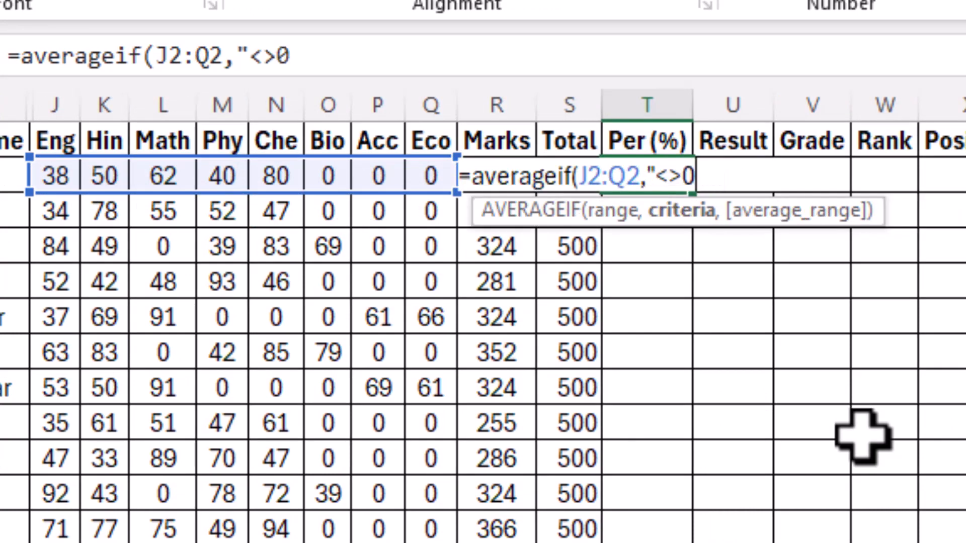
pyautogui.write('")')
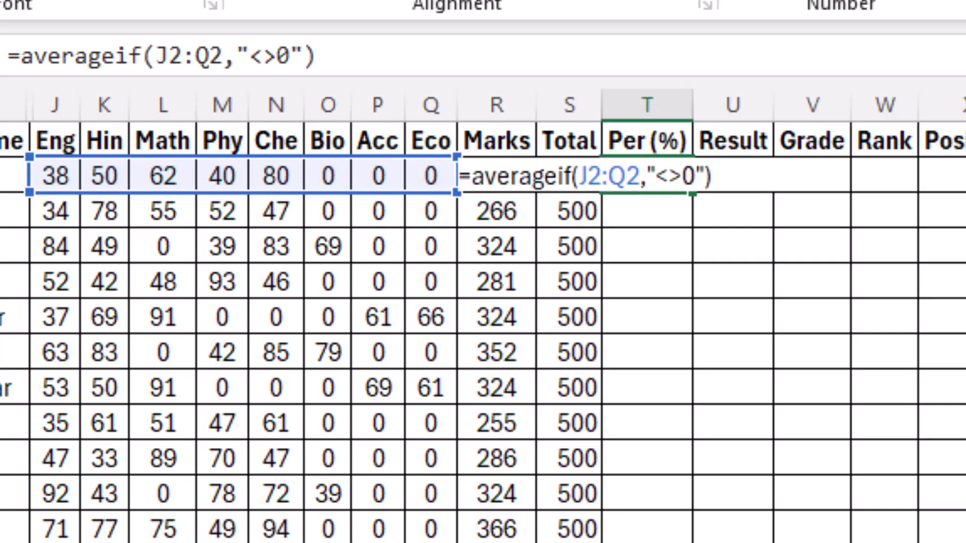
pyautogui.press('Return')
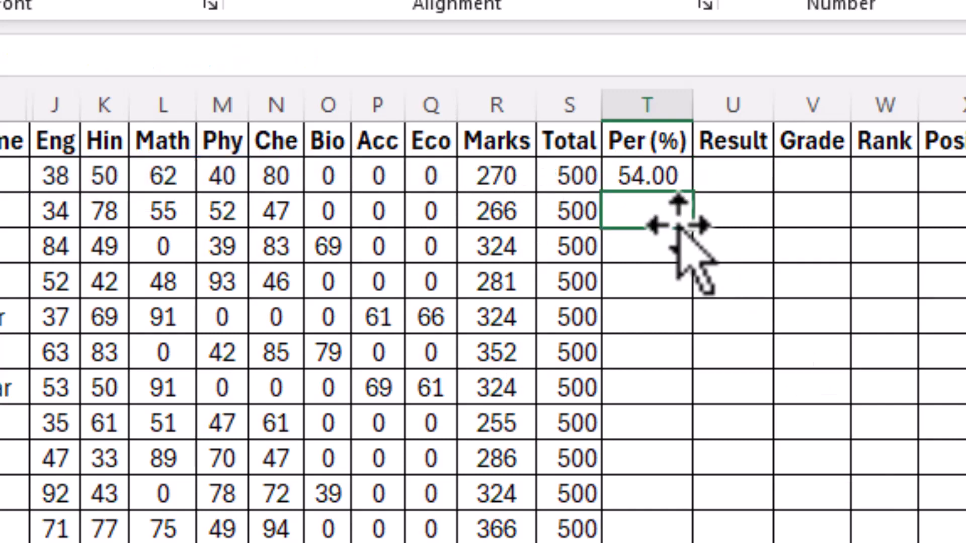
# - Clear the AVERAGEIF formula from the first Per (%) cell, T2
pyautogui.click(656, 181)
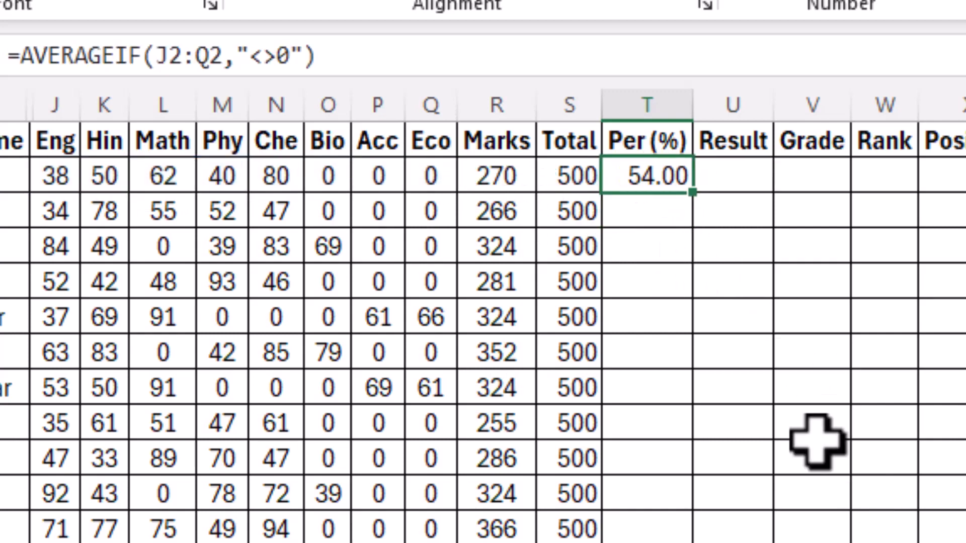
pyautogui.write('=')
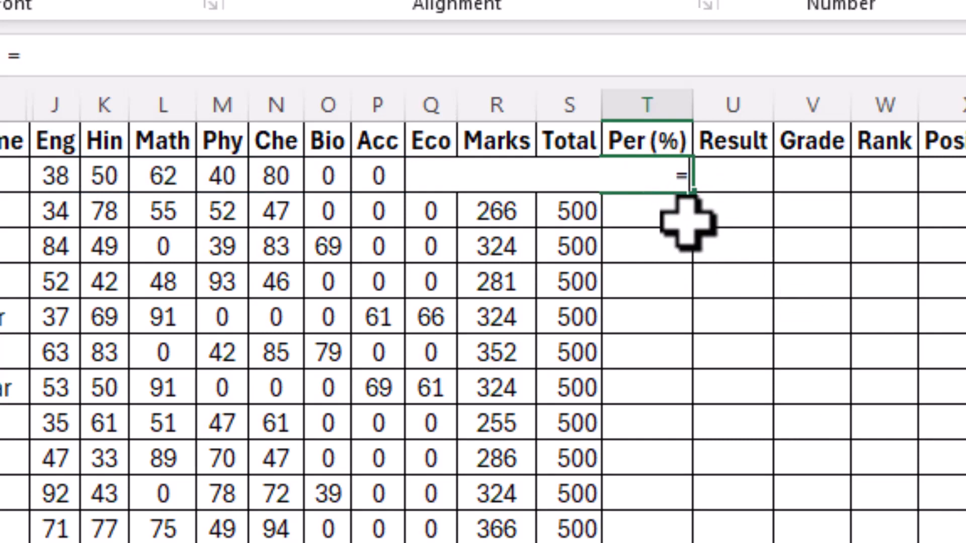
pyautogui.press('Escape')
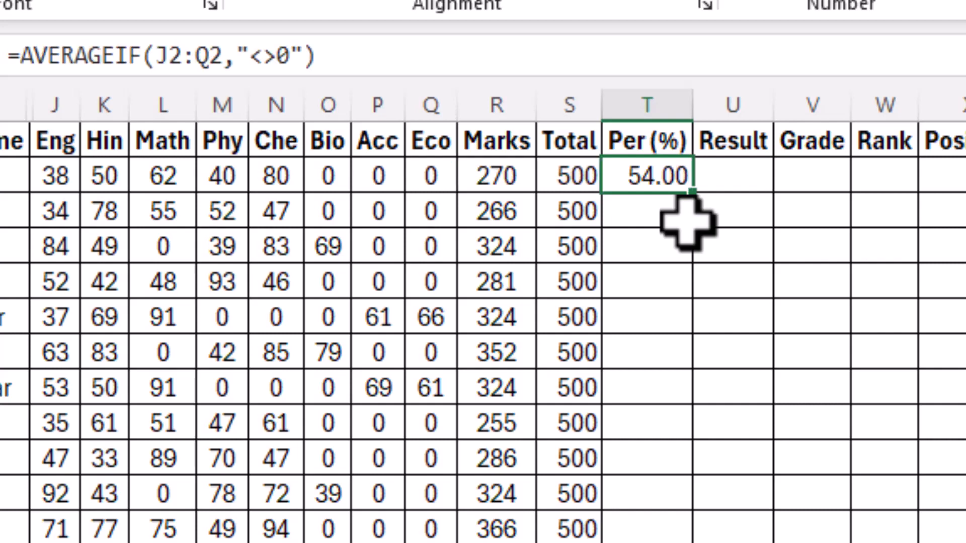
pyautogui.press('Delete')
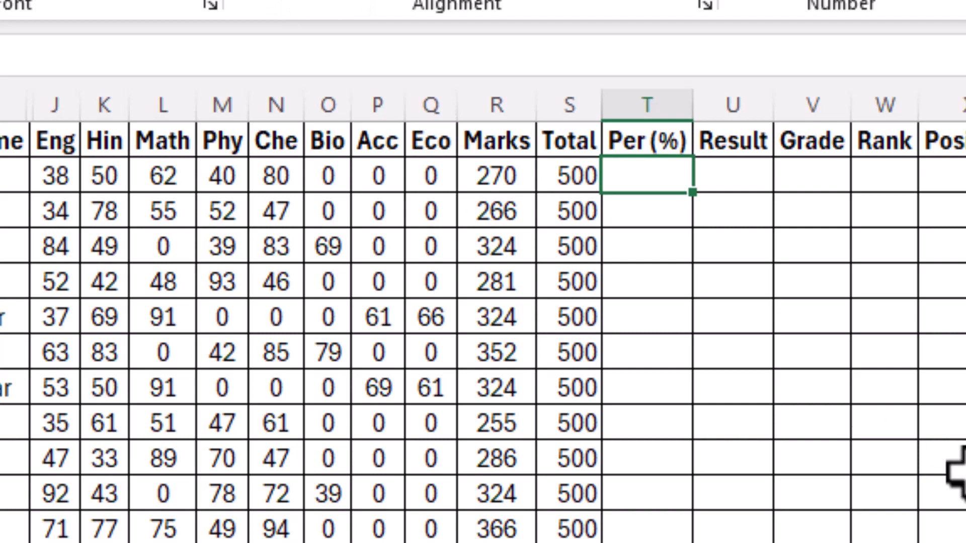
# - Enter =R2*100/S2 in the first Per (%) cell, T2, fill it down for all students and center the values
pyautogui.write('=')
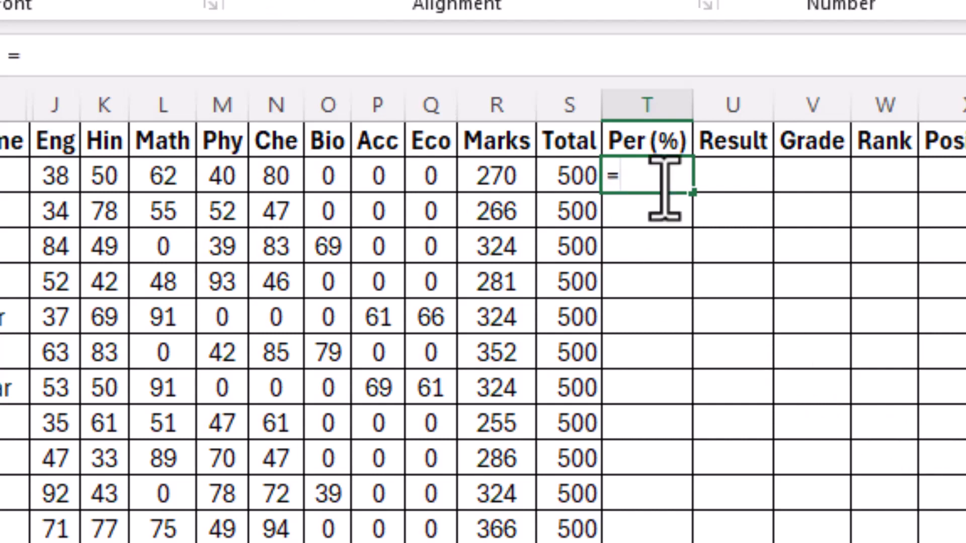
pyautogui.click(498, 181)
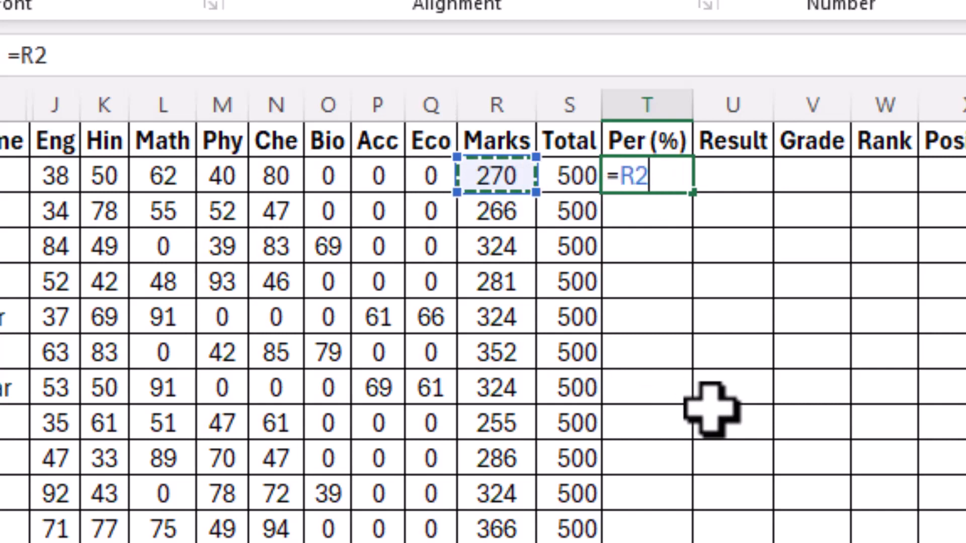
pyautogui.write('*100/')
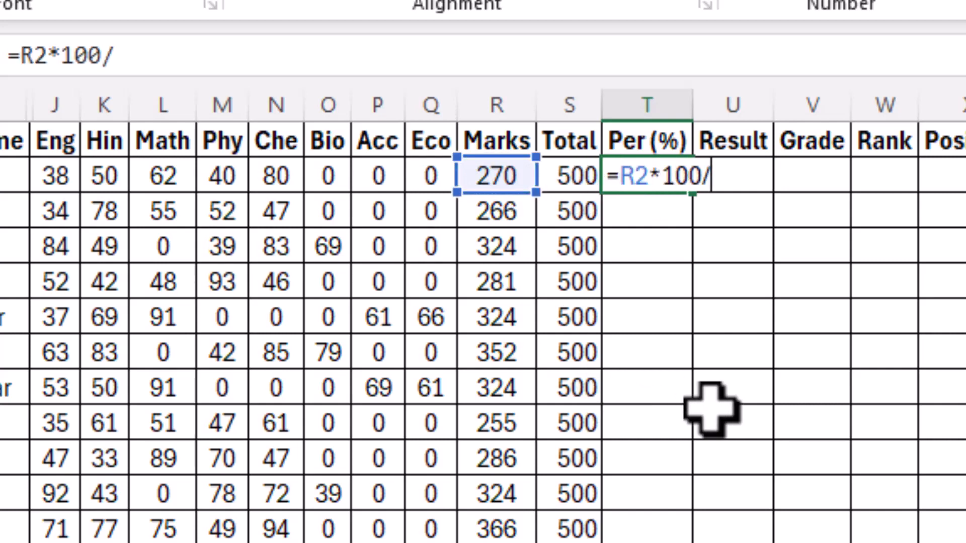
pyautogui.click(568, 181)
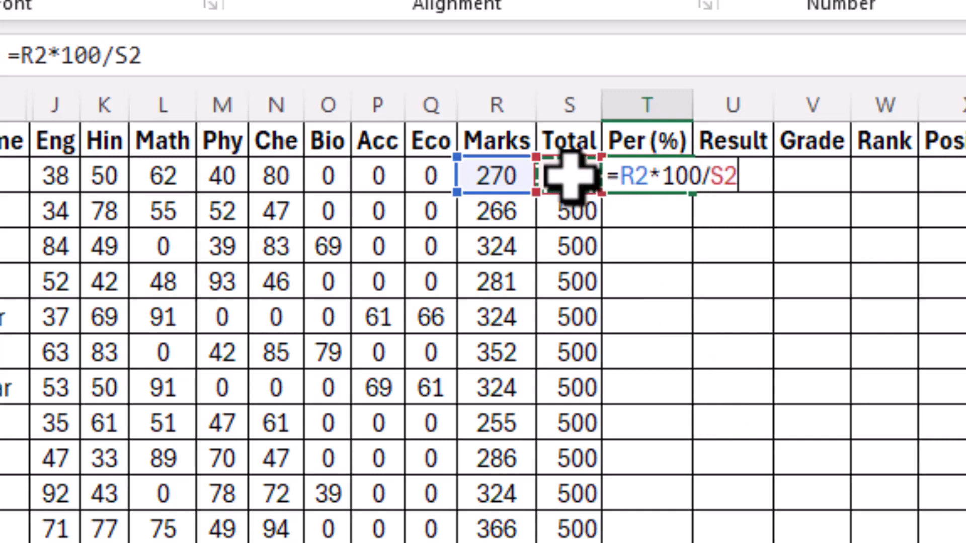
pyautogui.press('Return')
pyautogui.click(656, 178)
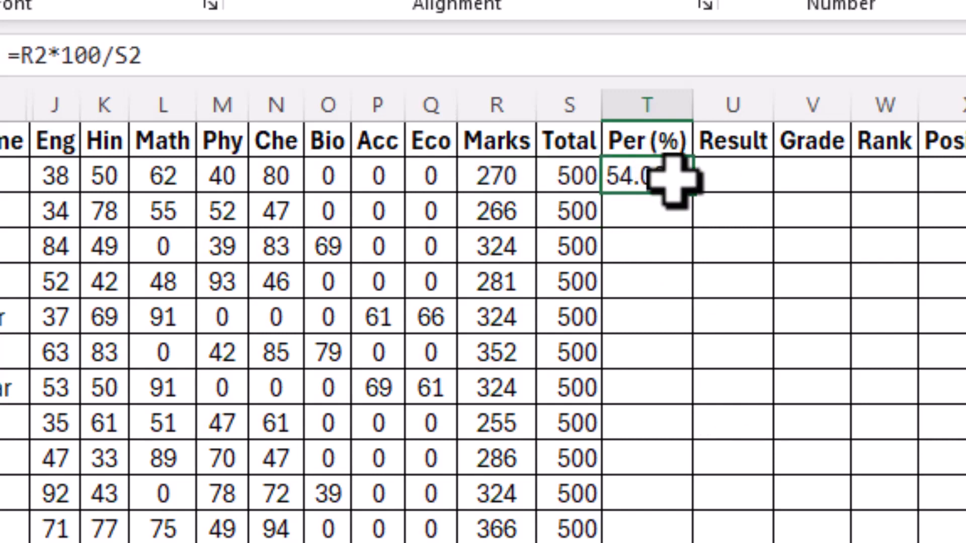
pyautogui.doubleClick(700, 196)
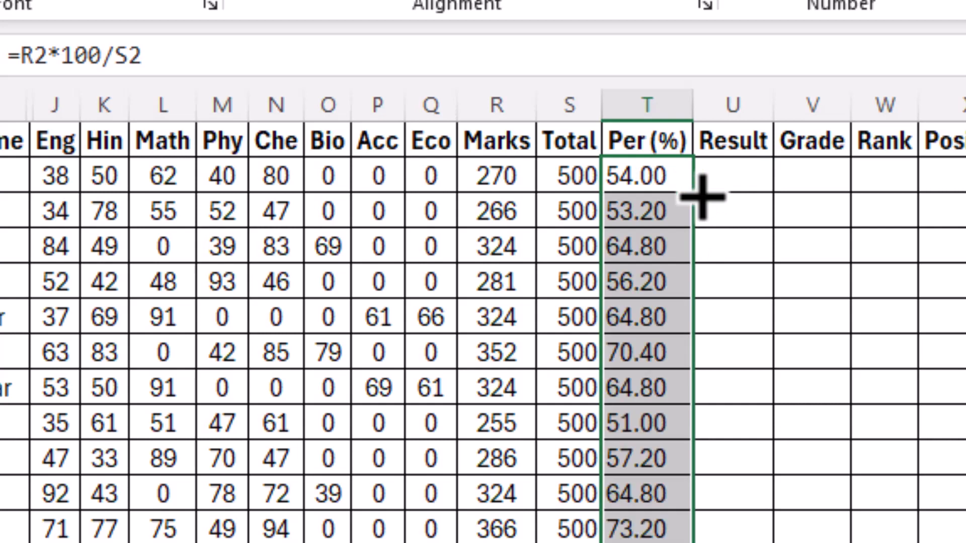
pyautogui.click(397, 2)
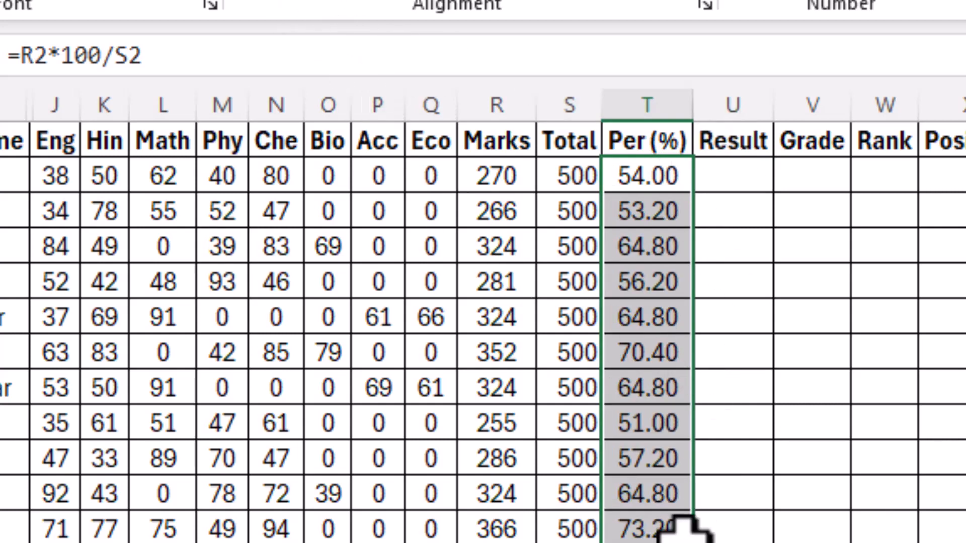
pyautogui.click(744, 179)
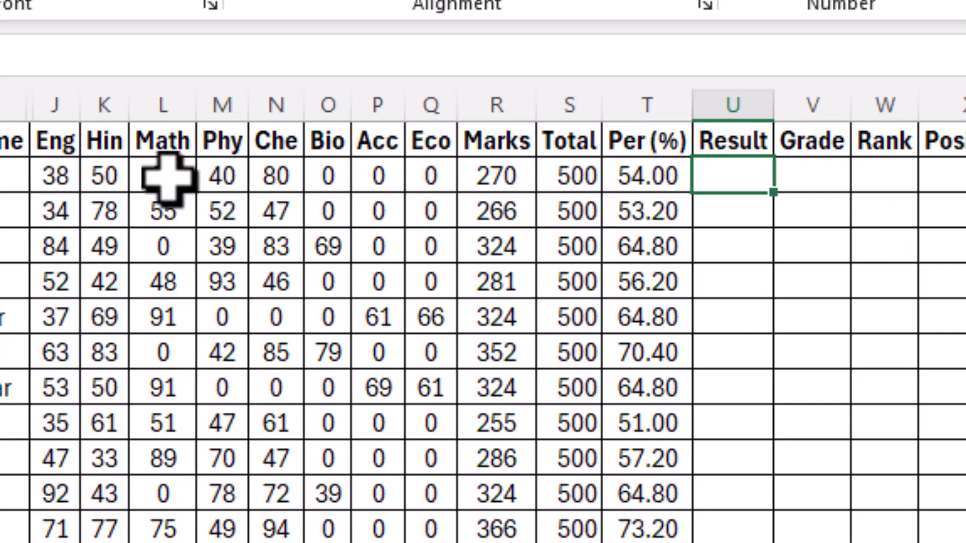
pyautogui.click(113, 178)
pyautogui.click(73, 180)
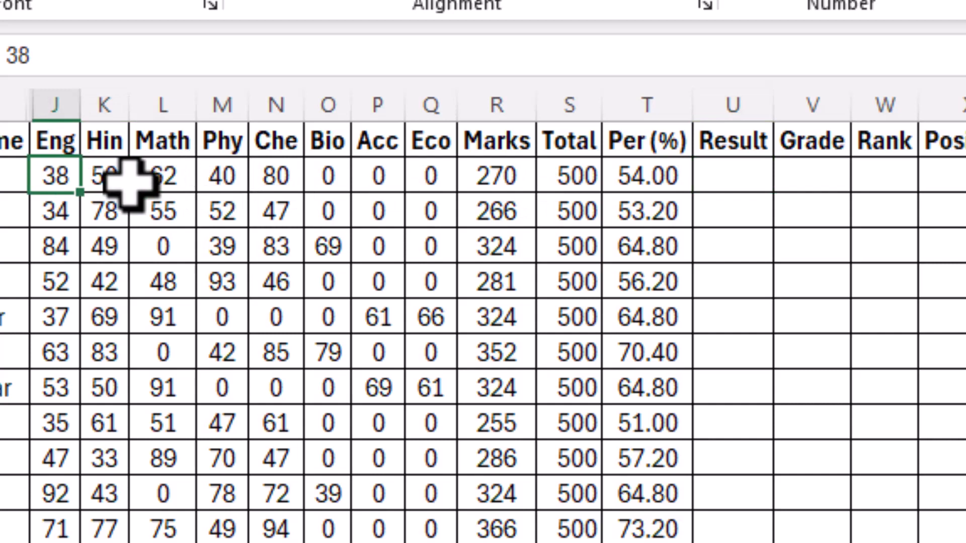
pyautogui.click(164, 181)
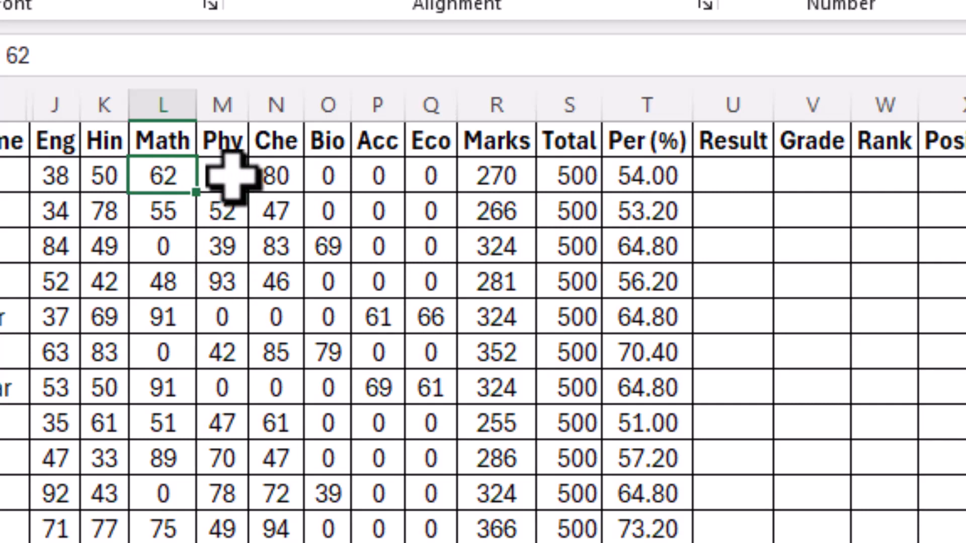
# - Write =IF(J2>32,"Pass","Fail") in the first Result cell, U2, to test the first student's English mark
pyautogui.click(728, 180)
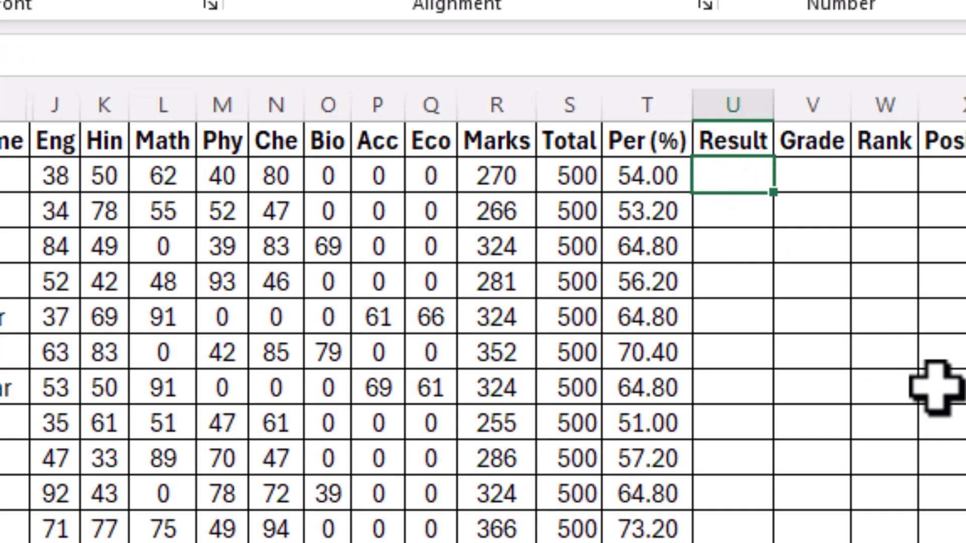
pyautogui.write('=')
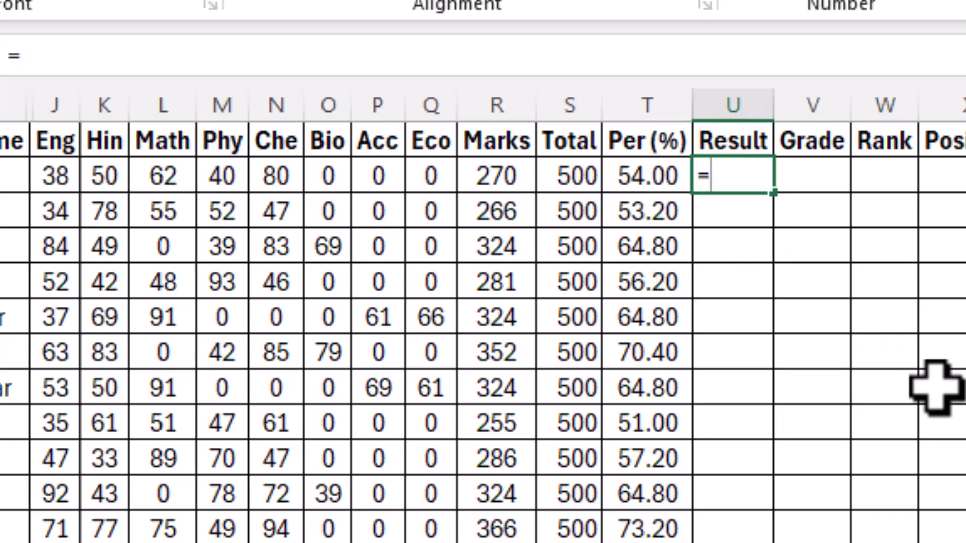
pyautogui.write('if(')
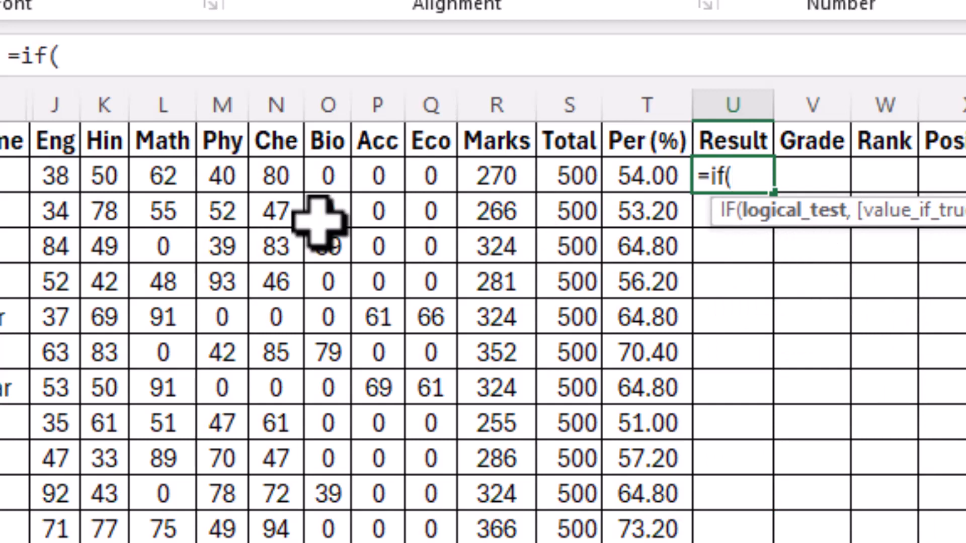
pyautogui.click(56, 177)
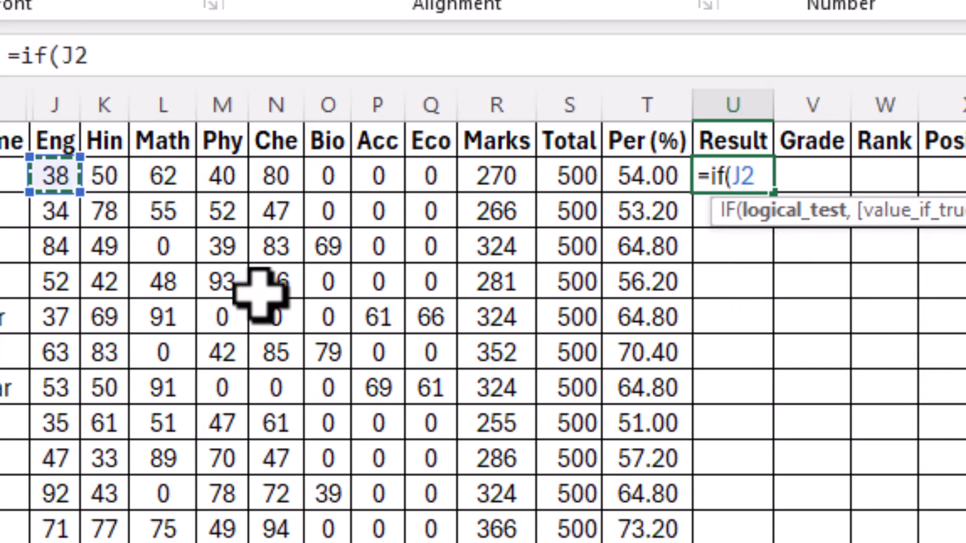
pyautogui.write('>')
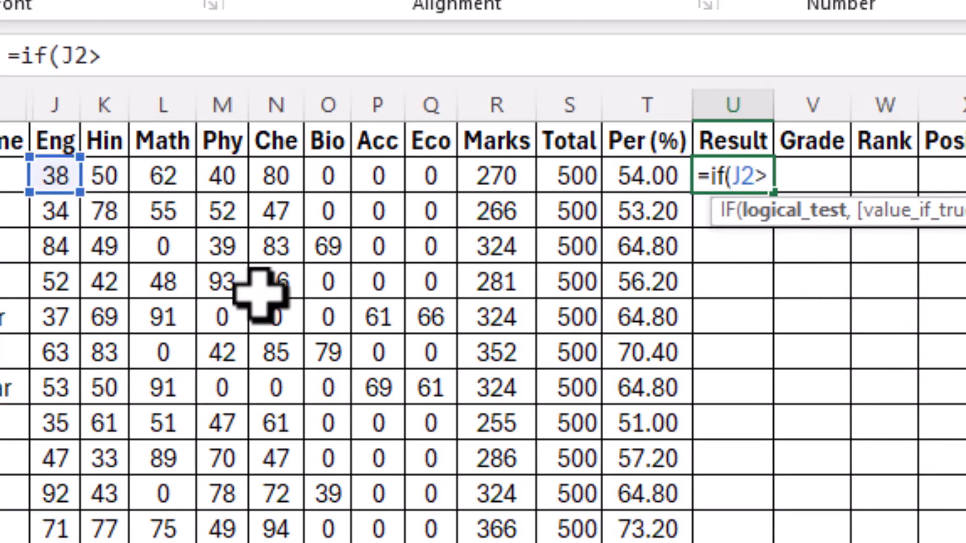
pyautogui.write('32')
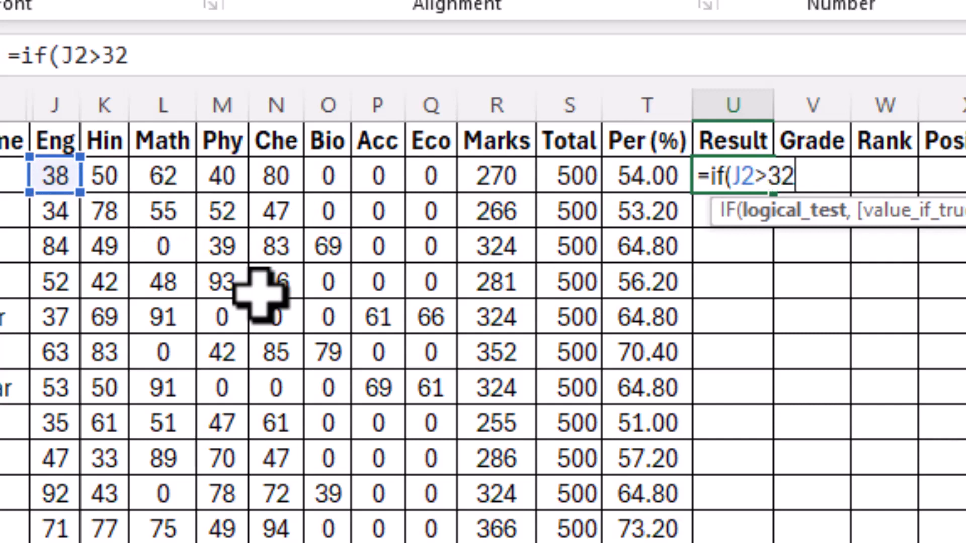
pyautogui.write(',"')
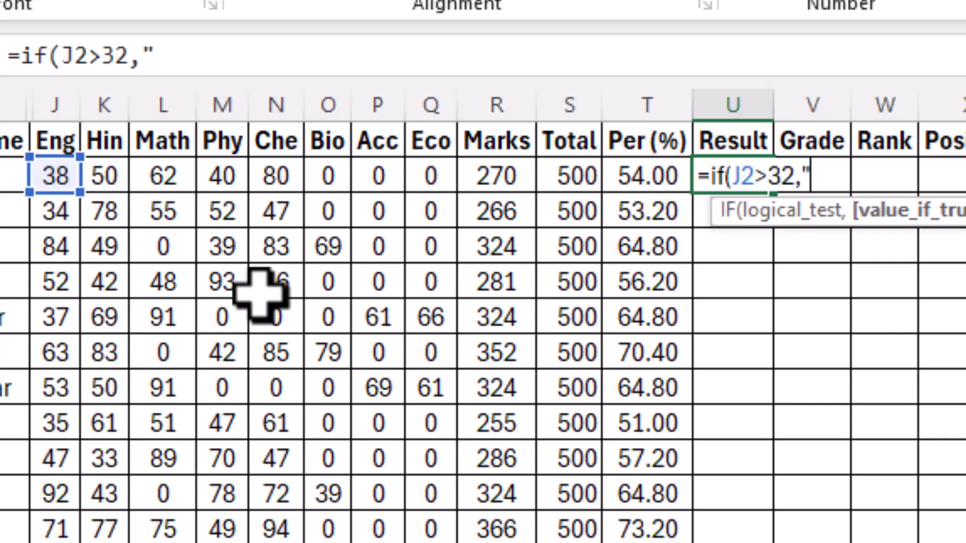
pyautogui.write('Pass')
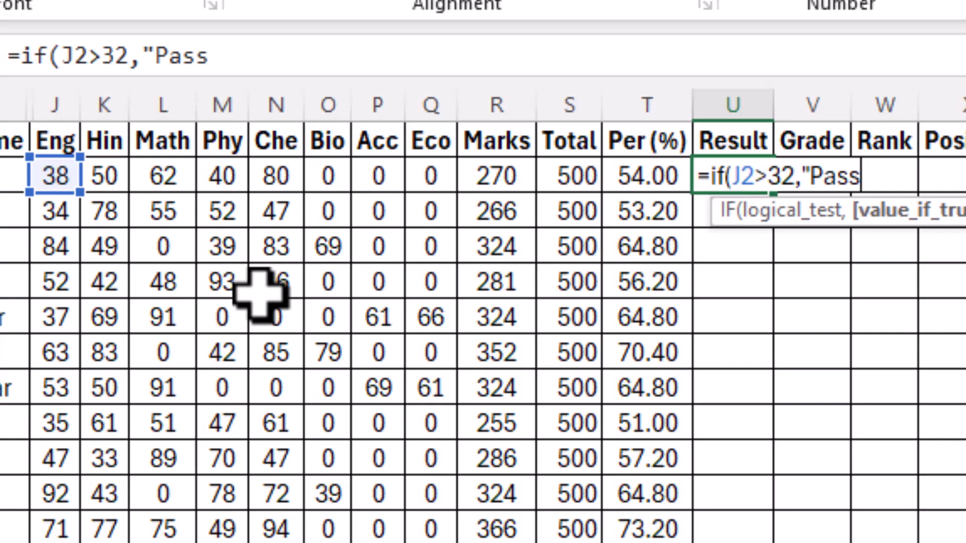
pyautogui.write('","F')
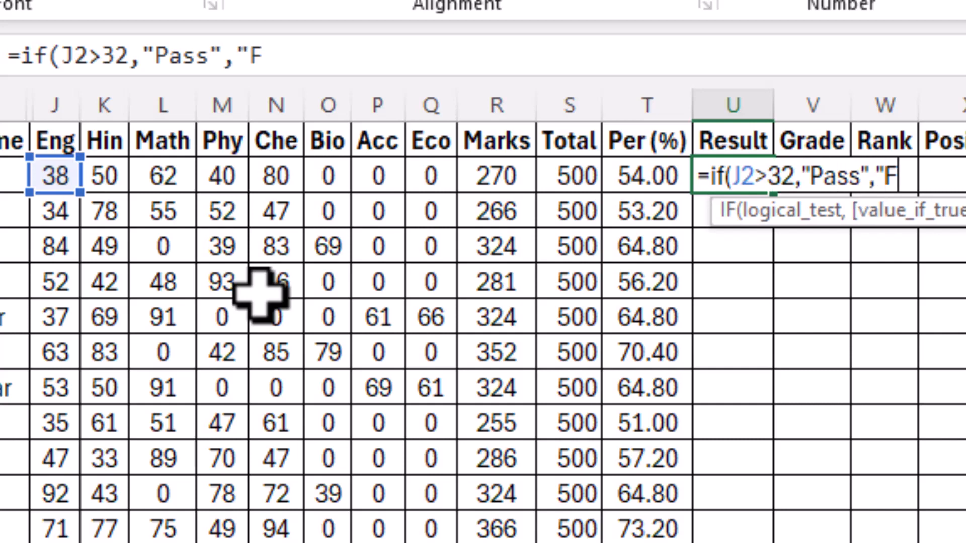
pyautogui.write('ail"')
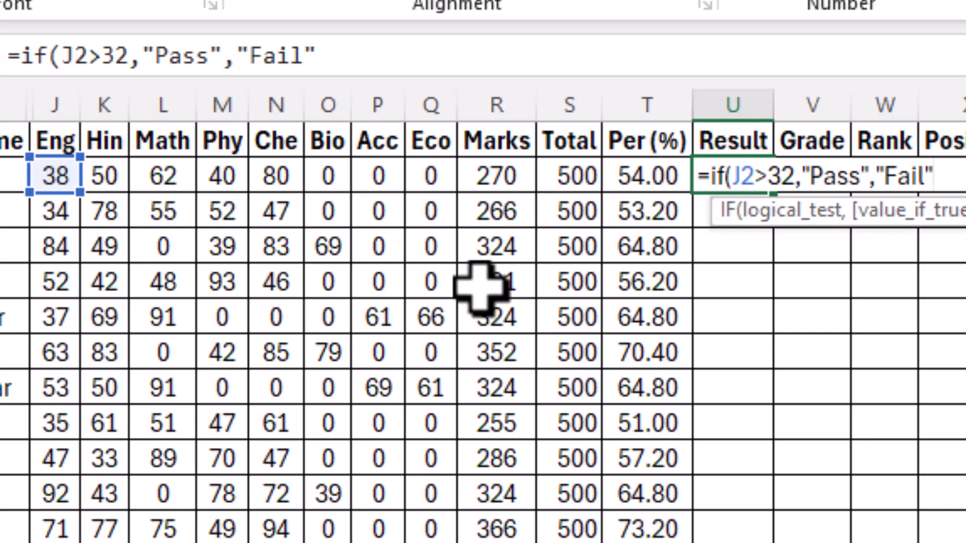
pyautogui.write(')')
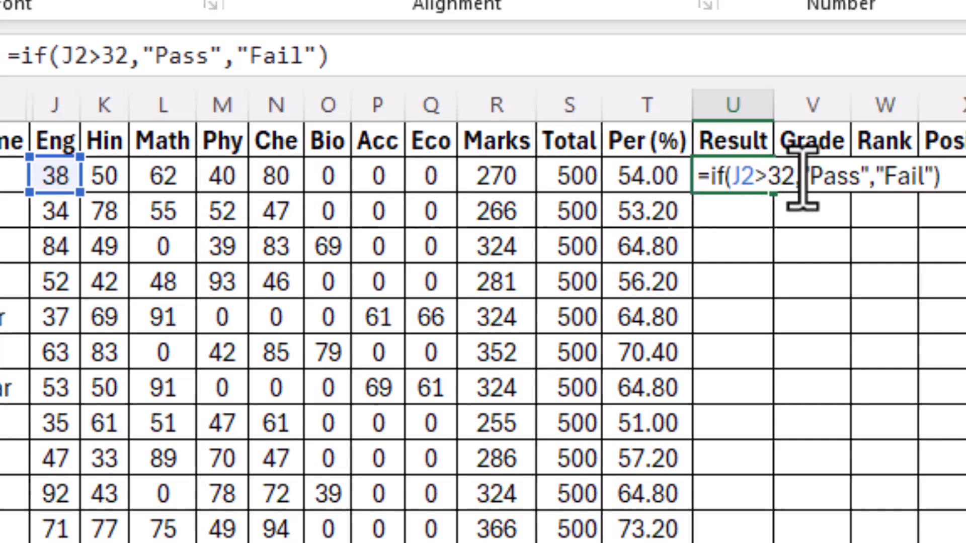
# - Add an AND function inside the IF in U2 and extend its English condition to J2>32&J2<>0
pyautogui.click(733, 181)
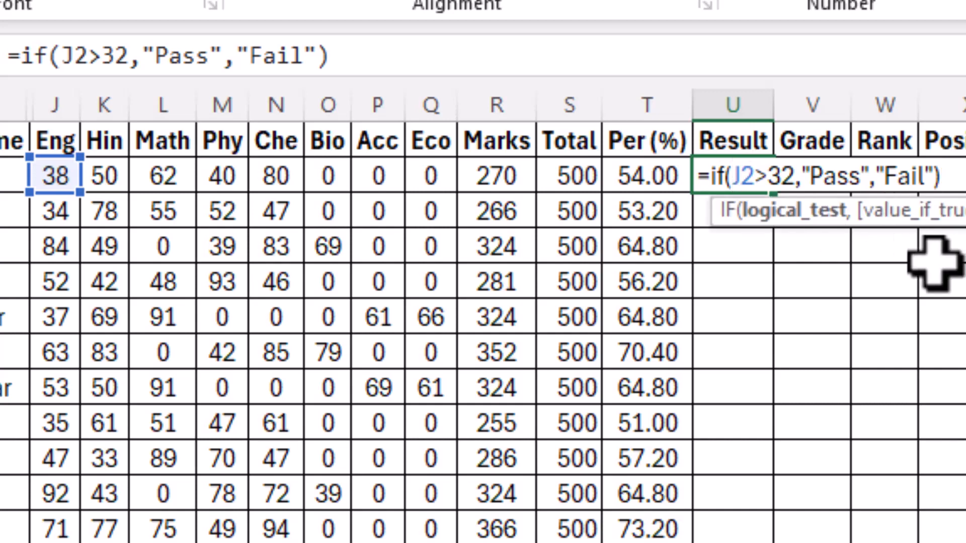
pyautogui.write('an')
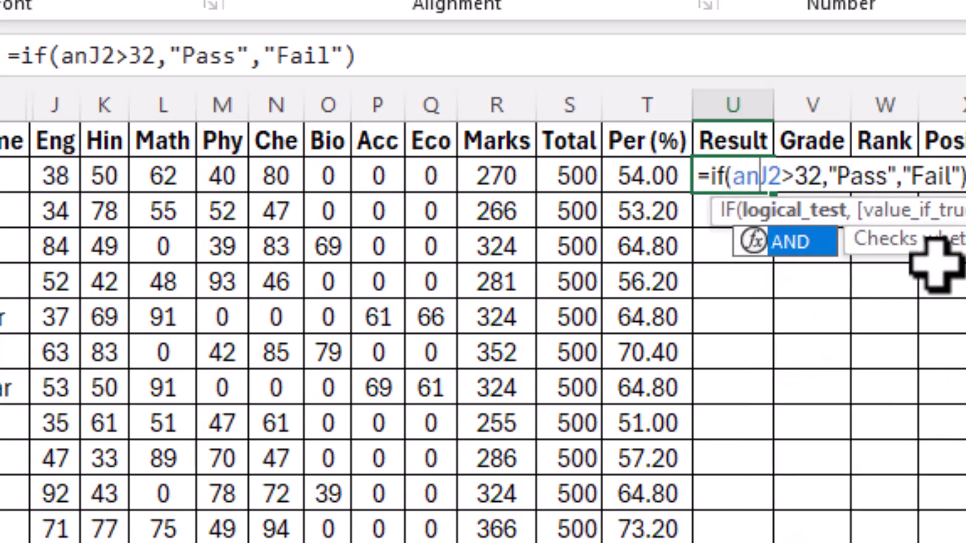
pyautogui.write('d(')
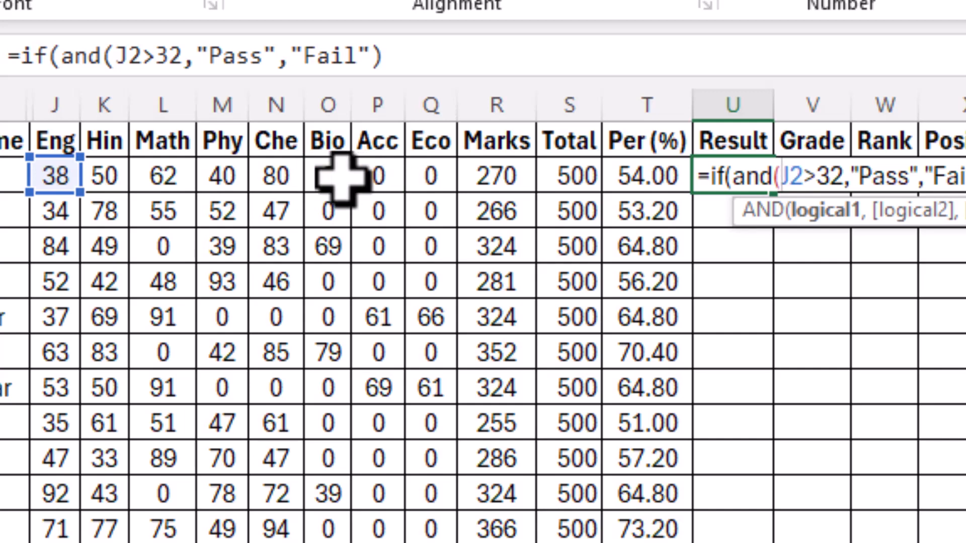
pyautogui.click(831, 178)
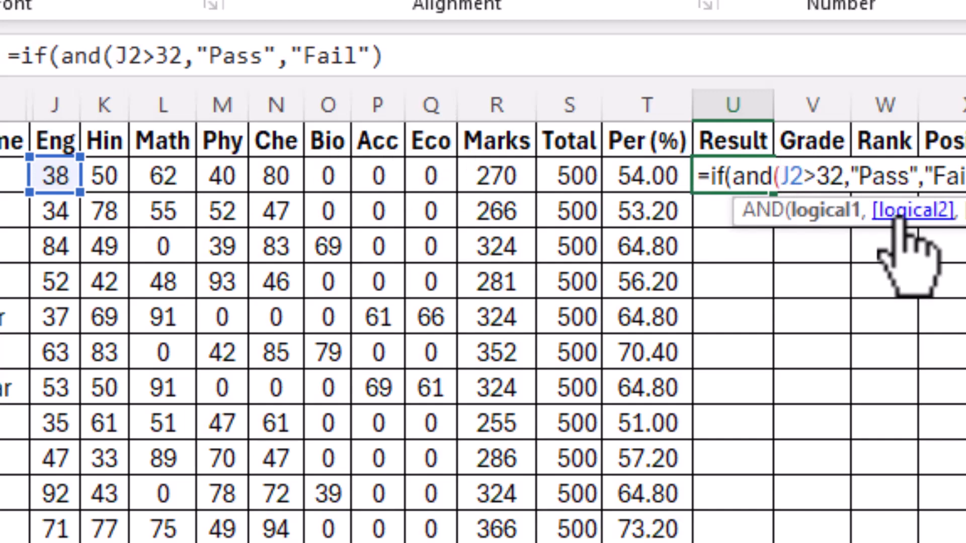
pyautogui.press('Right')
pyautogui.write('&')
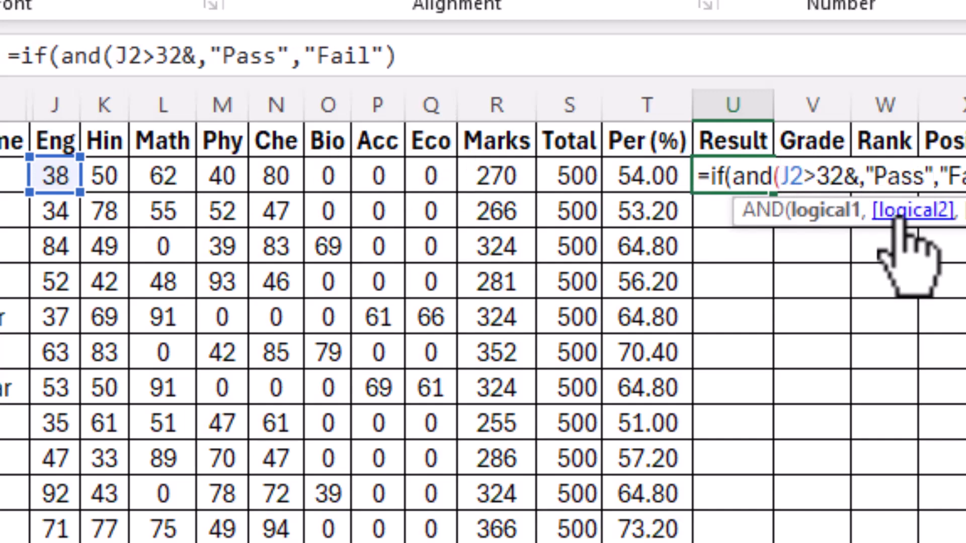
pyautogui.click(55, 176)
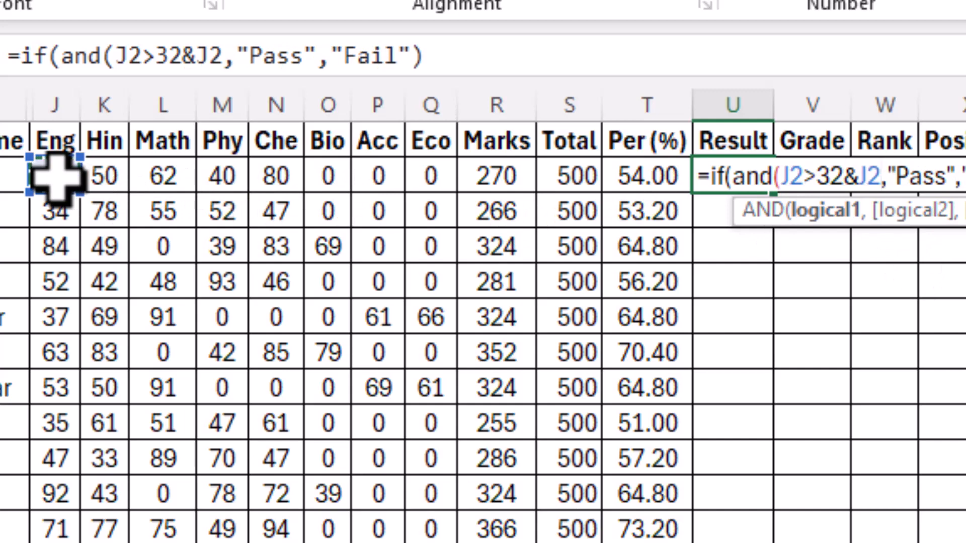
pyautogui.write('<>0')
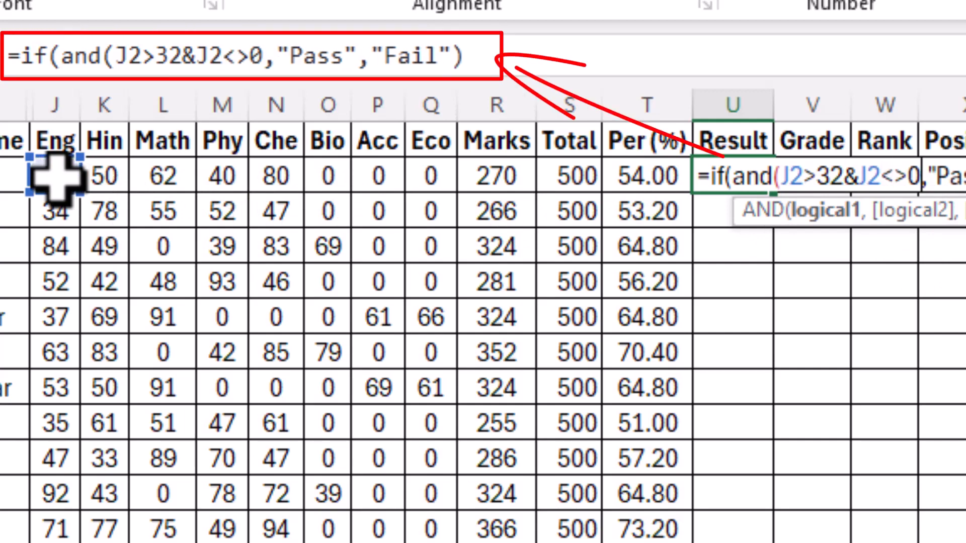
pyautogui.write(',')
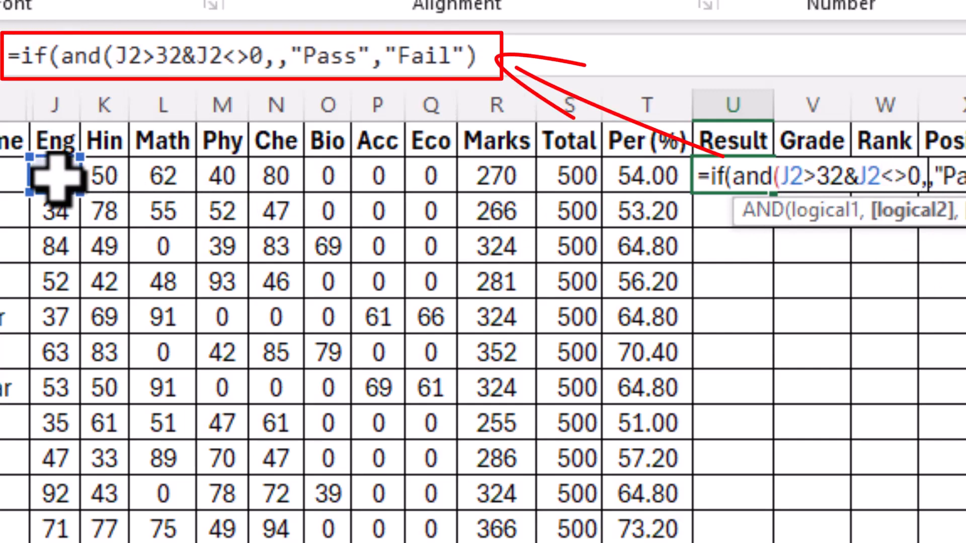
# - Add the Hindi condition K2>32&K2<>0 as the second AND argument in the U2 formula
pyautogui.click(108, 175)
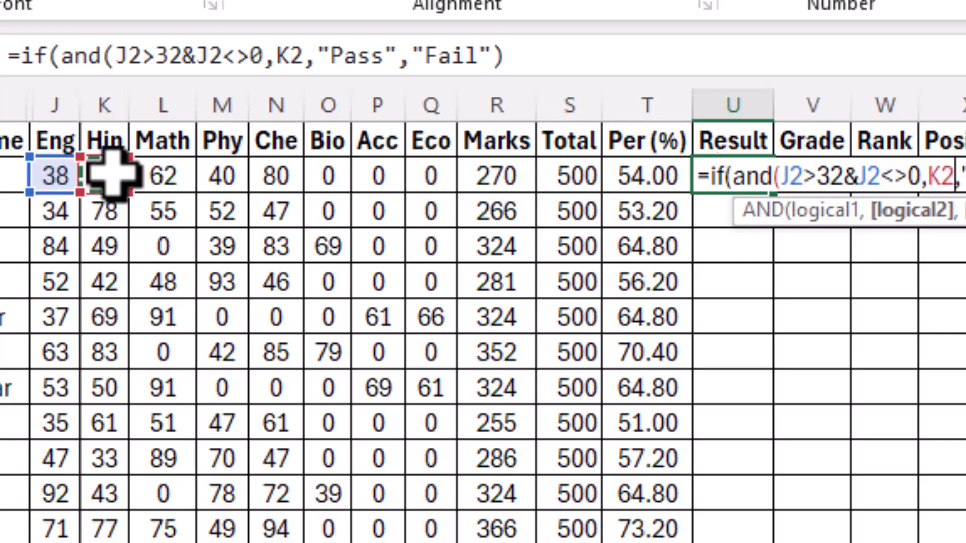
pyautogui.write('>32&')
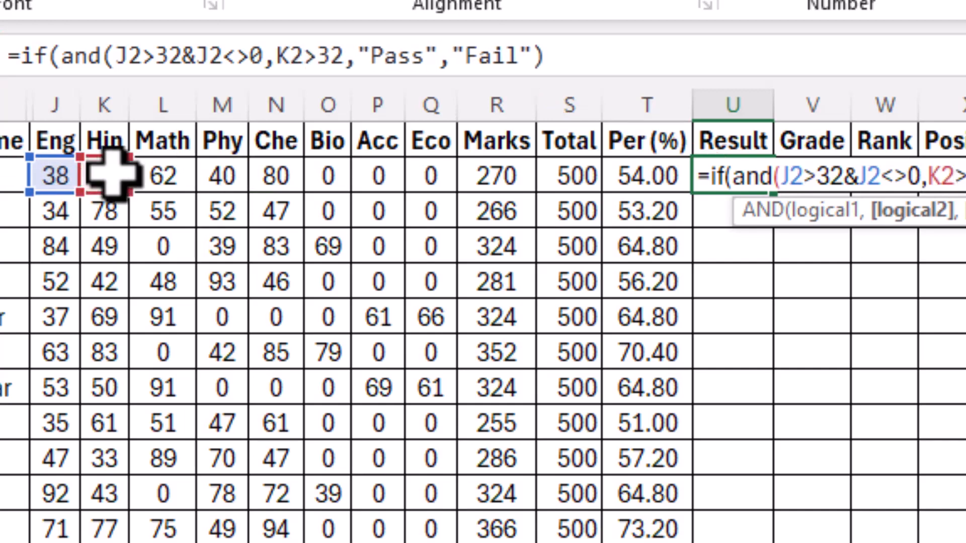
pyautogui.write('<>')
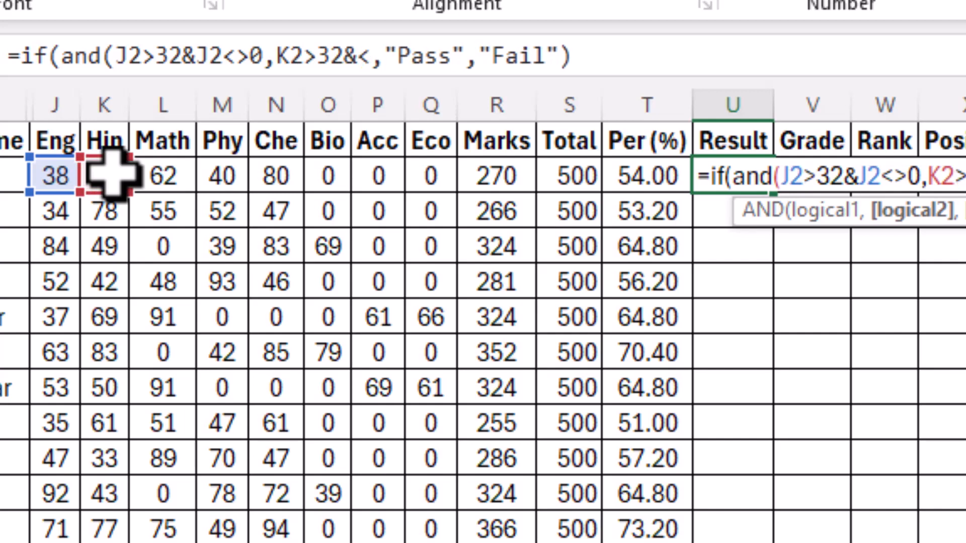
pyautogui.write('0')
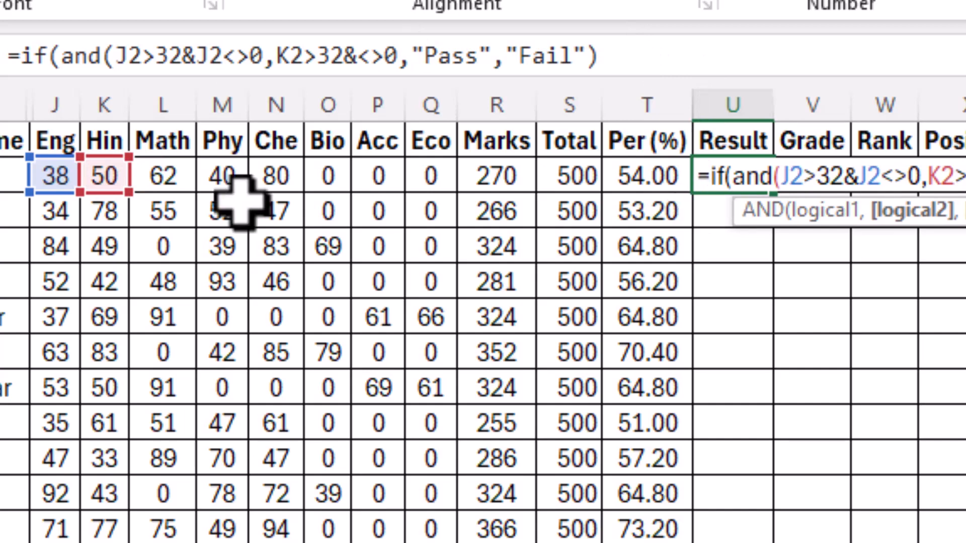
pyautogui.click(93, 175)
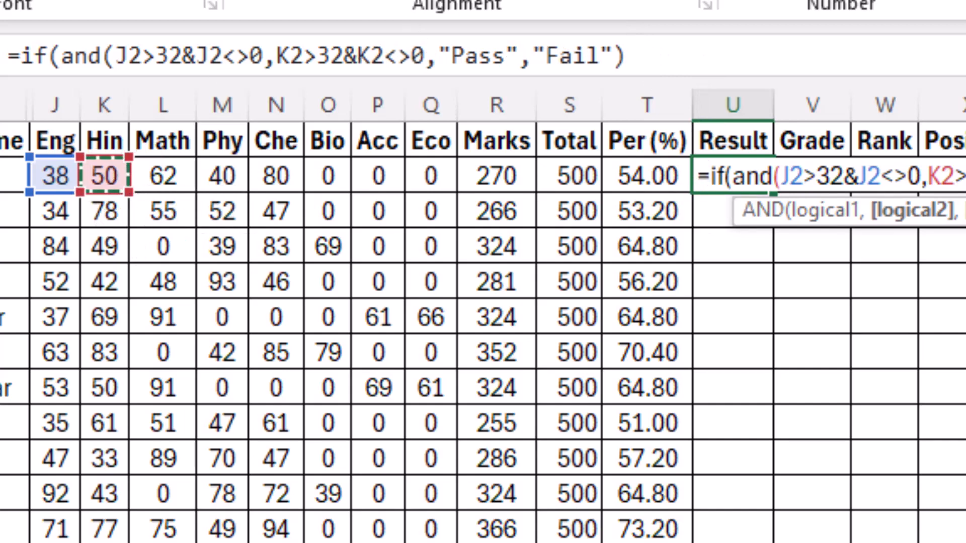
pyautogui.write(',')
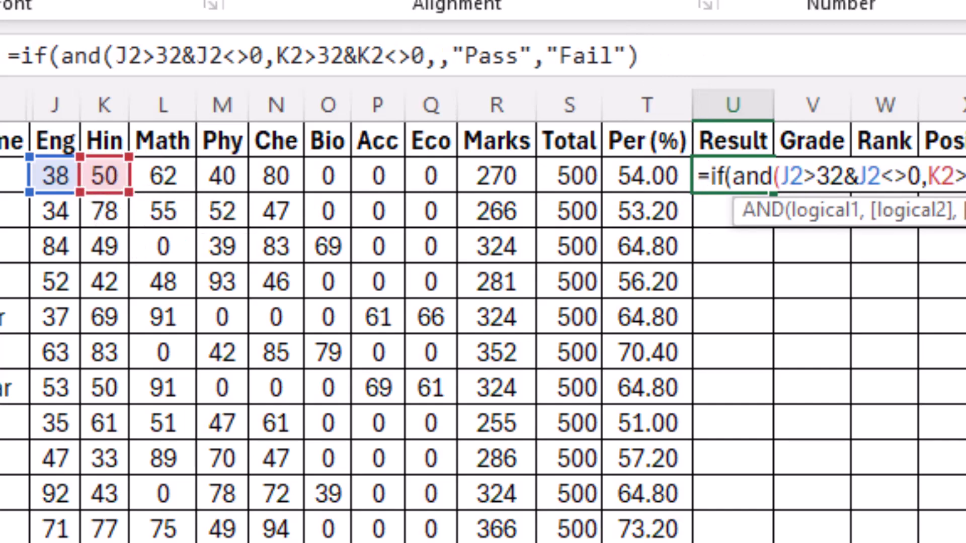
# - Add the Math condition L2>32&L2<>L20 and matching >32 and <>0 conditions for the remaining subjects to U2's AND test, and enter the formula
pyautogui.click(166, 177)
pyautogui.write('>')
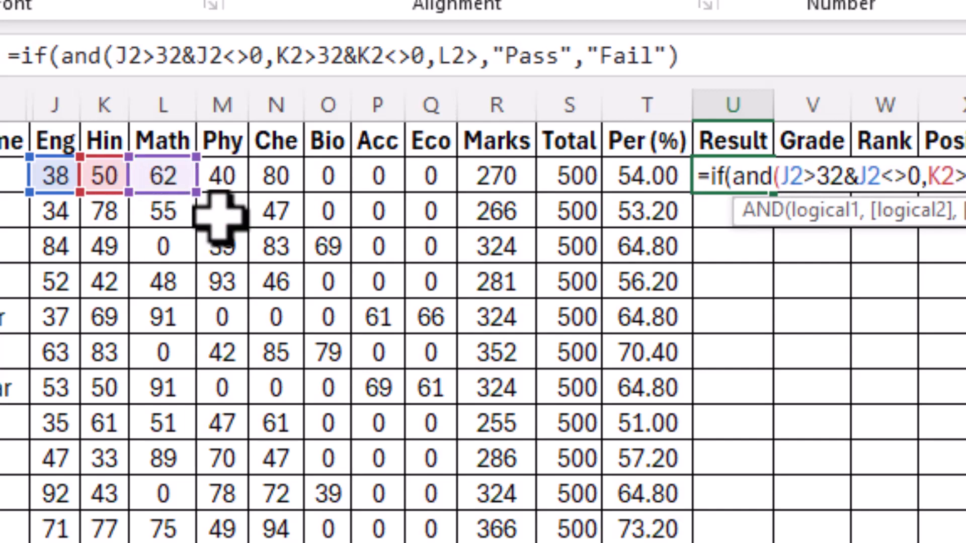
pyautogui.write('32')
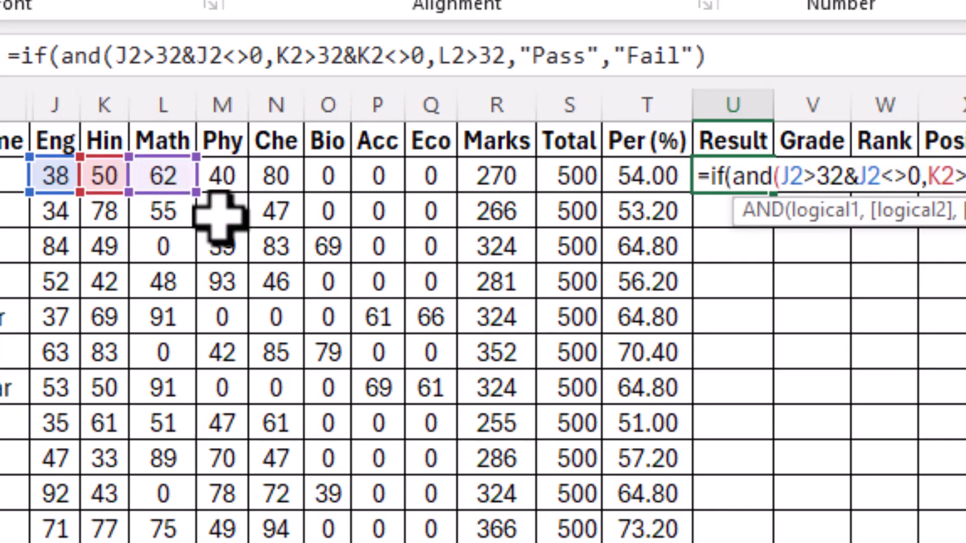
pyautogui.write('&')
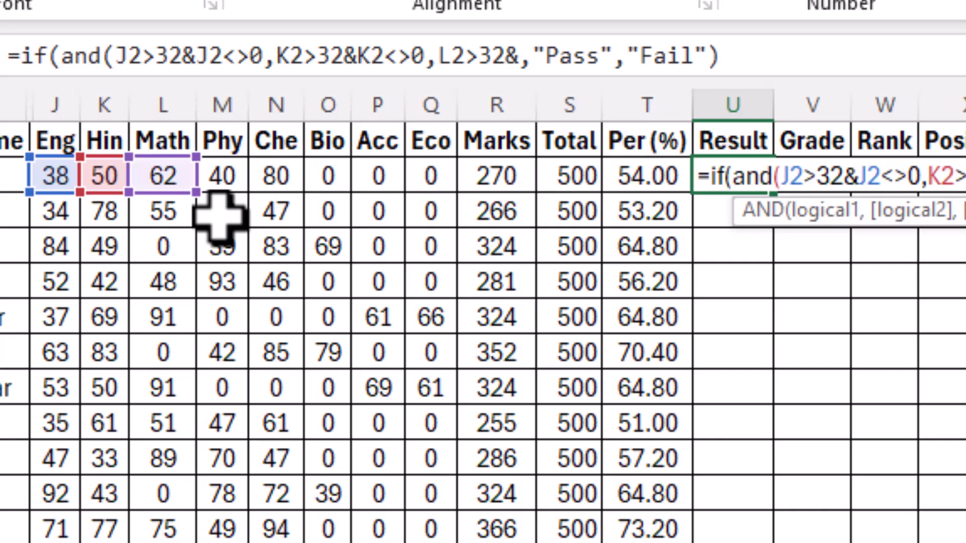
pyautogui.write('<>')
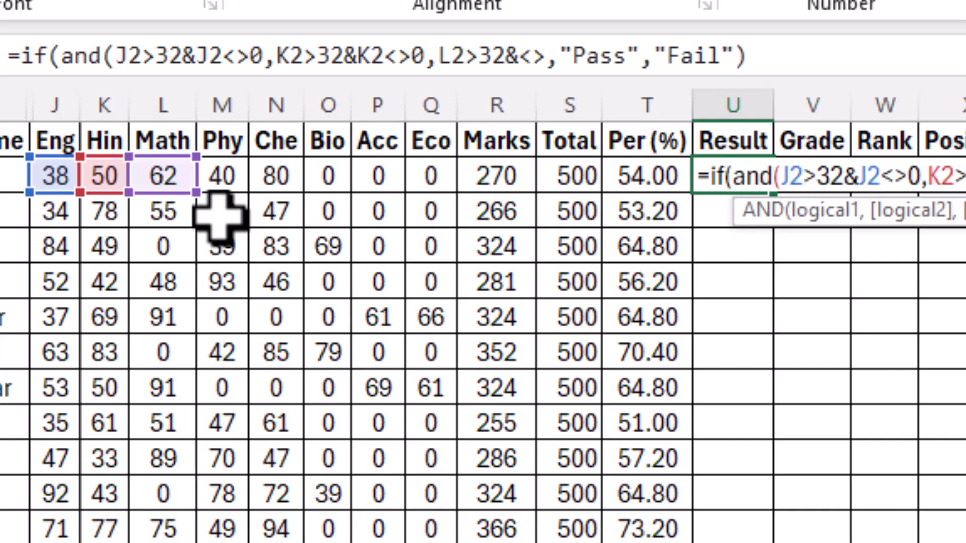
pyautogui.click(152, 179)
pyautogui.write('0')
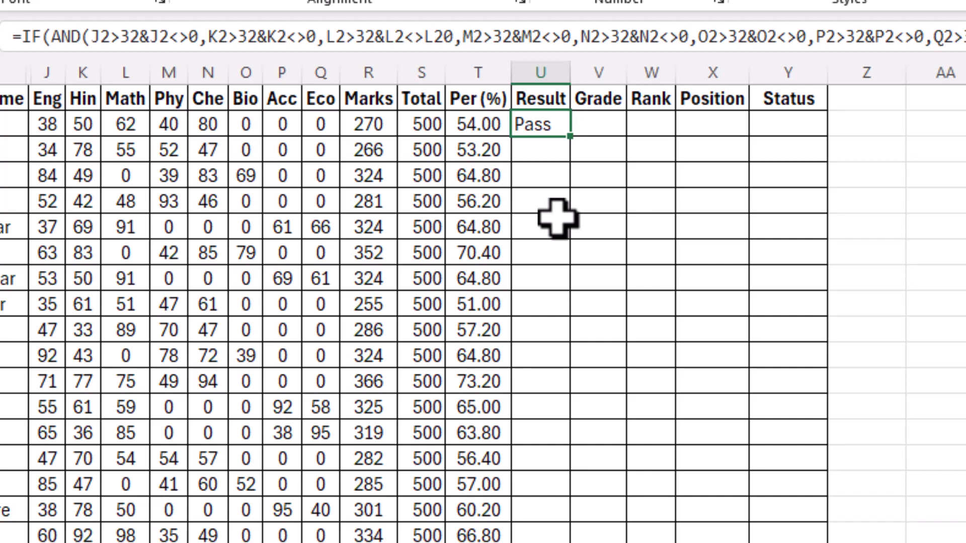
# - Clear the IF/AND formula from the first Result cell, U2, and select the marks in J2:N12
pyautogui.press('Delete')
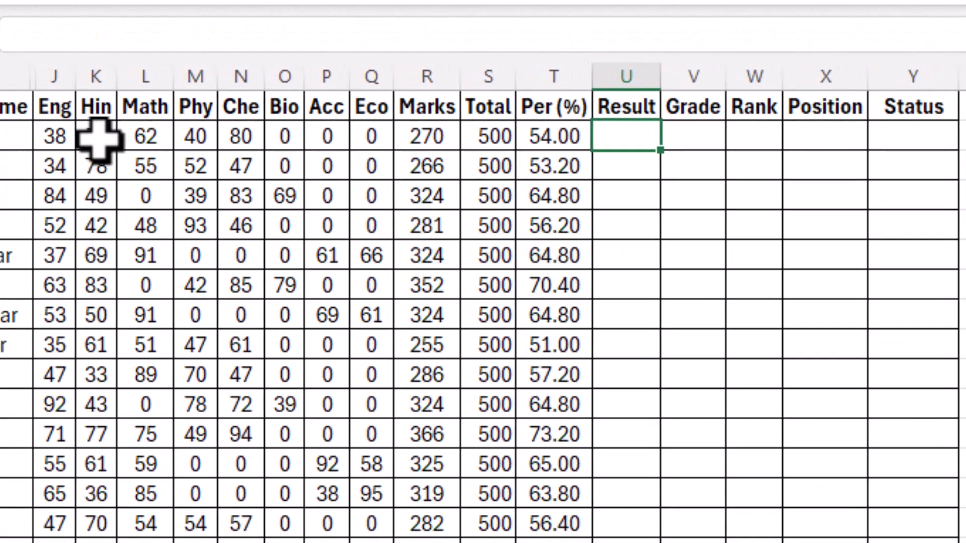
pyautogui.moveTo(65, 140); pyautogui.dragTo(244, 439)
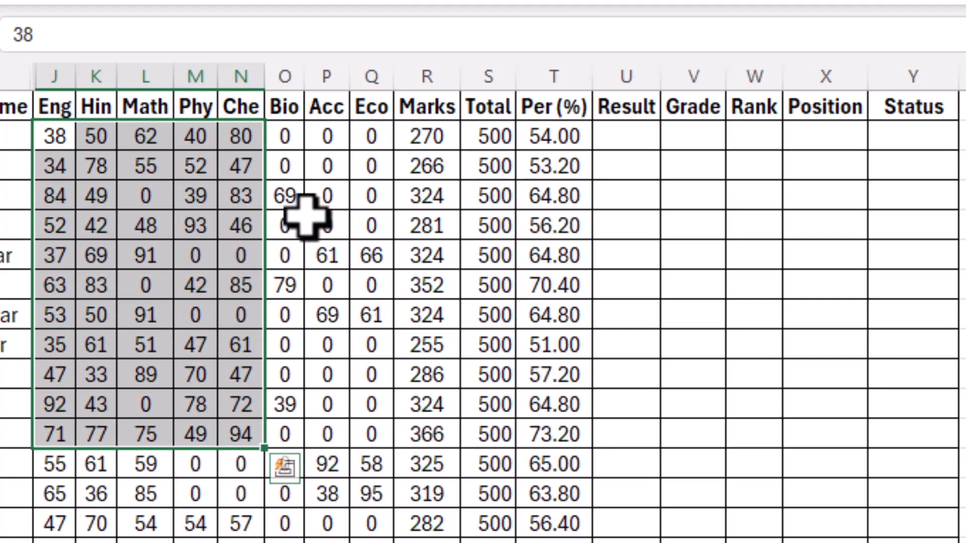
# - Delete the Bio, Acc and Eco columns (O:Q) from the result sheet
pyautogui.moveTo(285, 75); pyautogui.dragTo(372, 78)
pyautogui.rightClick(342, 221)
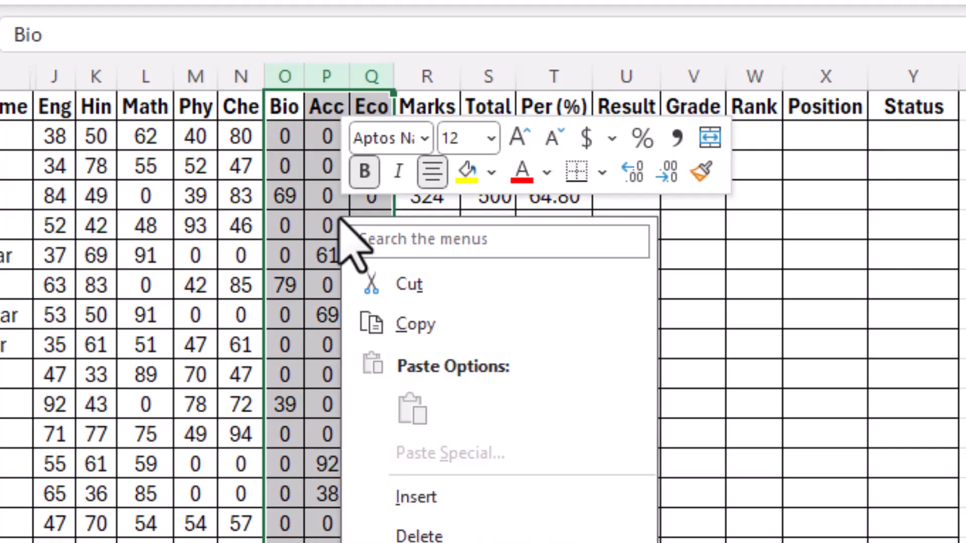
pyautogui.click(402, 536)
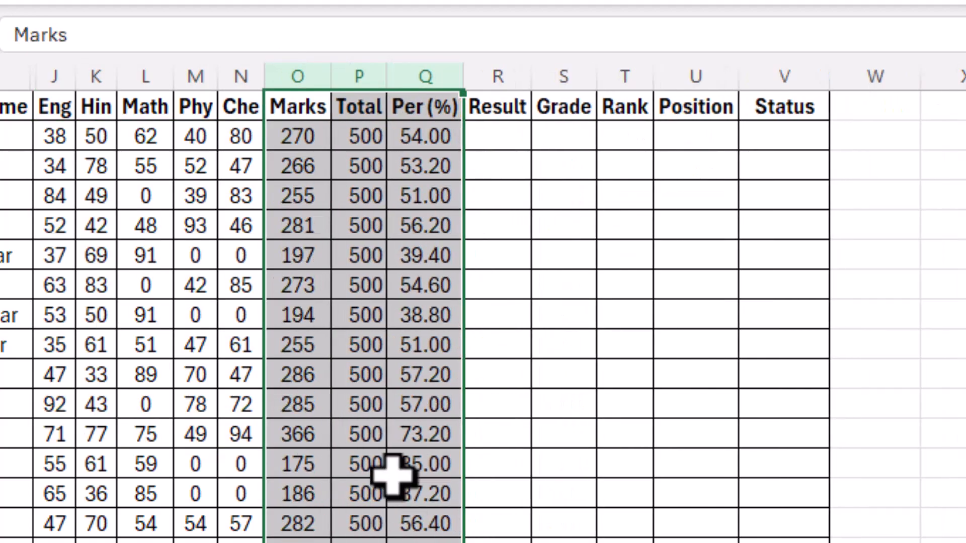
pyautogui.click(364, 277)
pyautogui.click(442, 144)
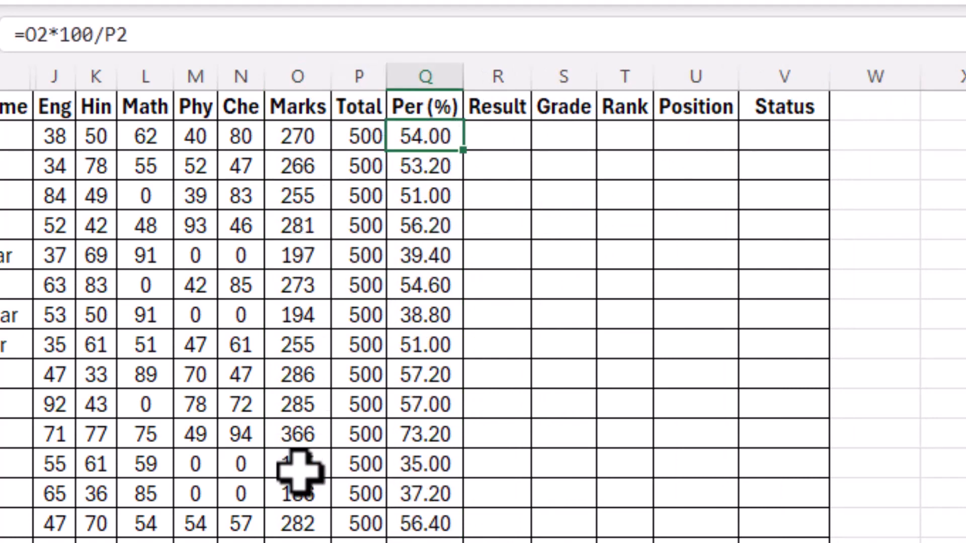
# - Replace the zero marks in the Math, Phy and Che columns with passing marks, starting with 35 in L4
pyautogui.click(127, 195)
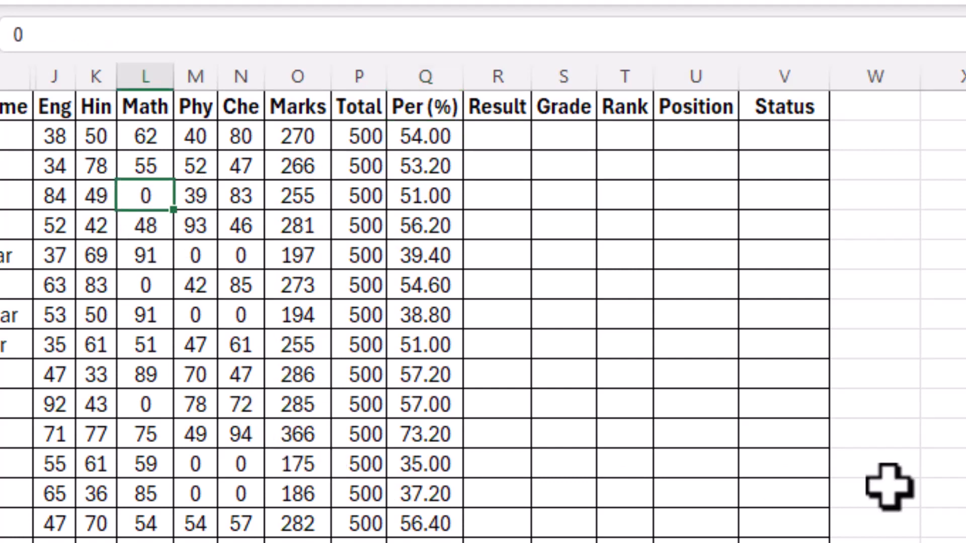
pyautogui.write('35')
pyautogui.press('Return')
pyautogui.press('Return')
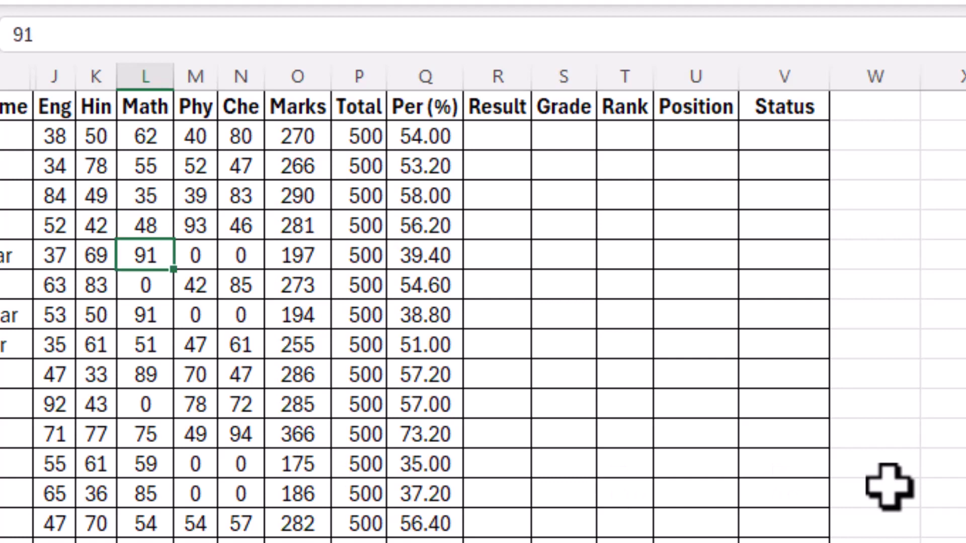
pyautogui.click(191, 254)
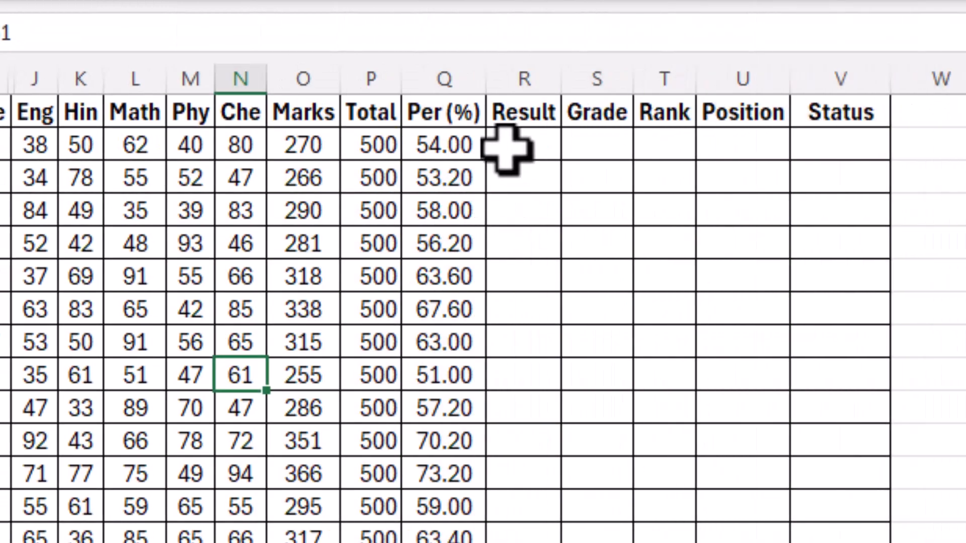
# - Start an IF formula with a nested AND in R2, using the English and Hindi conditions J2>32 and K2>32
pyautogui.click(506, 148)
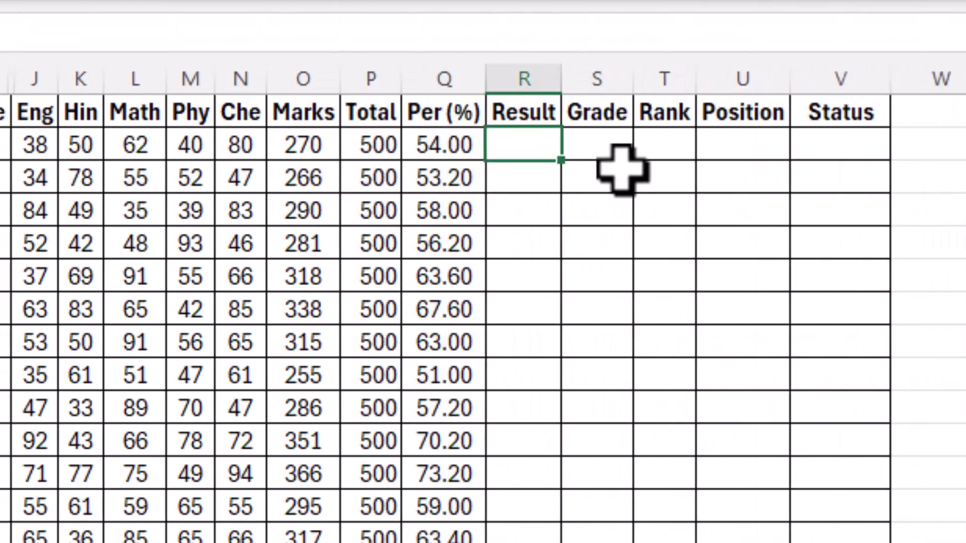
pyautogui.write('=if')
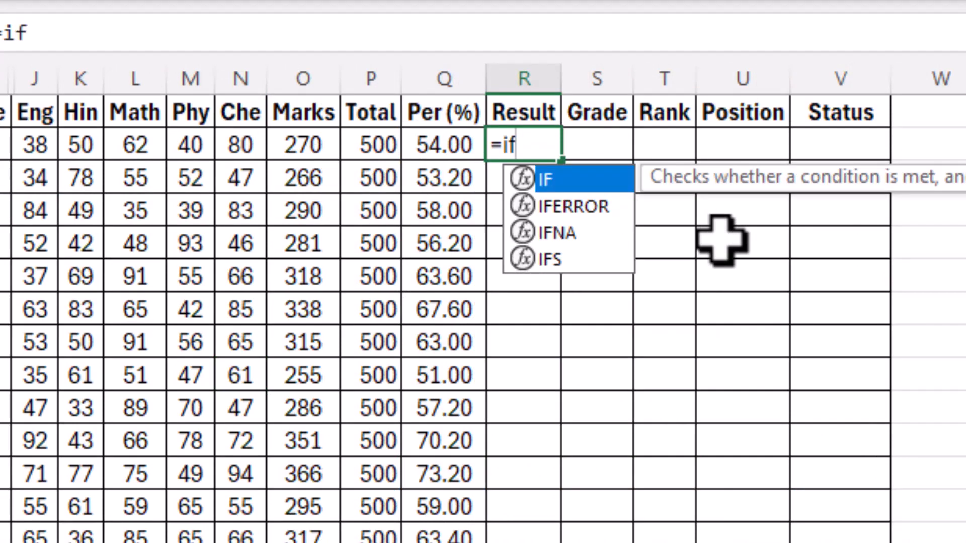
pyautogui.write('(and')
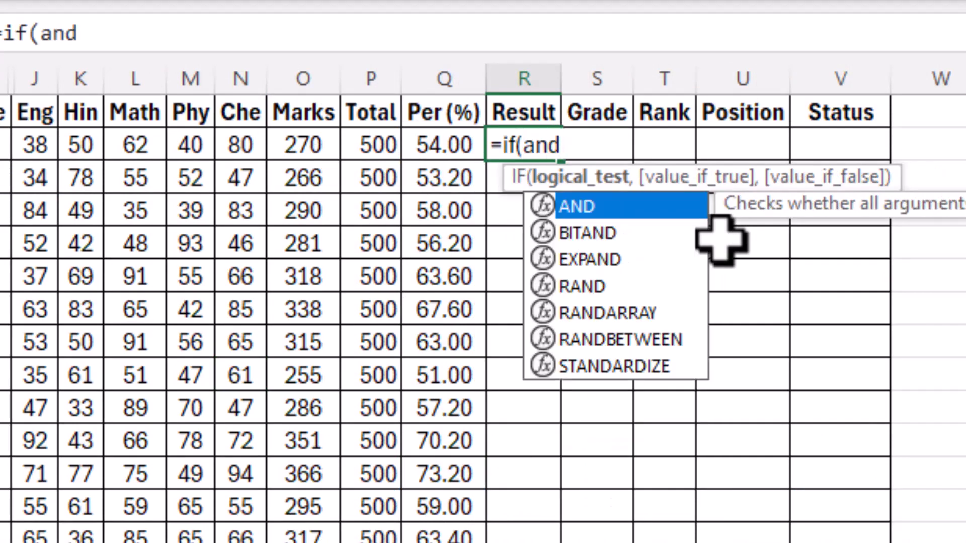
pyautogui.write('(')
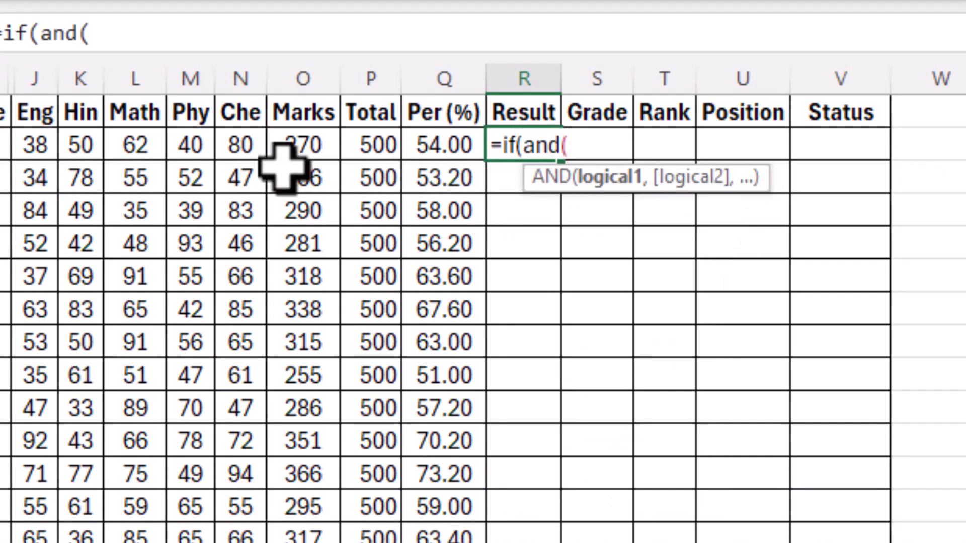
pyautogui.click(35, 144)
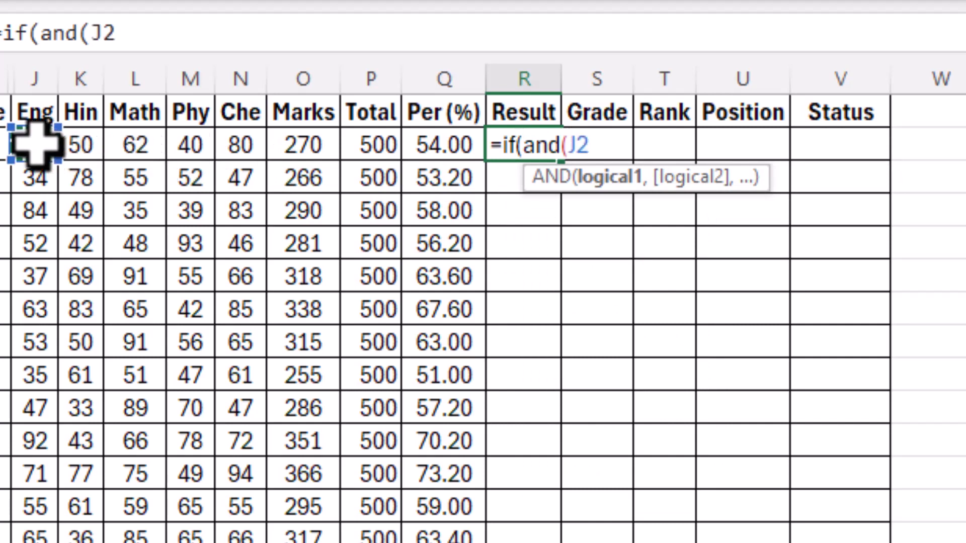
pyautogui.write('>32')
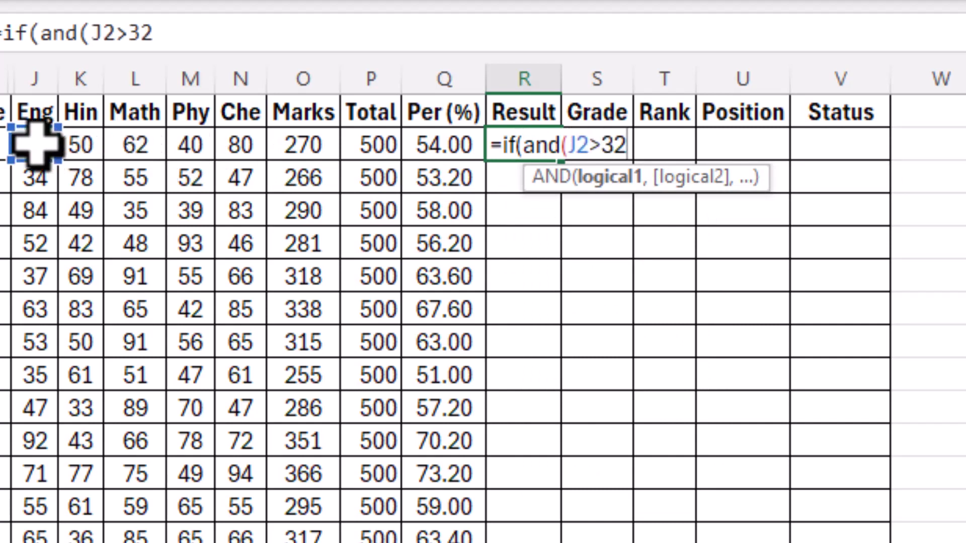
pyautogui.write(',')
pyautogui.click(81, 144)
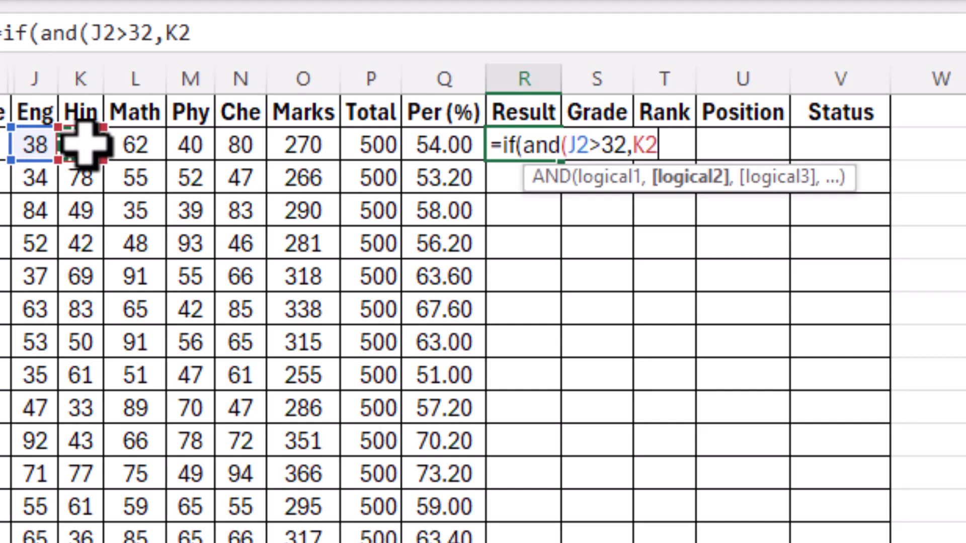
pyautogui.write('>32')
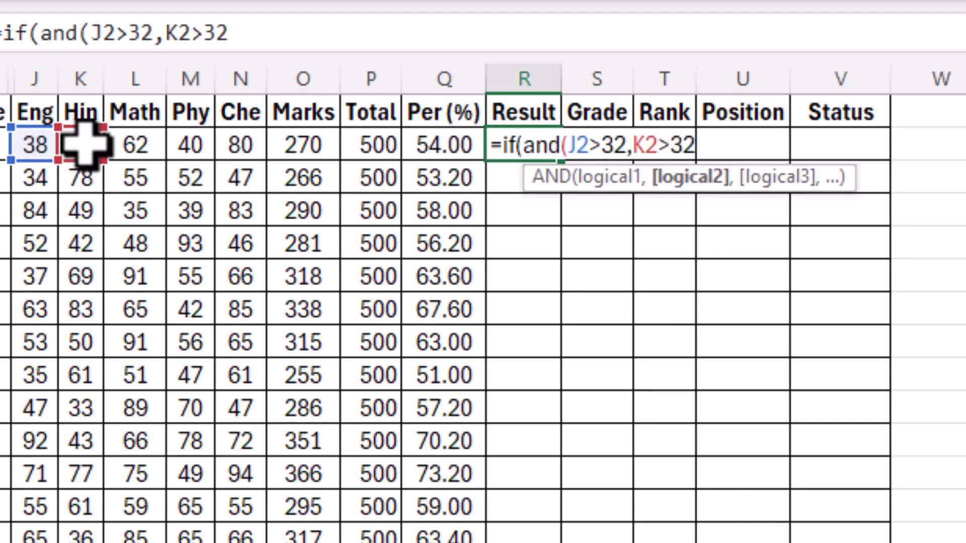
# - Add the Math, Physics and Chemistry conditions L2>32, M2>32 and N2>32 to R2's AND function and close it
pyautogui.write(',')
pyautogui.click(134, 144)
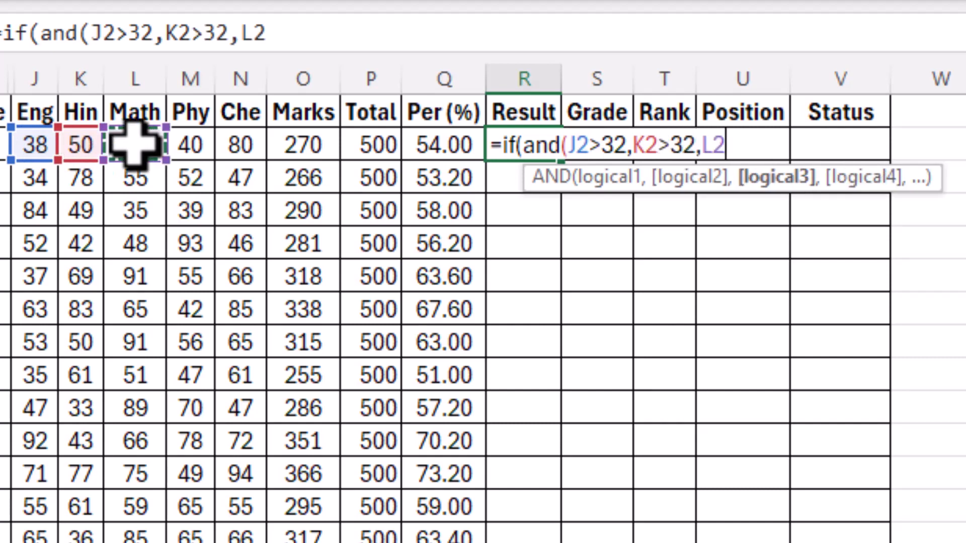
pyautogui.write('>32,')
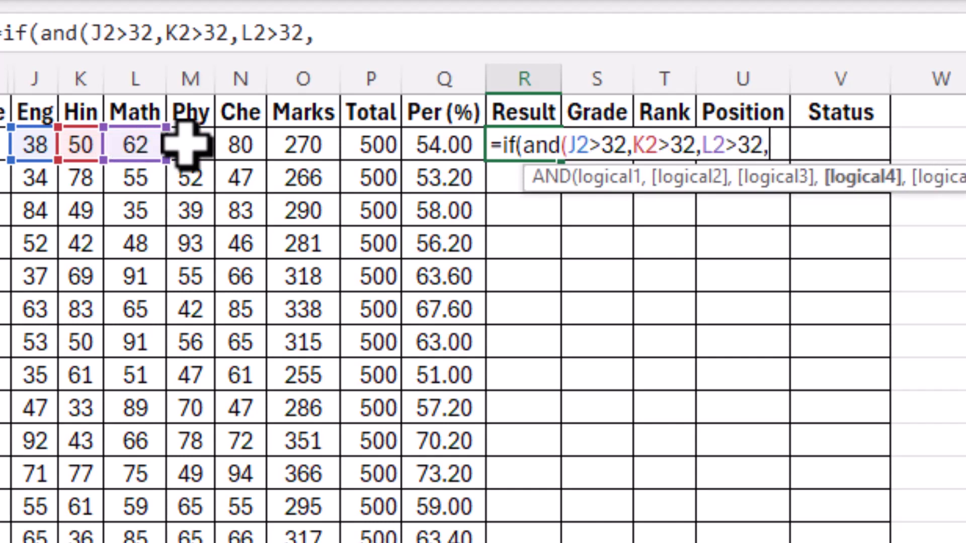
pyautogui.click(189, 144)
pyautogui.write('>')
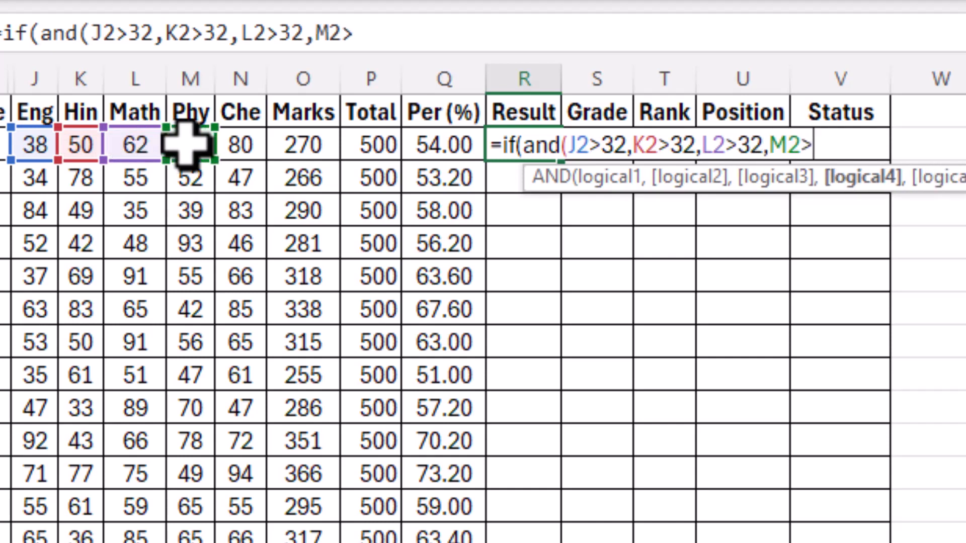
pyautogui.write('32,')
pyautogui.click(237, 145)
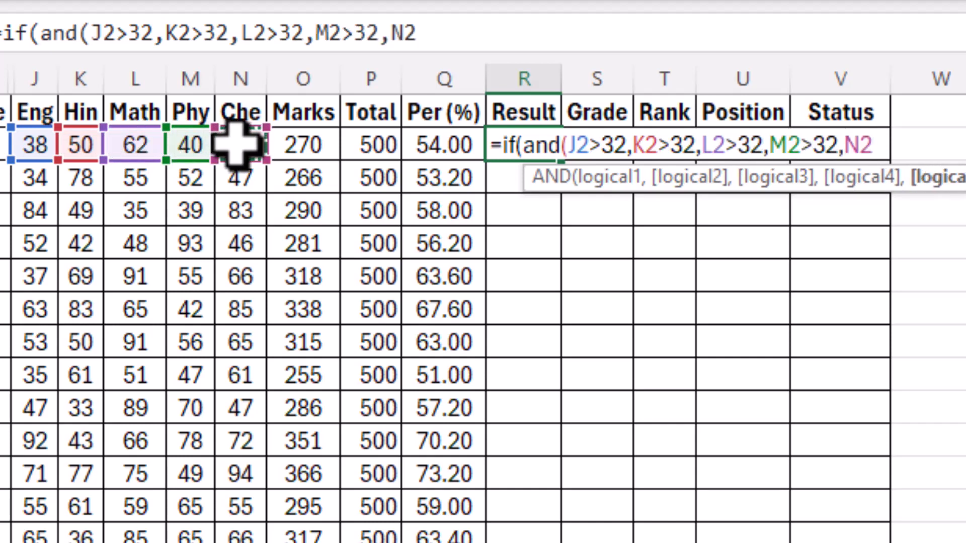
pyautogui.write('>32')
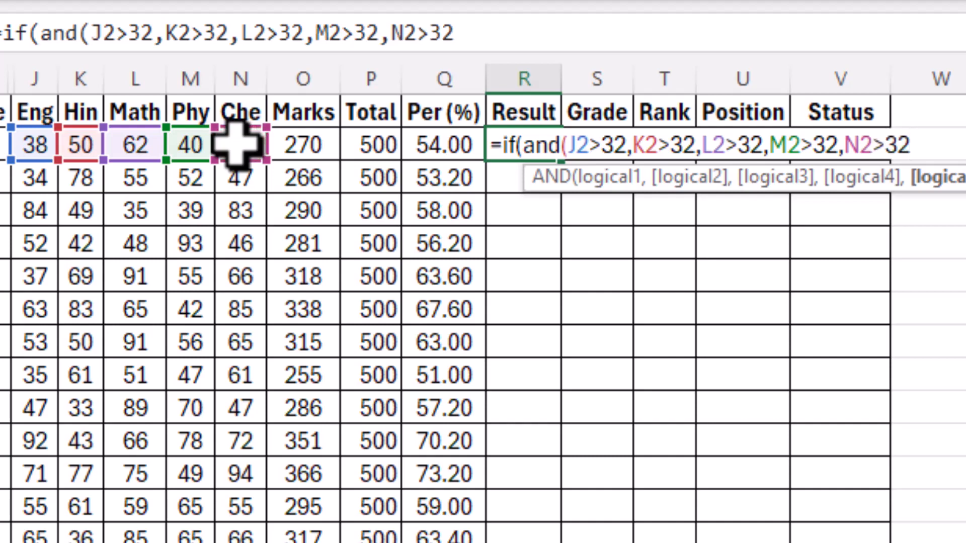
pyautogui.write(')')
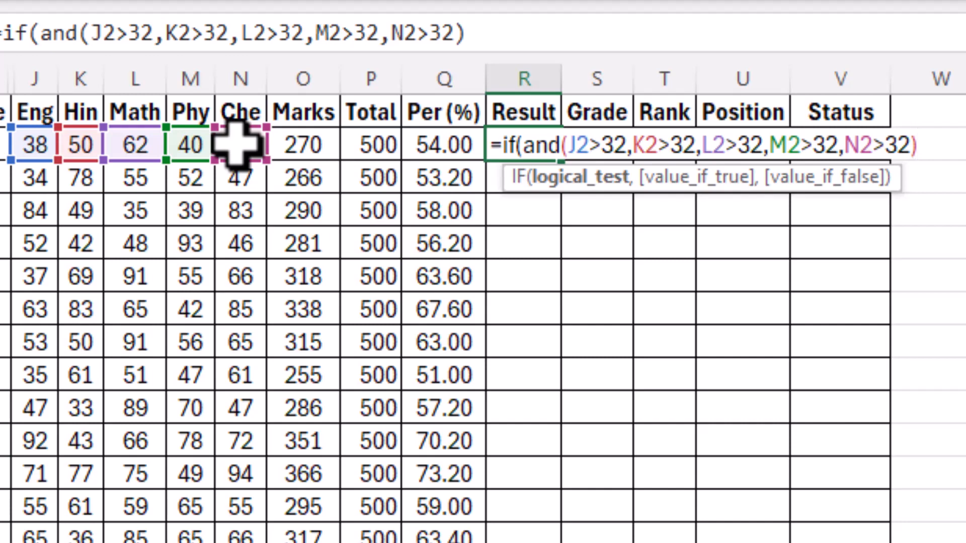
# - Complete the R2 IF formula with "Pass" as the true value and "Fail" as the false value
pyautogui.write(',"P')
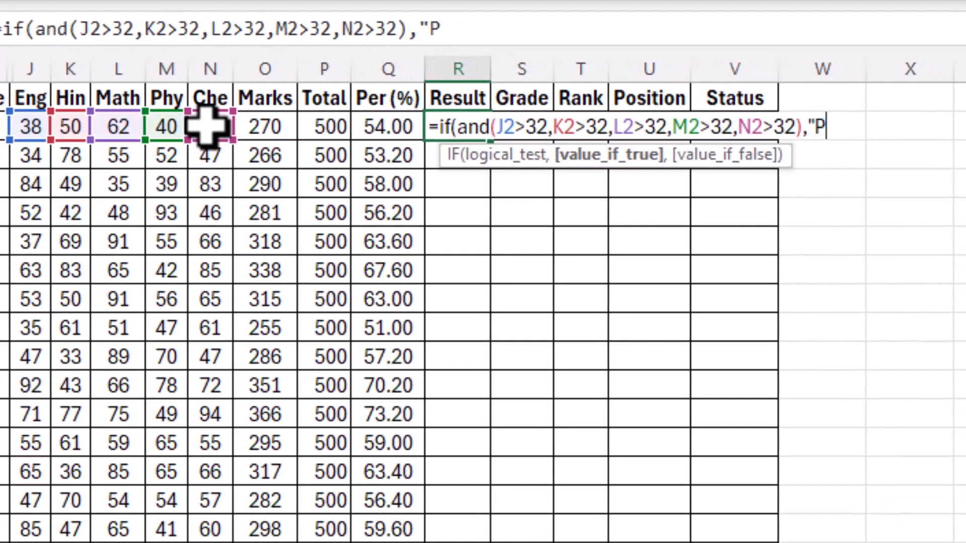
pyautogui.write('ass","Fail')
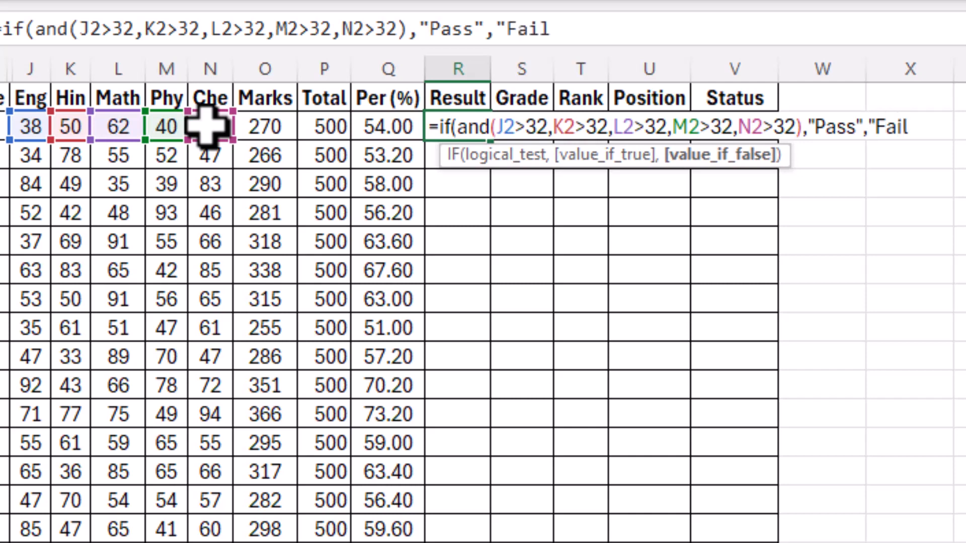
pyautogui.write('")')
pyautogui.press('Return')
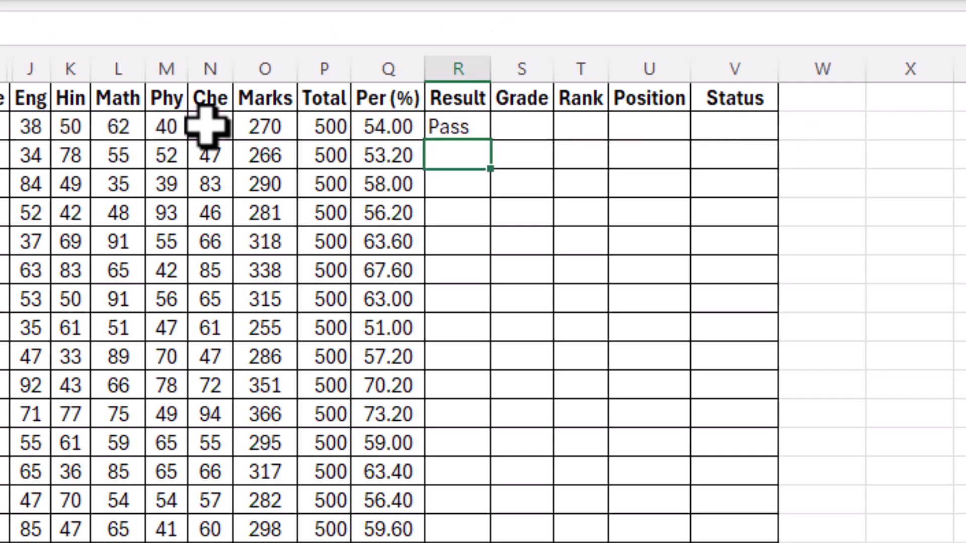
# - Fill the R2 formula down the Result column for all students
pyautogui.click(480, 127)
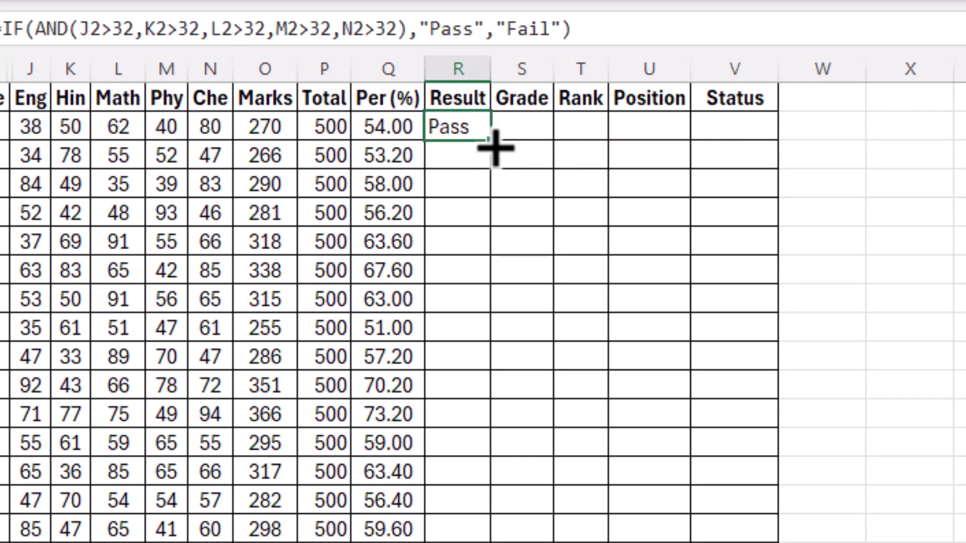
pyautogui.doubleClick(496, 149)
pyautogui.click(442, 277)
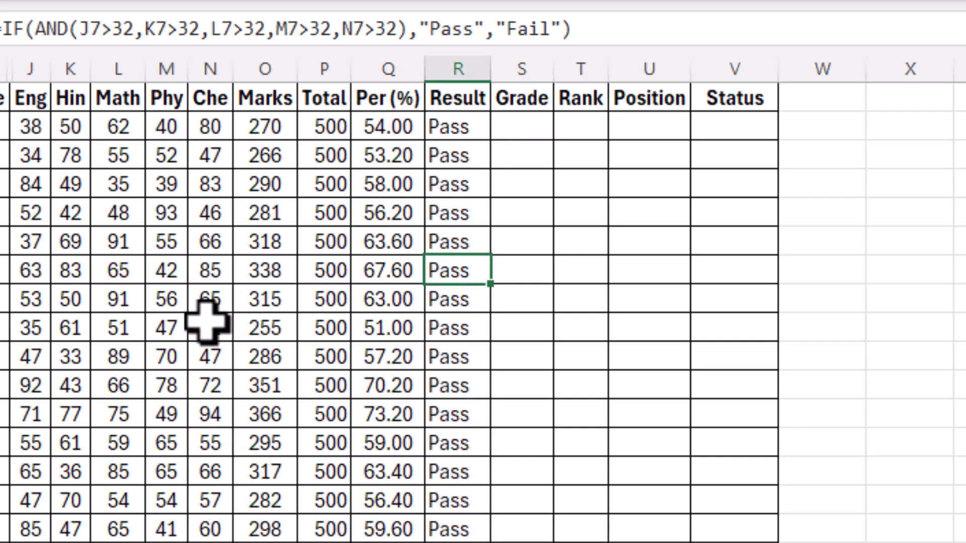
# - Set the Chemistry mark in N8 to 32 to test the Result formula
pyautogui.click(209, 302)
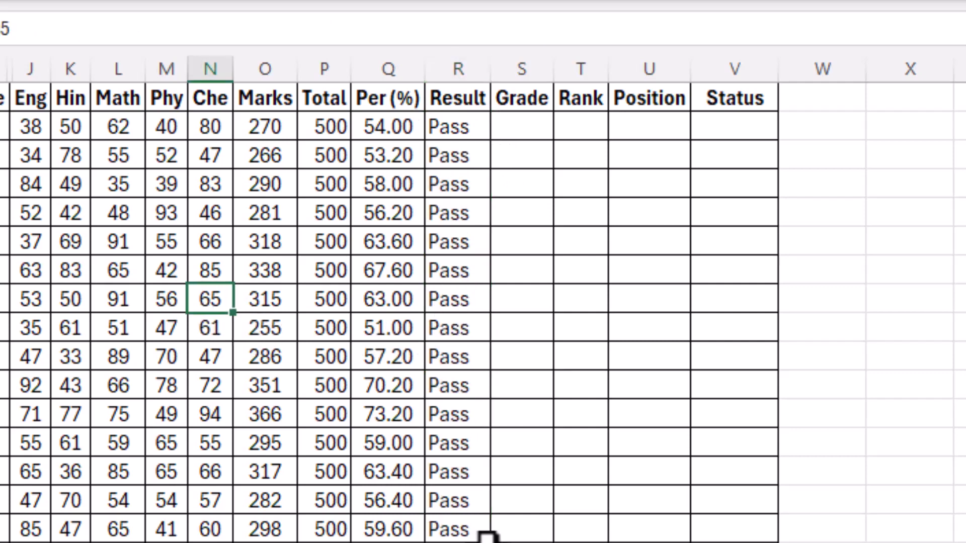
pyautogui.write('32')
pyautogui.press('Return')
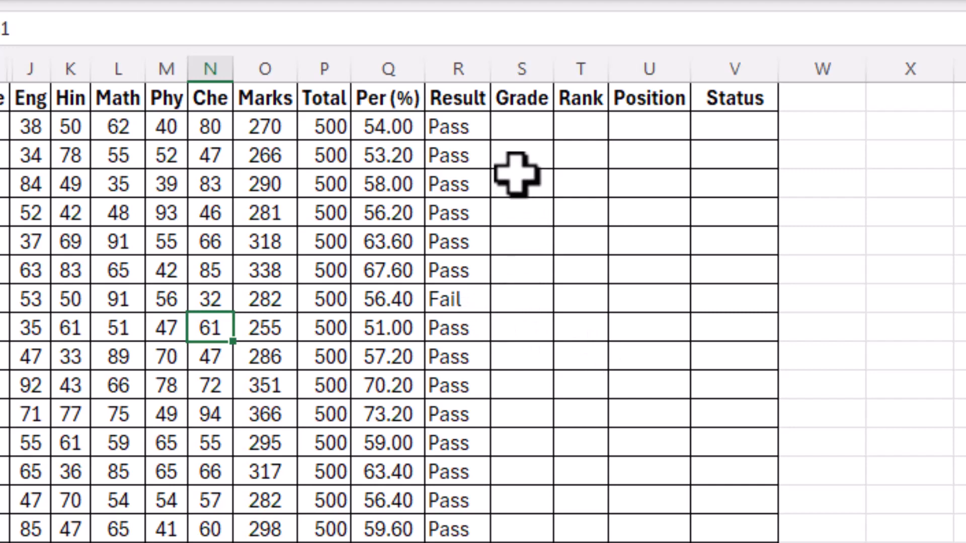
# - Start a grade reference list beside the table with 80-100 in Y3 and A+ in Z3
pyautogui.click(527, 131)
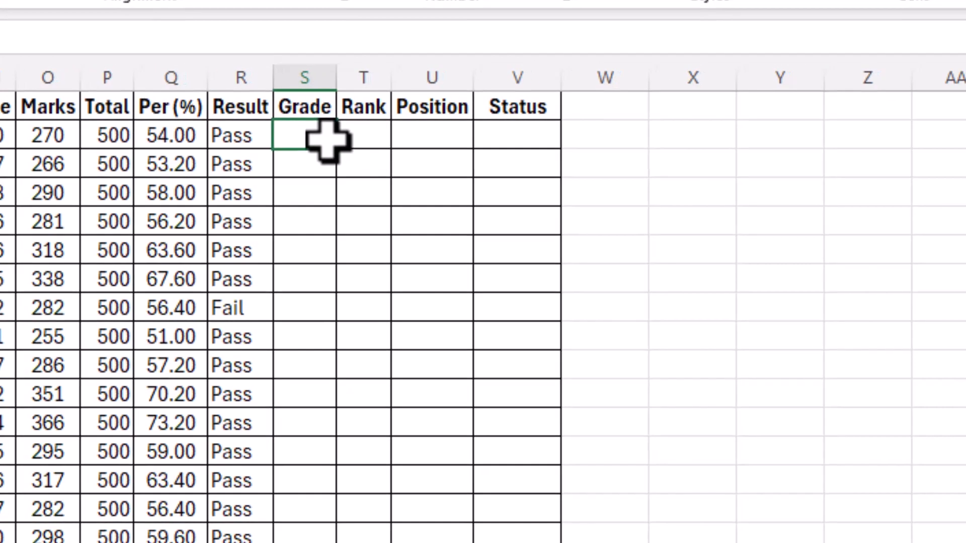
pyautogui.click(770, 165)
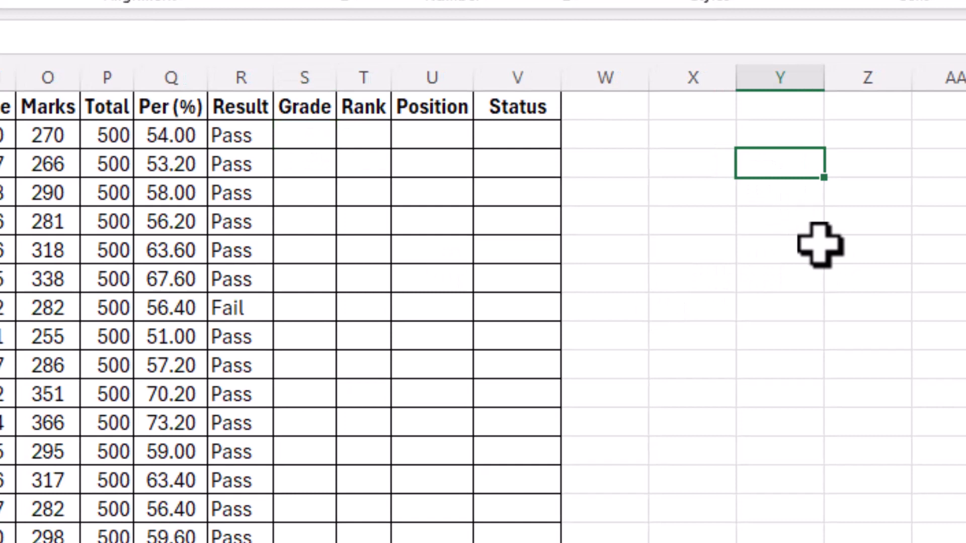
pyautogui.write('>')
pyautogui.press('Escape')
pyautogui.write('80-100')
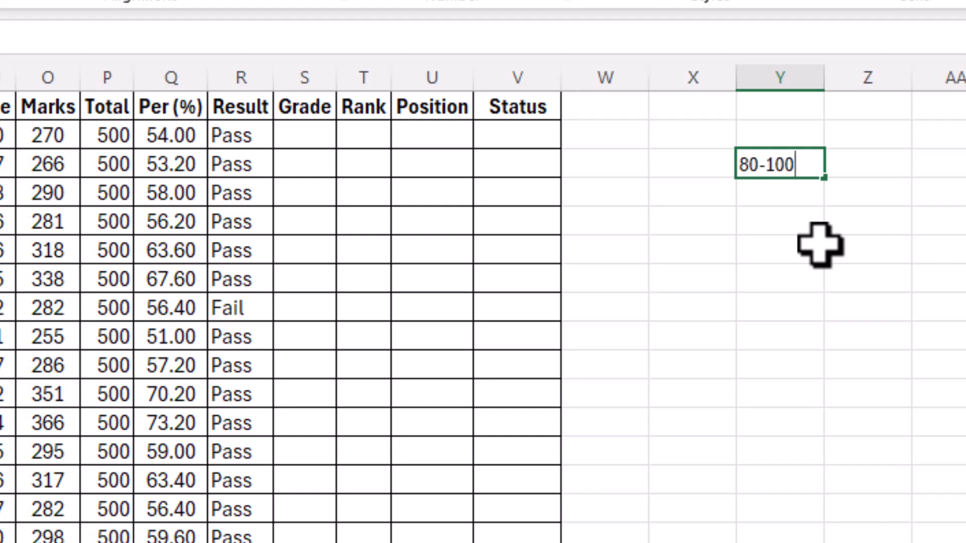
pyautogui.press('Tab')
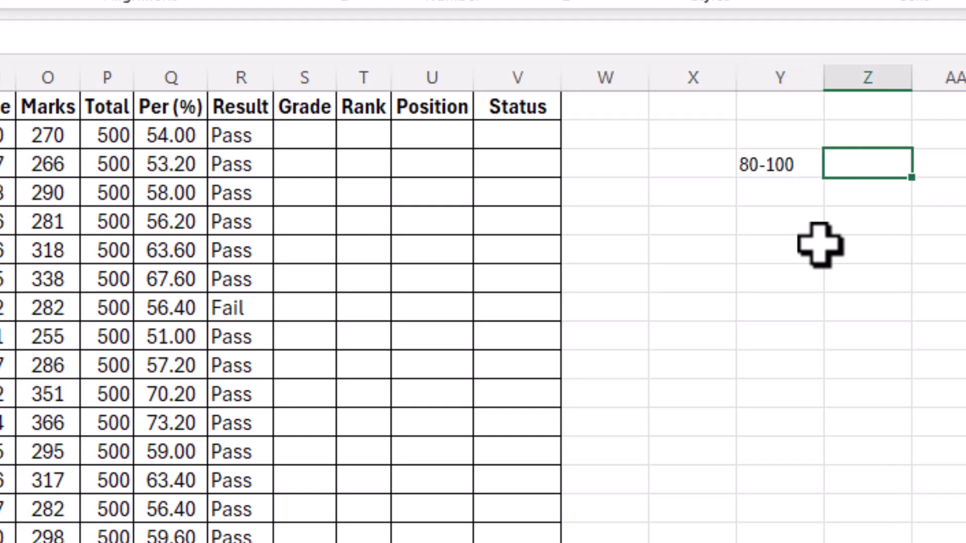
pyautogui.write('A+')
# - Add the range 60-80 in Y4 of the grade list with A+ in Z4
pyautogui.press('Down')
pyautogui.press('Left')
pyautogui.write('60')
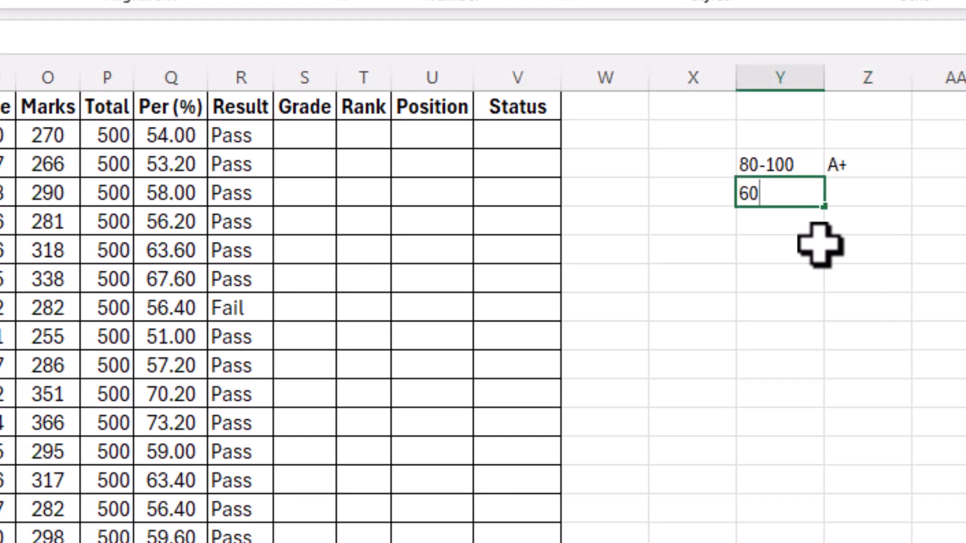
pyautogui.write('-80')
pyautogui.press('Tab')
pyautogui.write('A+')
pyautogui.press('Return')
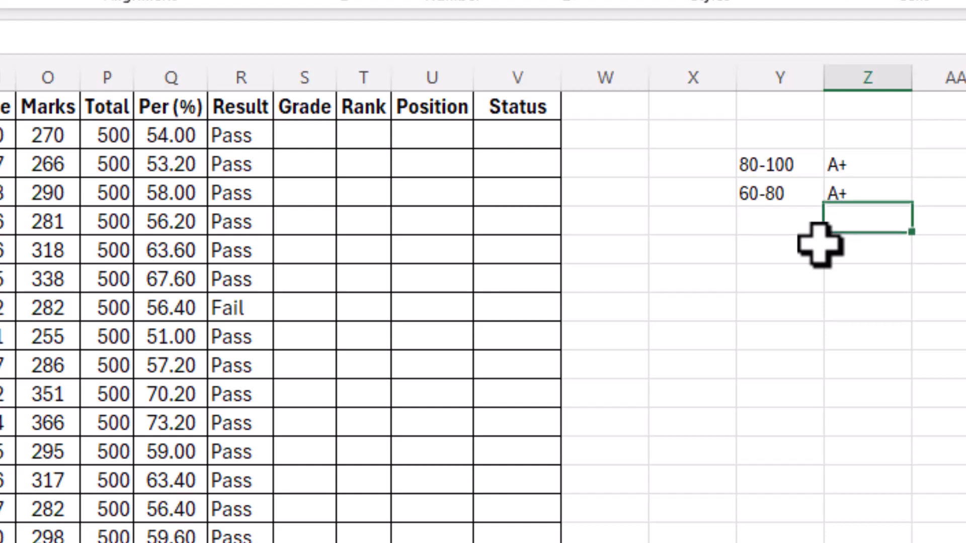
# - Change the grade for the 60-80 range in Z4 to A
pyautogui.press('Left')
pyautogui.press('Up')
pyautogui.press('Right')
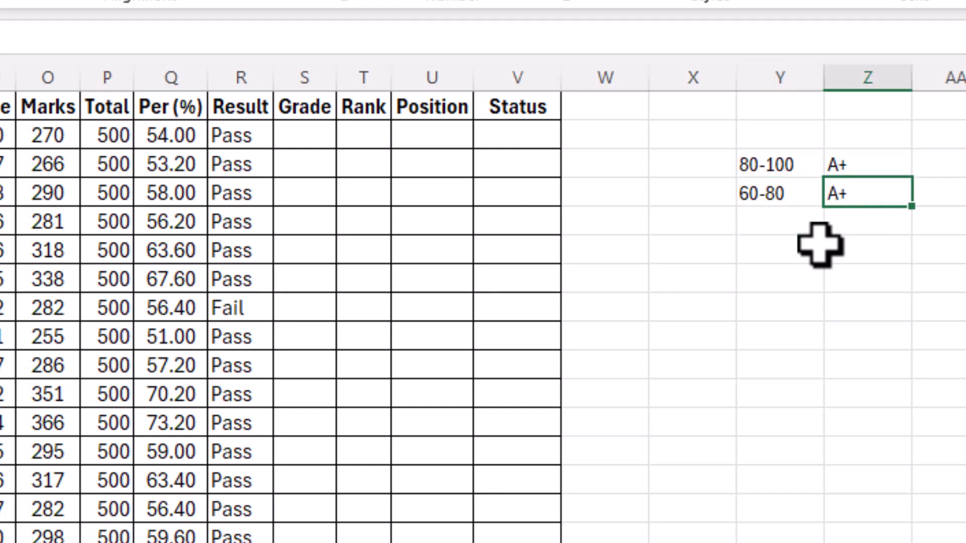
pyautogui.write('A')
pyautogui.press('Delete')
pyautogui.press('Return')
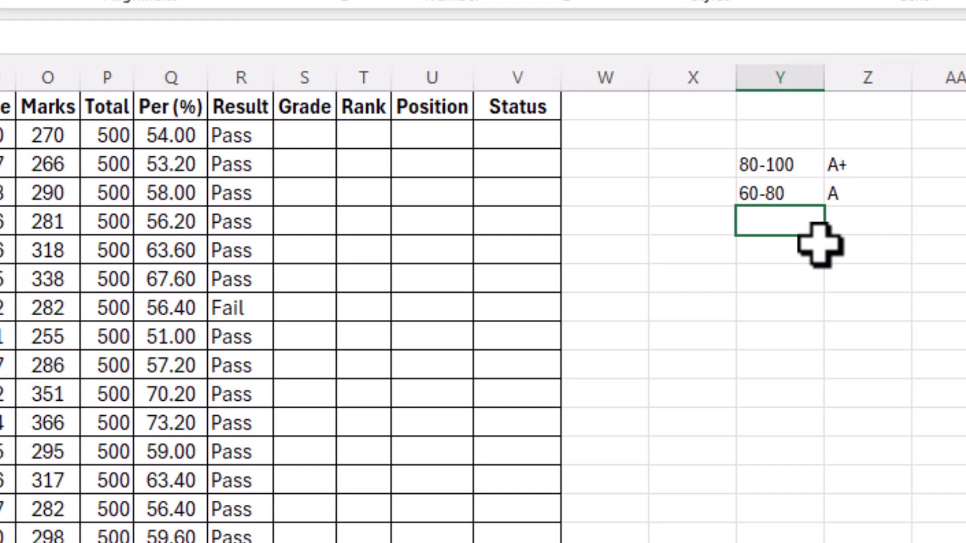
# - Add the 50-60 range with grade B and the 45-60 range with grade C to the grade list in Y5:Z6
pyautogui.write('50-60')
pyautogui.press('Tab')
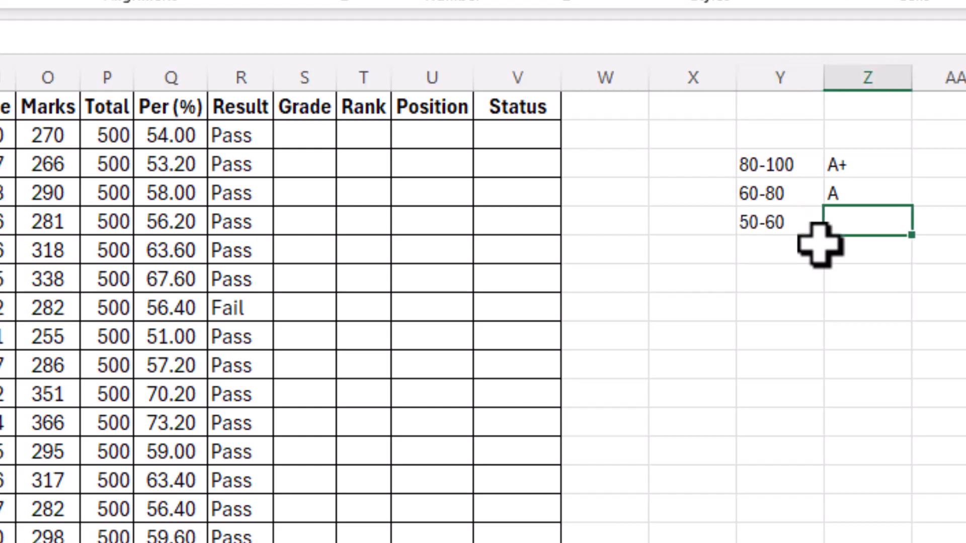
pyautogui.write('B')
pyautogui.press('Return')
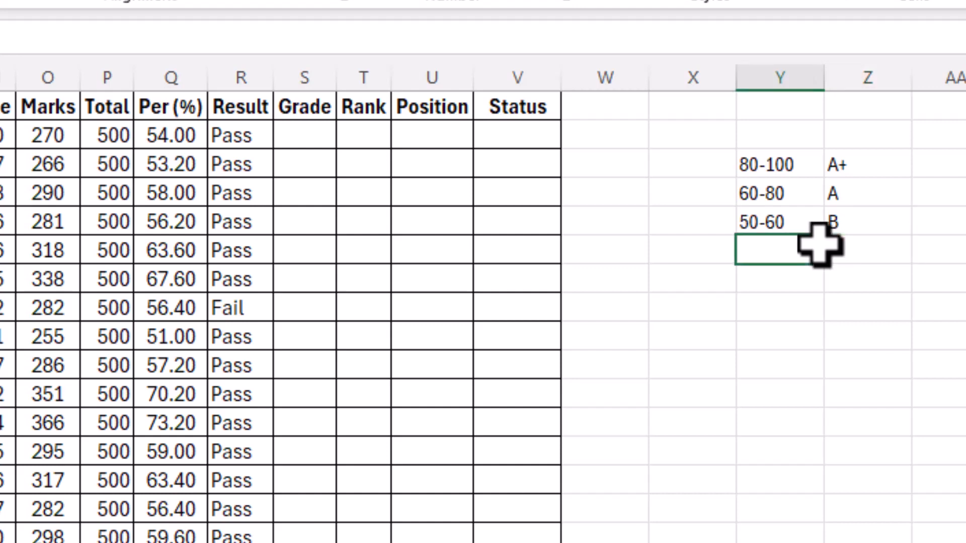
pyautogui.write('45-60')
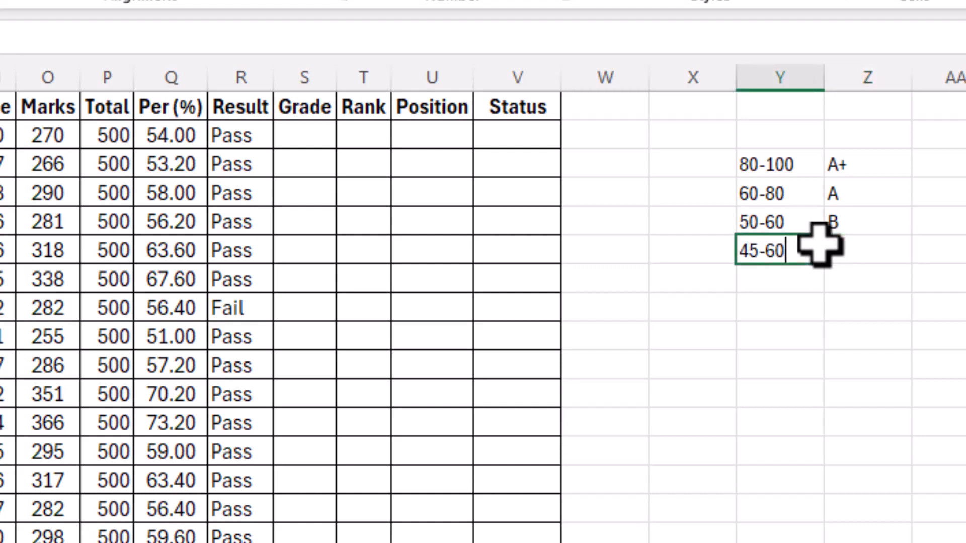
pyautogui.press('Tab')
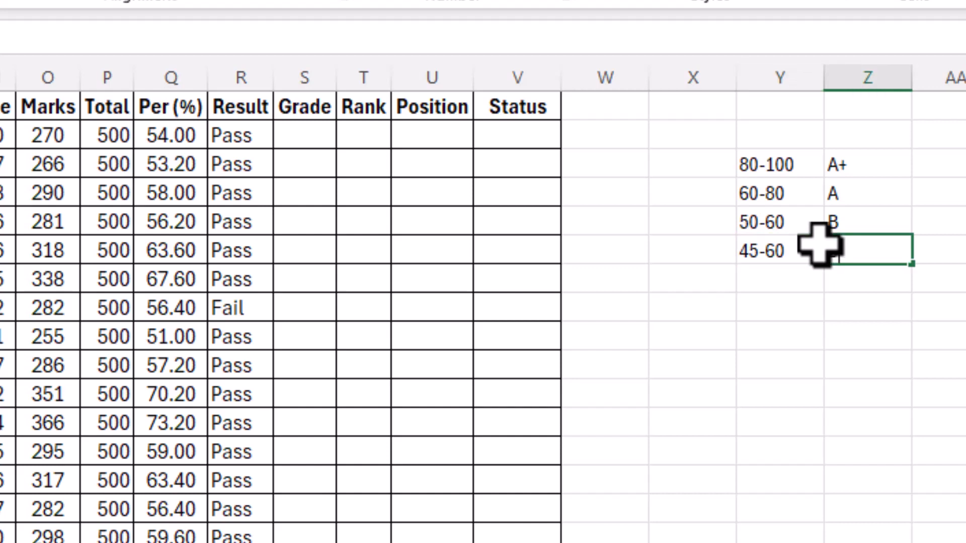
pyautogui.press('Return')
pyautogui.press('Left')
# - Complete the grade list in Y7:Z8 with 33-45 as D and <33 as Fail, and select the whole list
pyautogui.write('3')
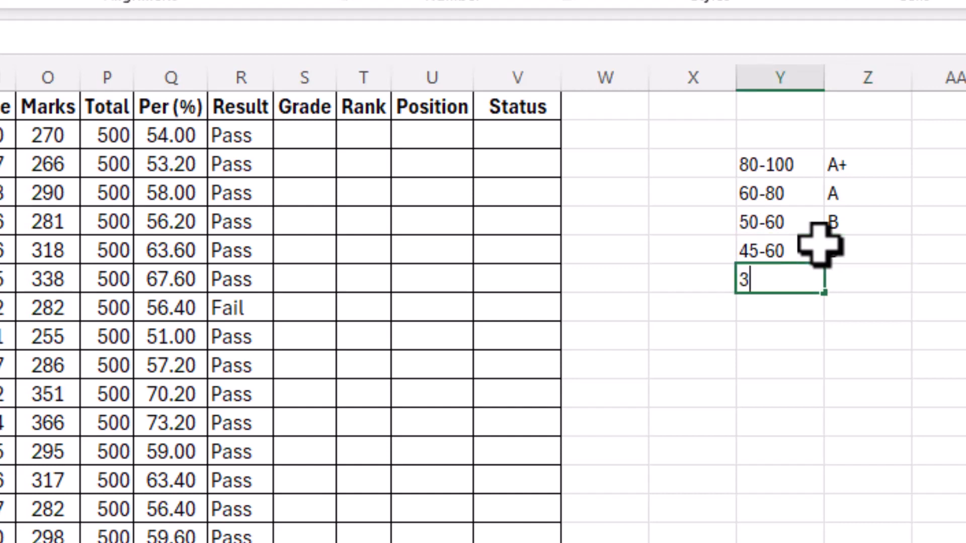
pyautogui.write('3-45')
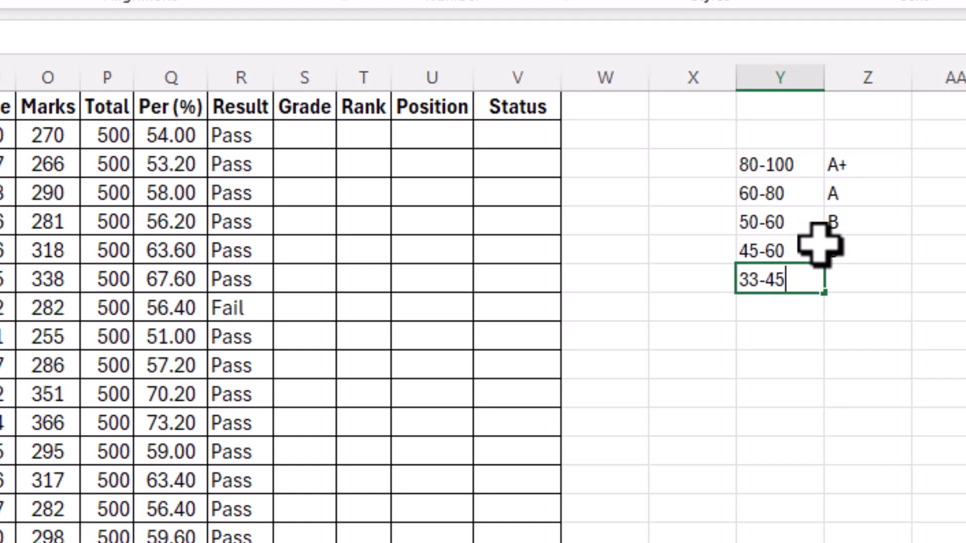
pyautogui.press('Tab')
pyautogui.write('D')
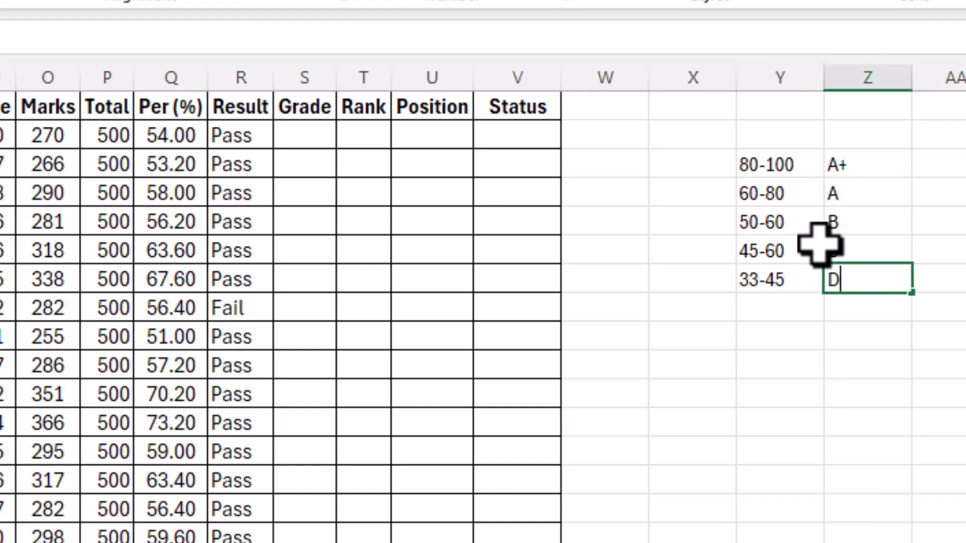
pyautogui.press('Return')
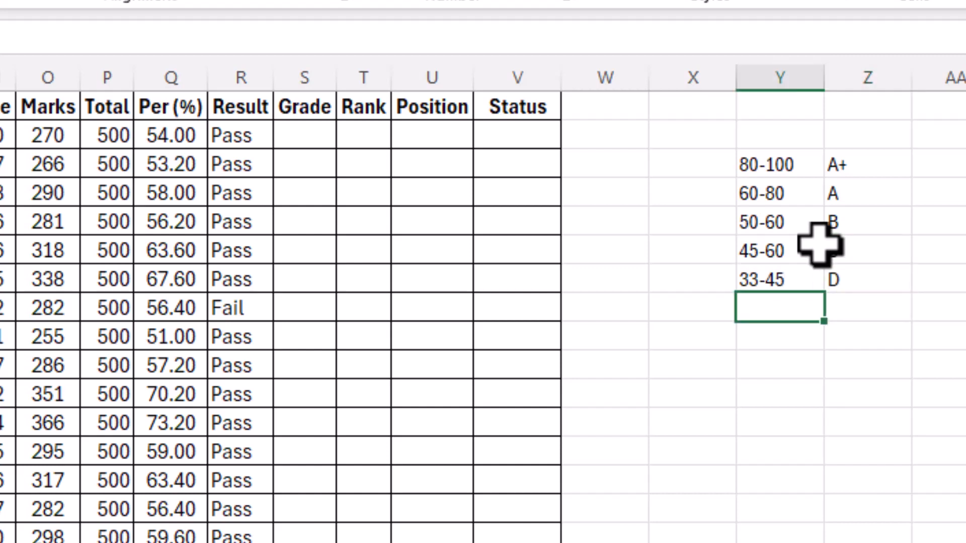
pyautogui.write('<33')
pyautogui.press('Tab')
pyautogui.write('Fail')
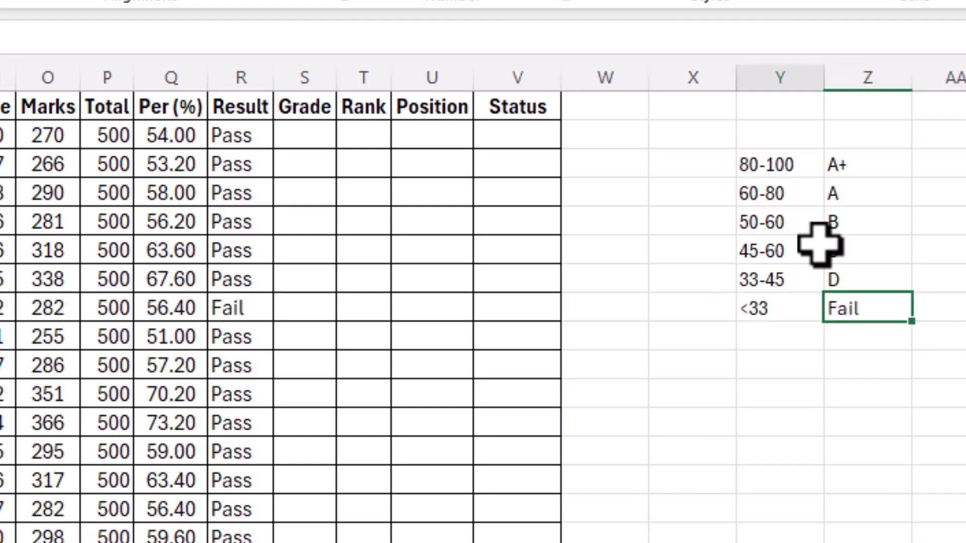
pyautogui.press('Return')
pyautogui.moveTo(805, 171); pyautogui.dragTo(903, 331)
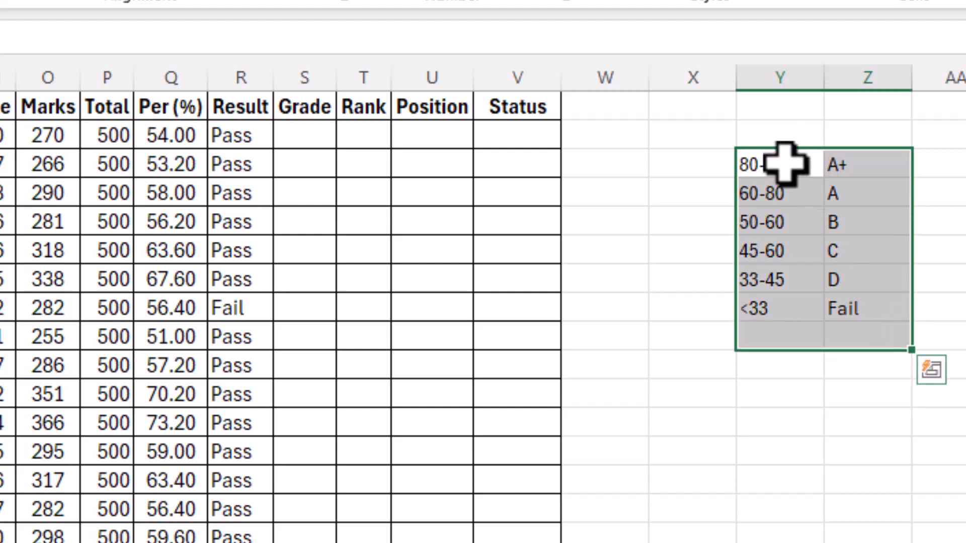
pyautogui.moveTo(766, 162); pyautogui.dragTo(886, 304)
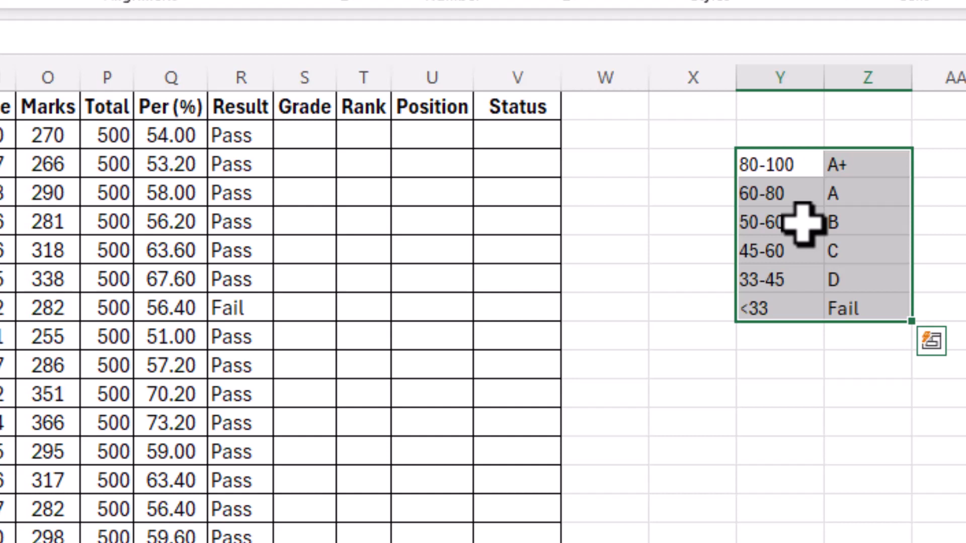
pyautogui.click(319, 141)
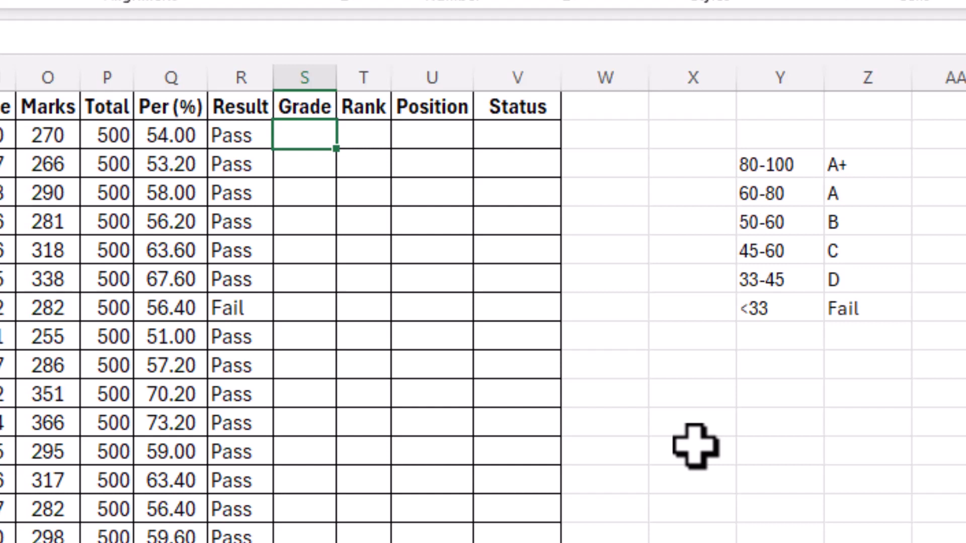
pyautogui.write('if(')
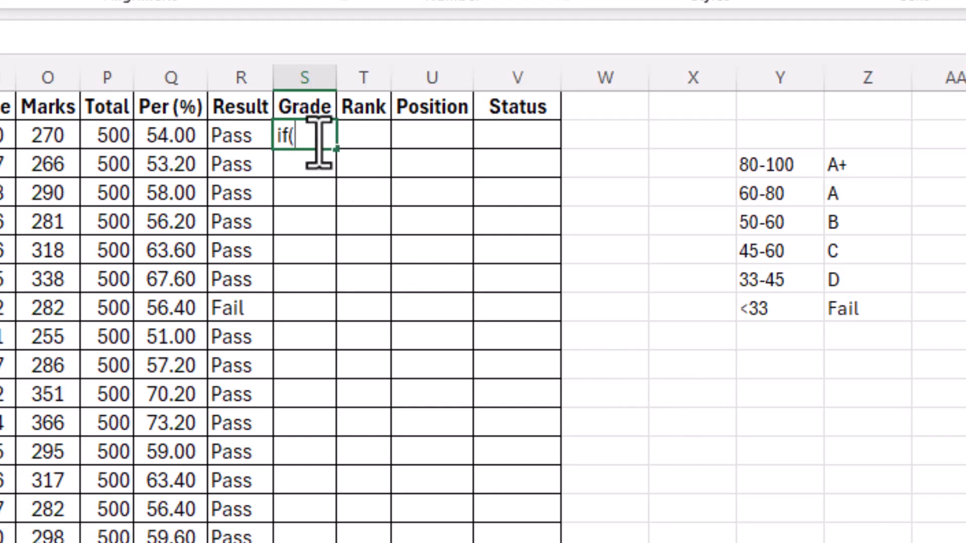
pyautogui.click(184, 132)
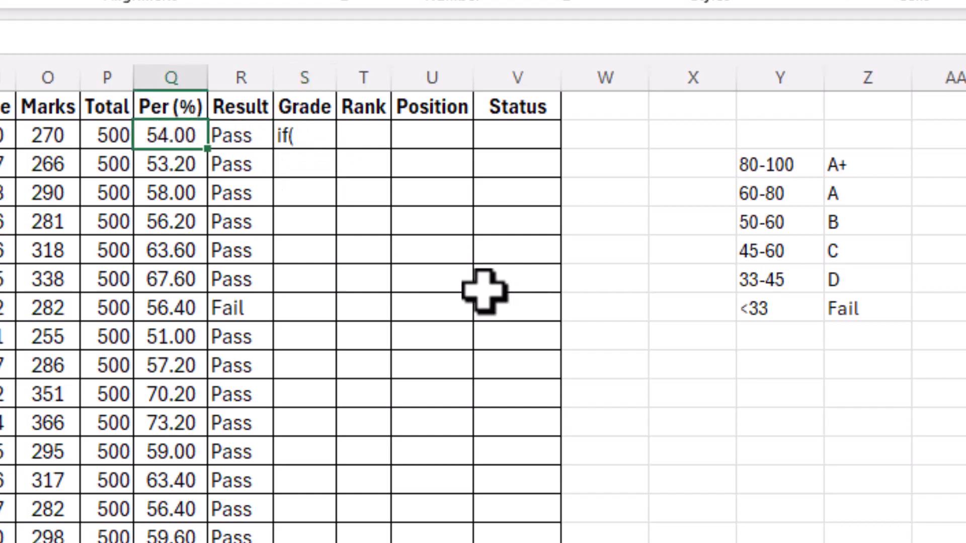
# - Start the Grade formula in S2 with an IF that returns "Fail" when Q2<33, leading into a nested IF
pyautogui.click(302, 139)
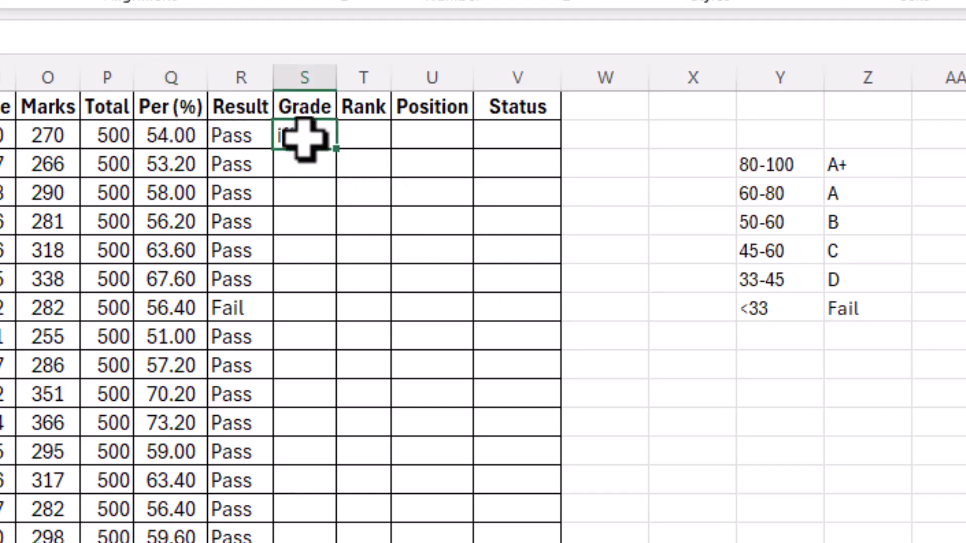
pyautogui.write('=if(')
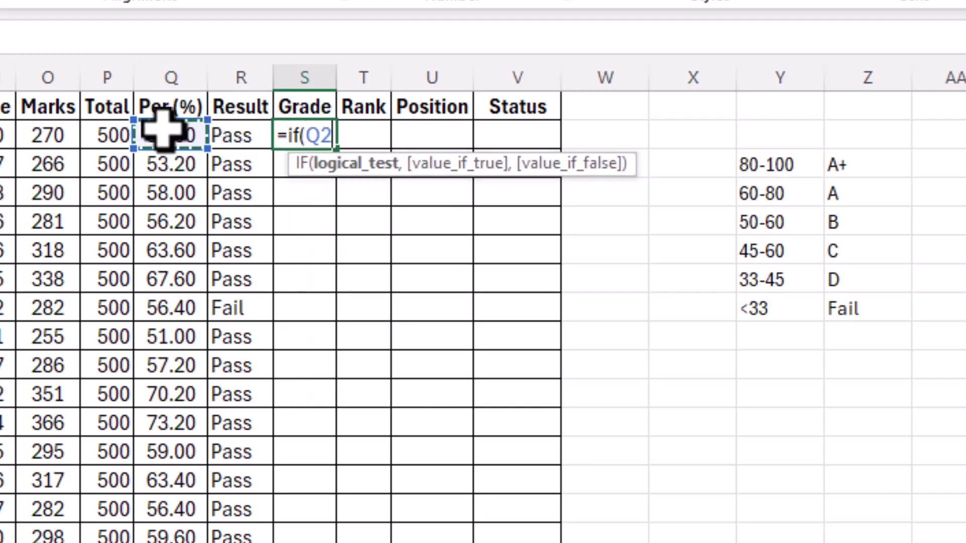
pyautogui.write('>')
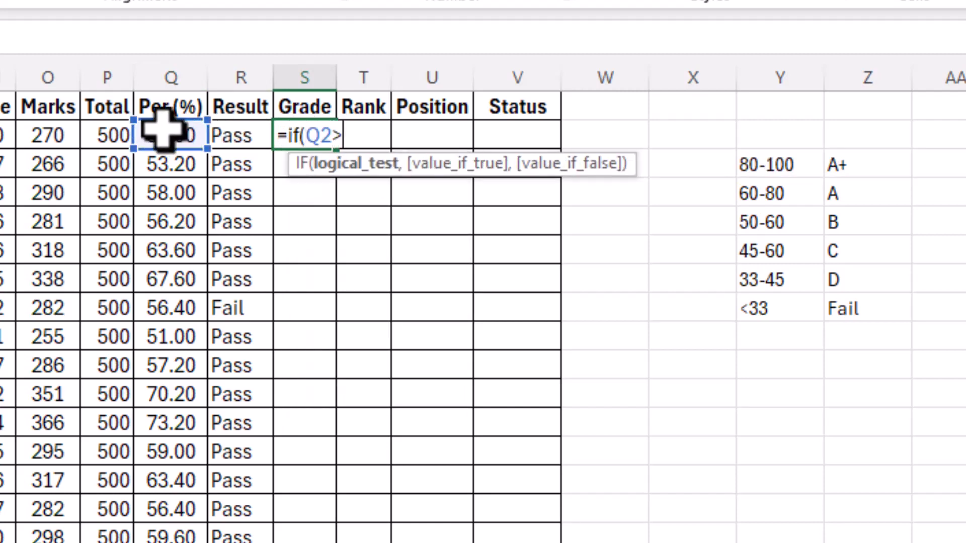
pyautogui.write('80')
pyautogui.press('BackSpace')
pyautogui.press('BackSpace')
pyautogui.write('<33,"Fa')
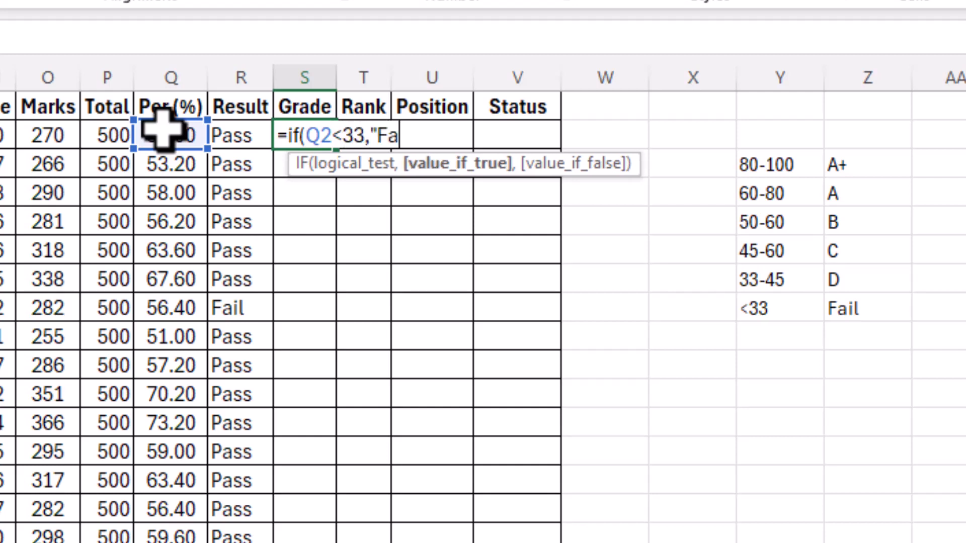
pyautogui.write('il",if')
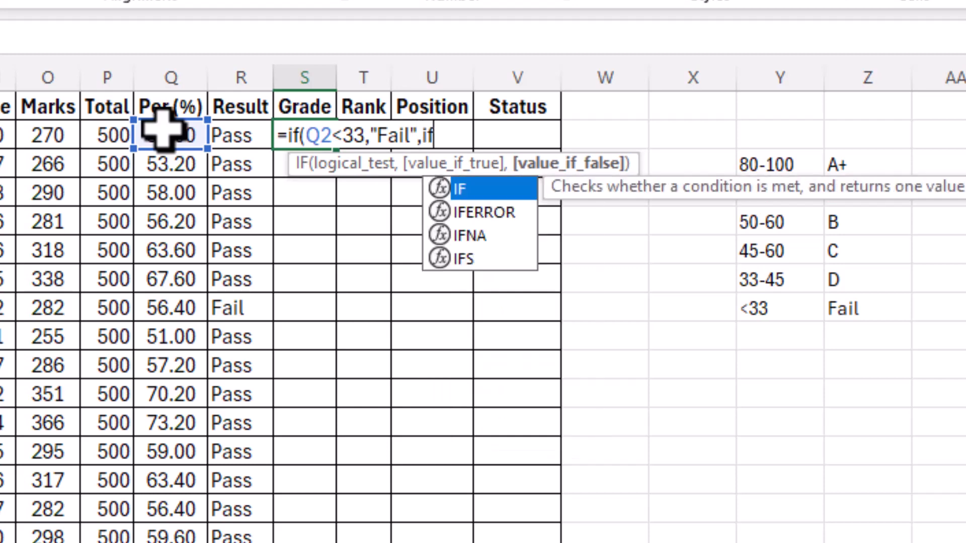
# - Make the second IF in the Grade formula return "D" when Q2<45
pyautogui.write('(')
pyautogui.click(162, 130)
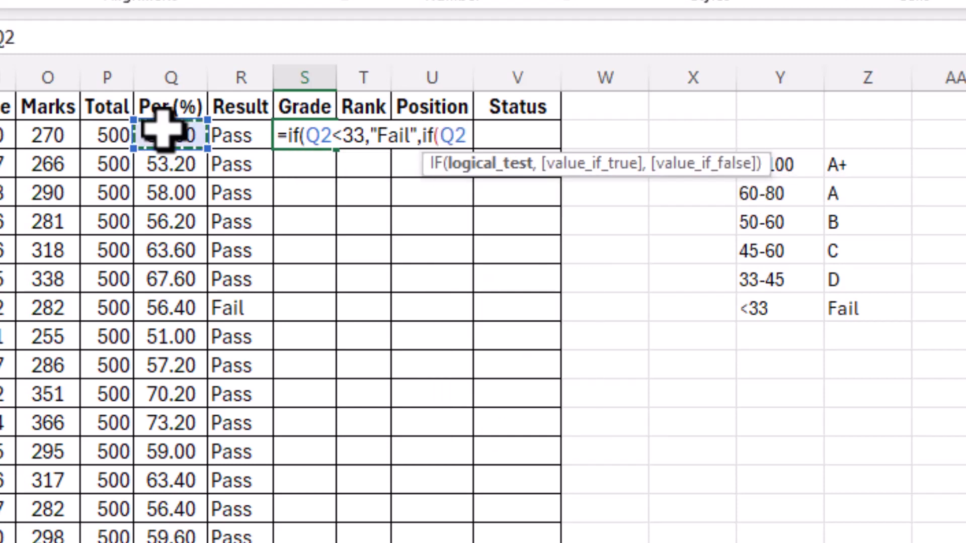
pyautogui.write('<')
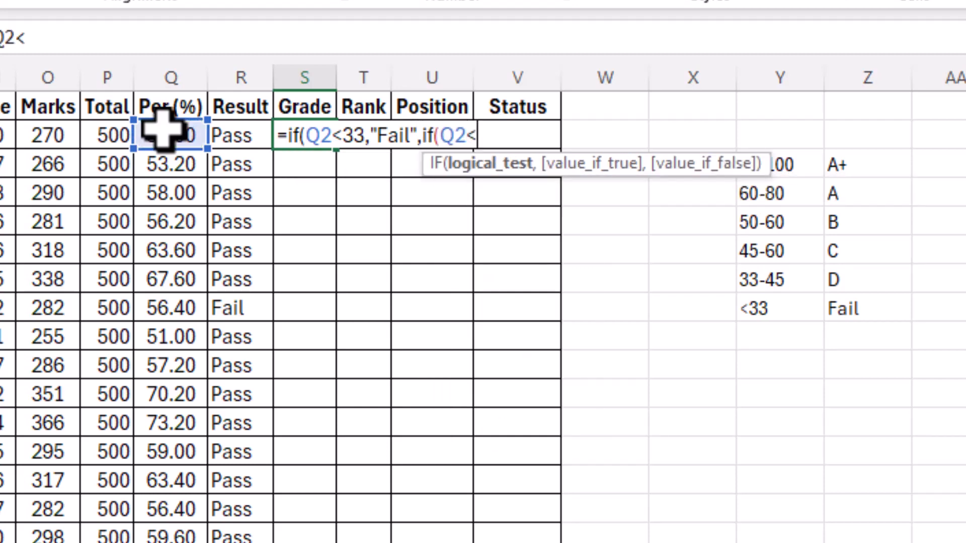
pyautogui.write('45')
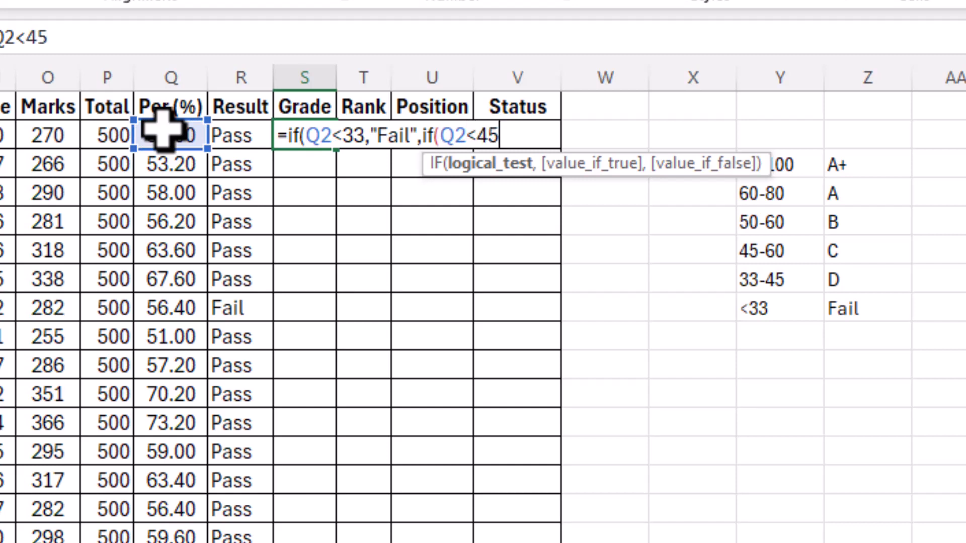
pyautogui.write(',"')
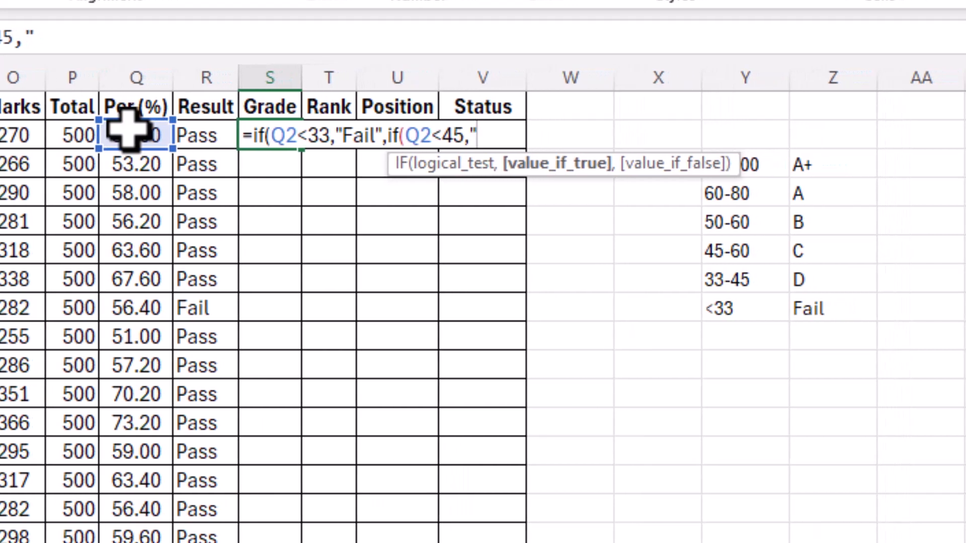
pyautogui.write('D"')
# - Nest a third IF in the Grade formula that returns "C" when Q2<60, leading into another IF
pyautogui.write(',if(')
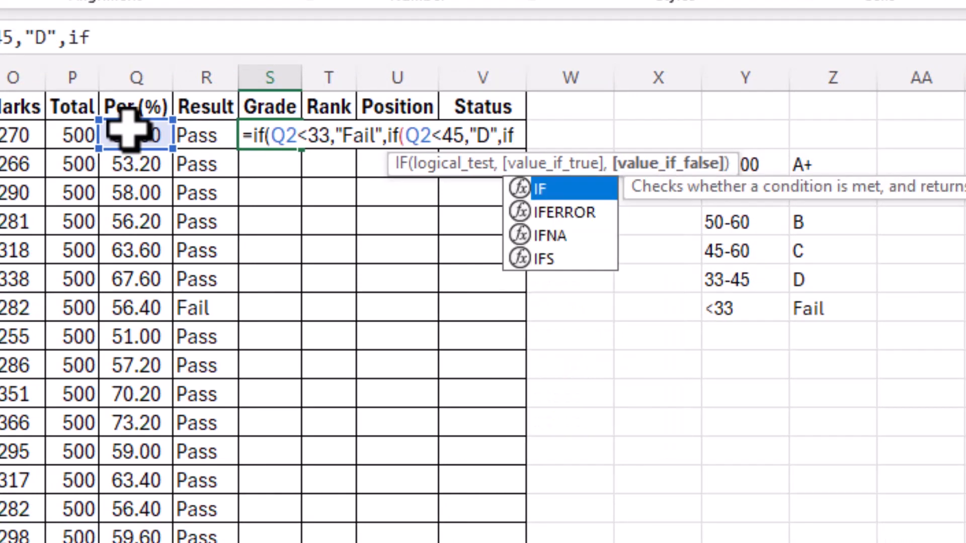
pyautogui.click(128, 135)
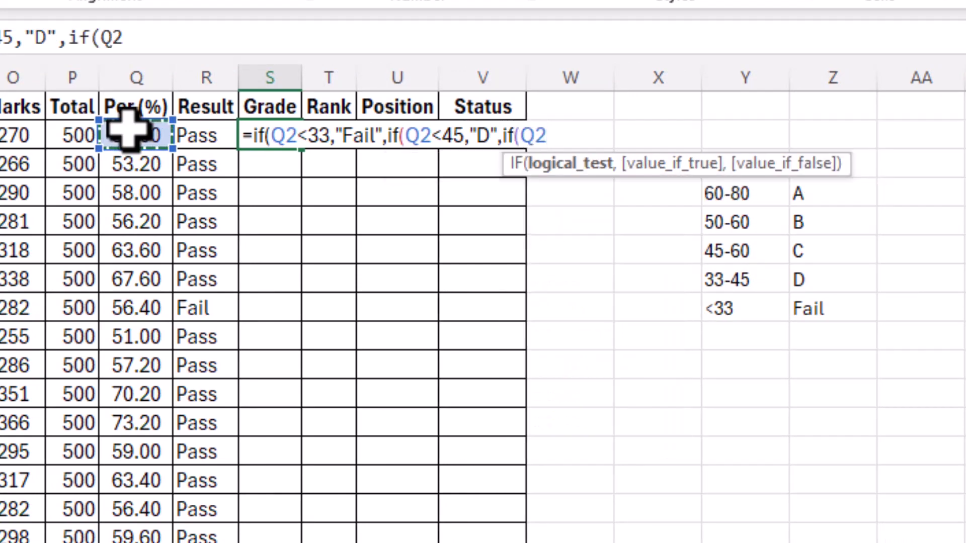
pyautogui.write('<')
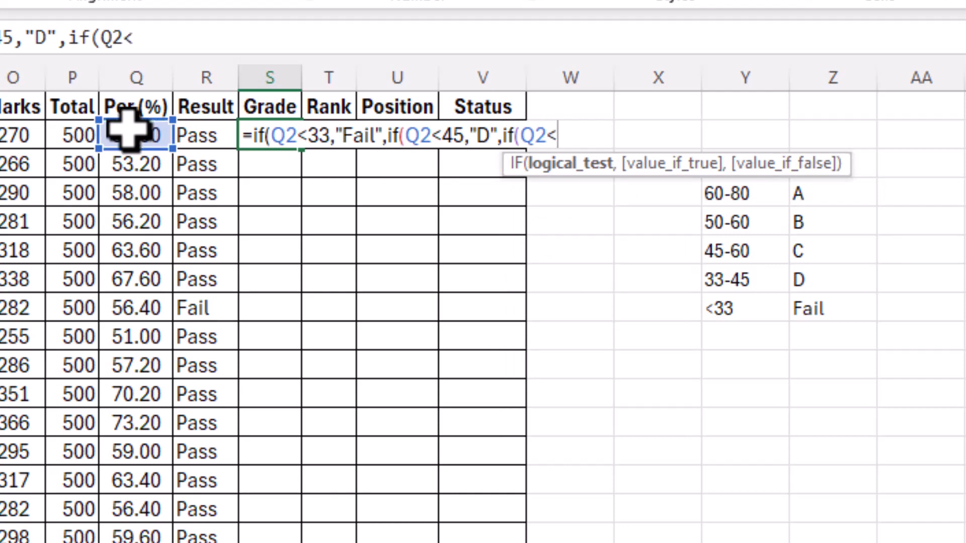
pyautogui.write('60,"')
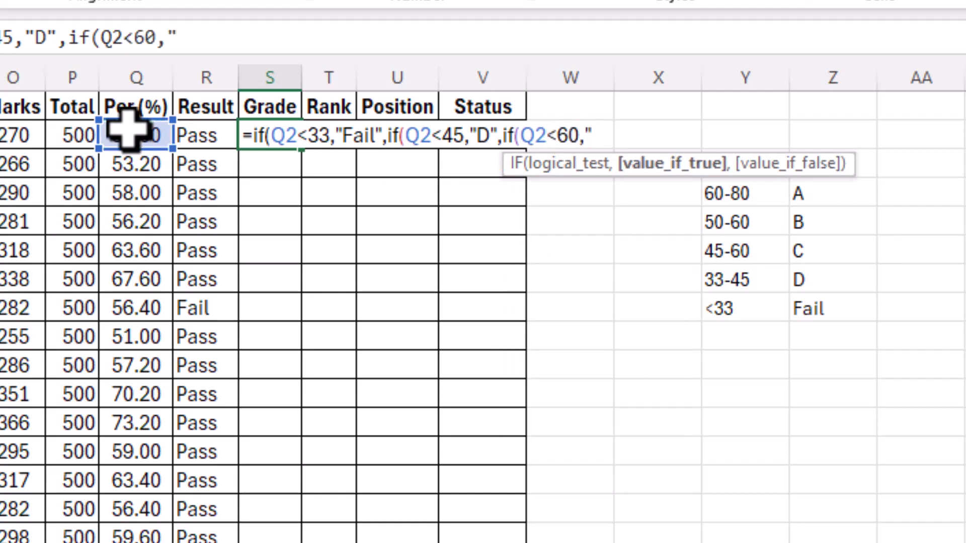
pyautogui.write('C",if')
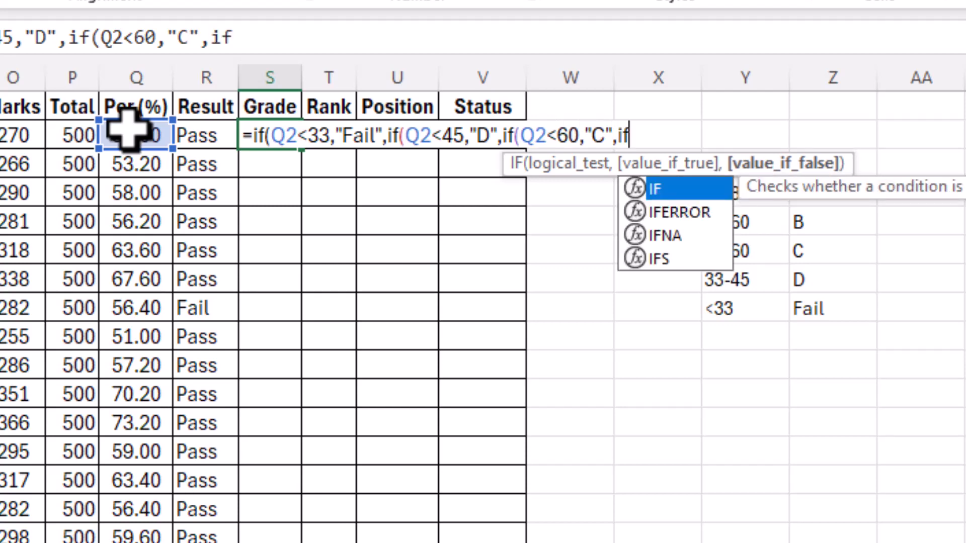
# - Enter the logical test Q2<60 for the fourth IF in the Grade formula
pyautogui.write('(')
pyautogui.click(129, 129)
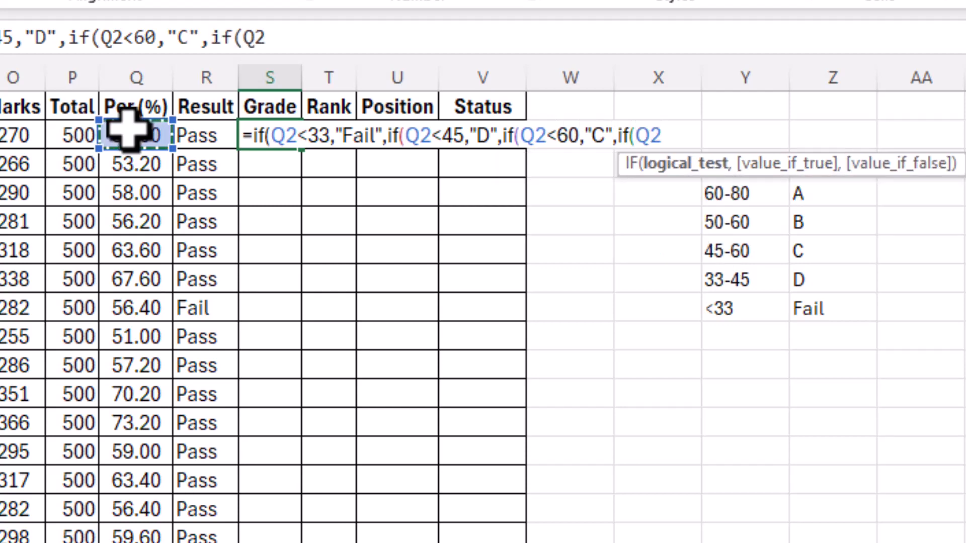
pyautogui.write('<')
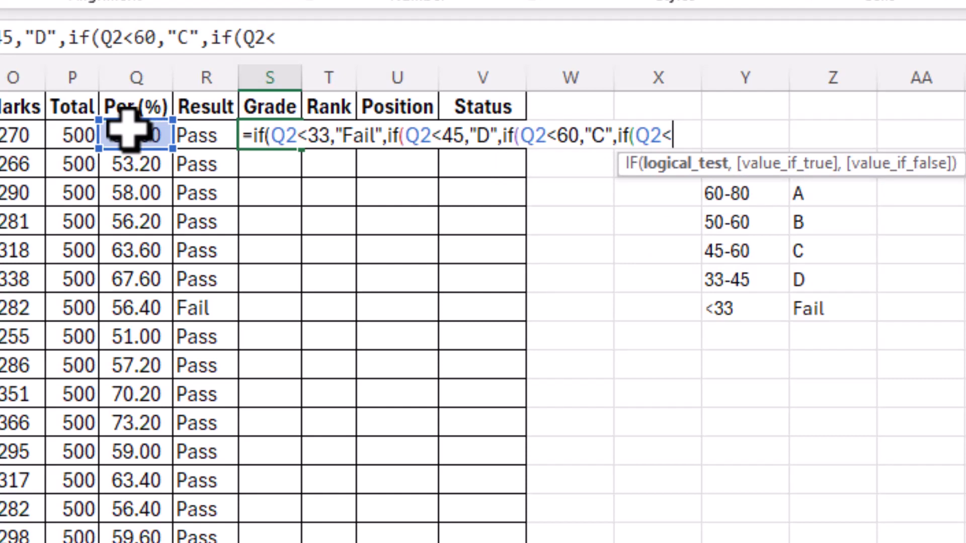
pyautogui.write('60')
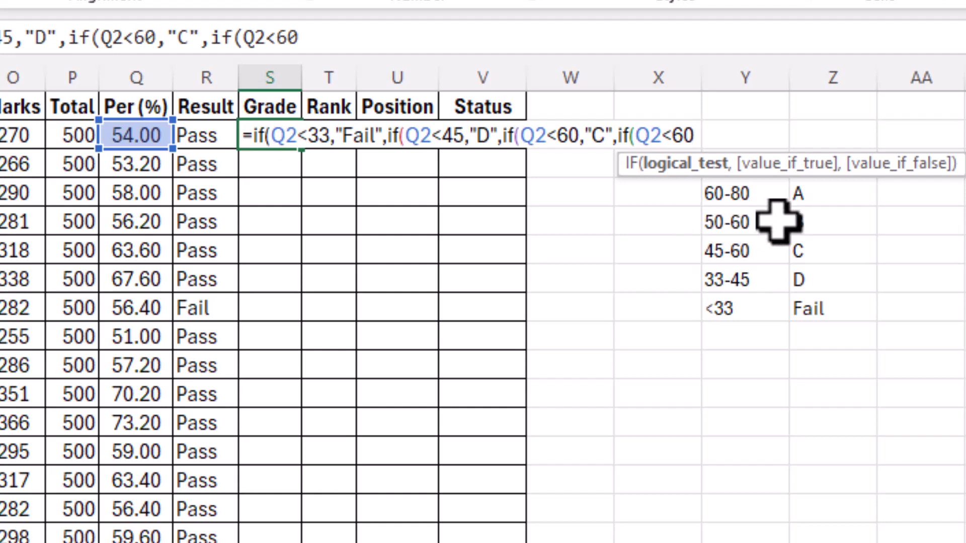
# - Change the limit in the fourth IF's test to 80
pyautogui.press('BackSpace')
pyautogui.press('BackSpace')
pyautogui.write('80')
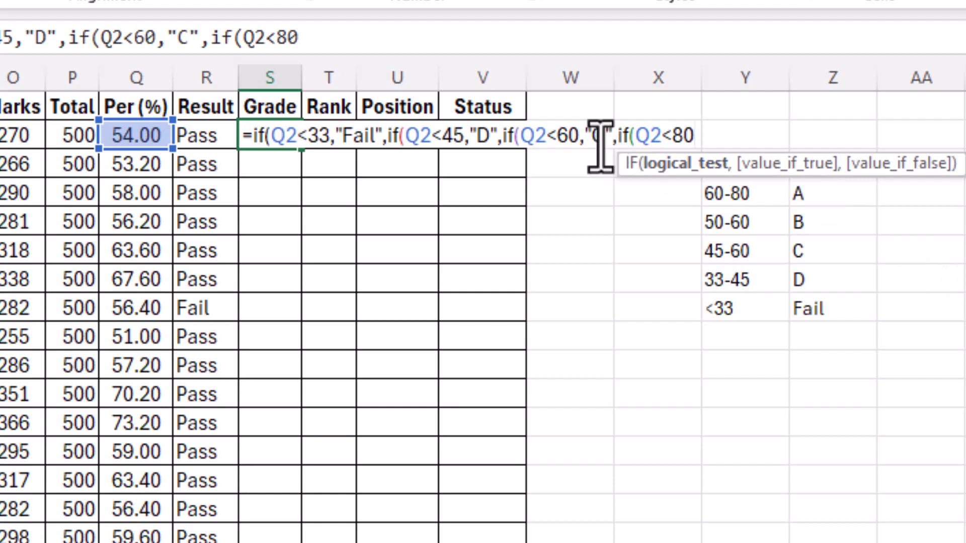
# - Correct the Grade formula's limits to Q2<50 for the "C" grade and Q2<60 in the fourth IF
pyautogui.click(569, 135)
pyautogui.press('BackSpace')
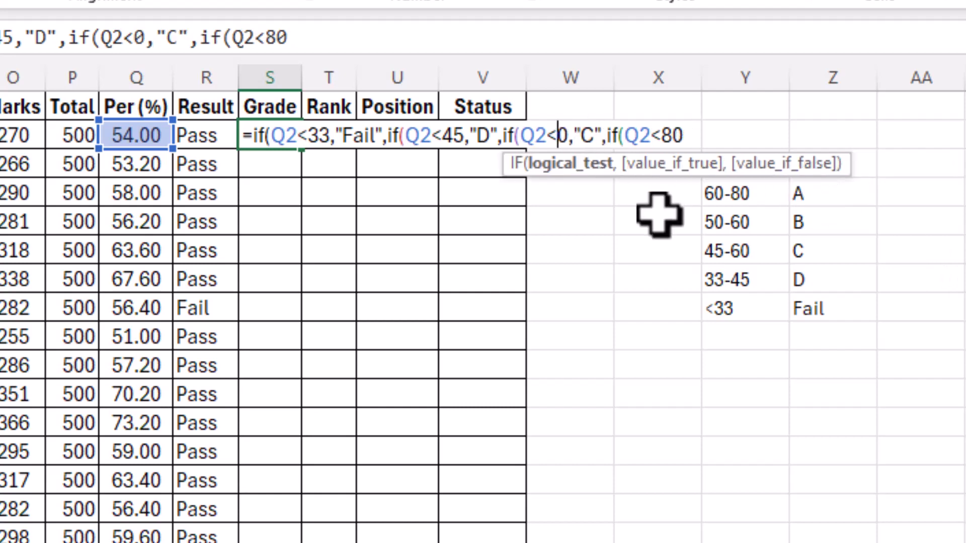
pyautogui.write('5')
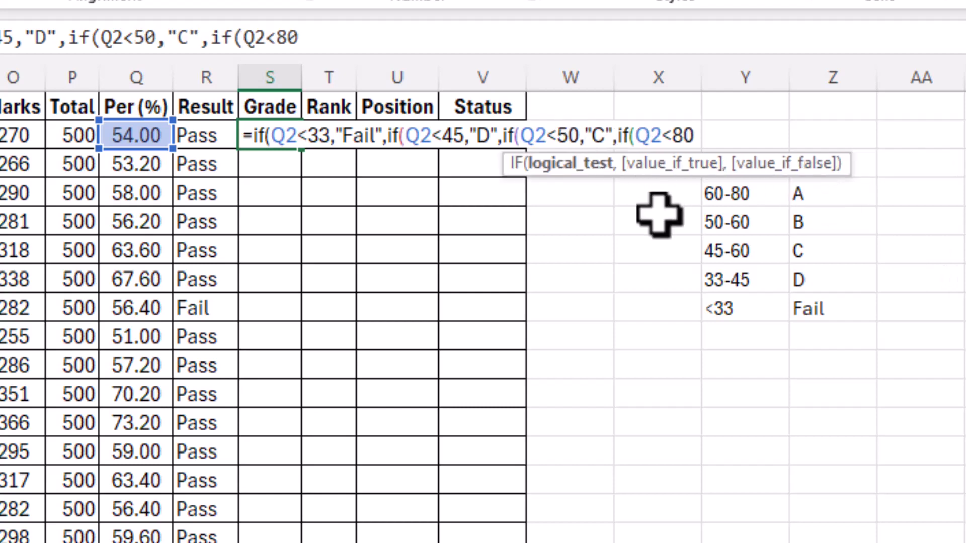
pyautogui.click(686, 135)
pyautogui.press('BackSpace')
pyautogui.write('60')
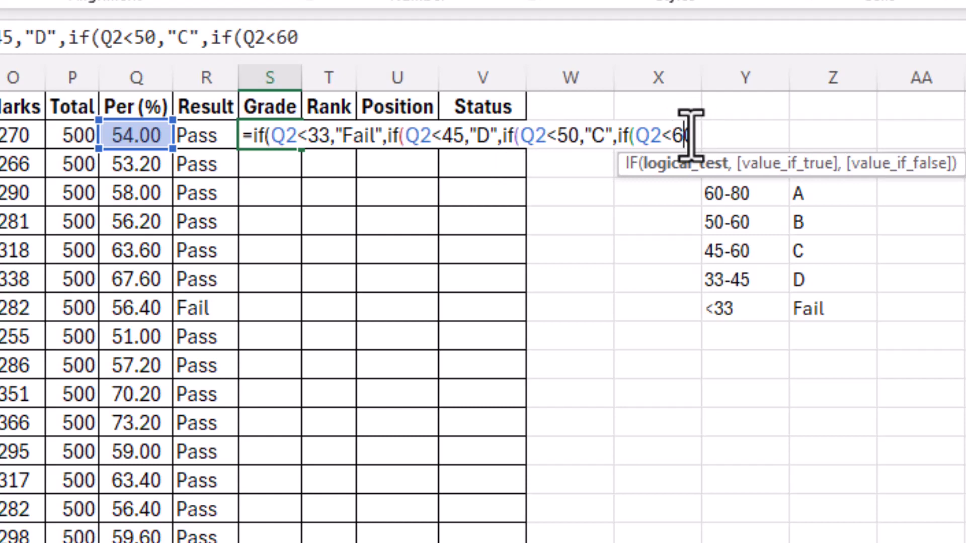
# - Make the fourth IF in the Grade formula return "B" and nest a fifth IF as its false value
pyautogui.write(',')
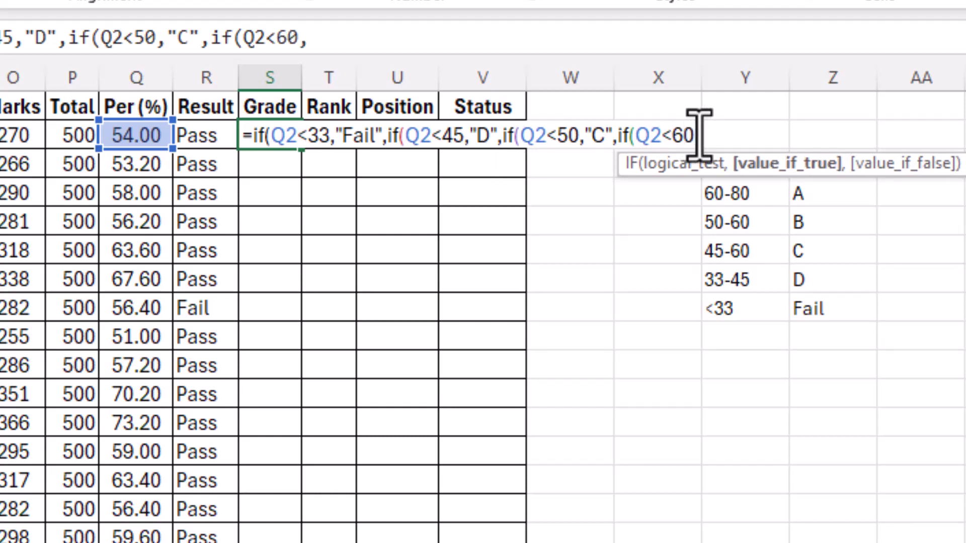
pyautogui.write('"B",')
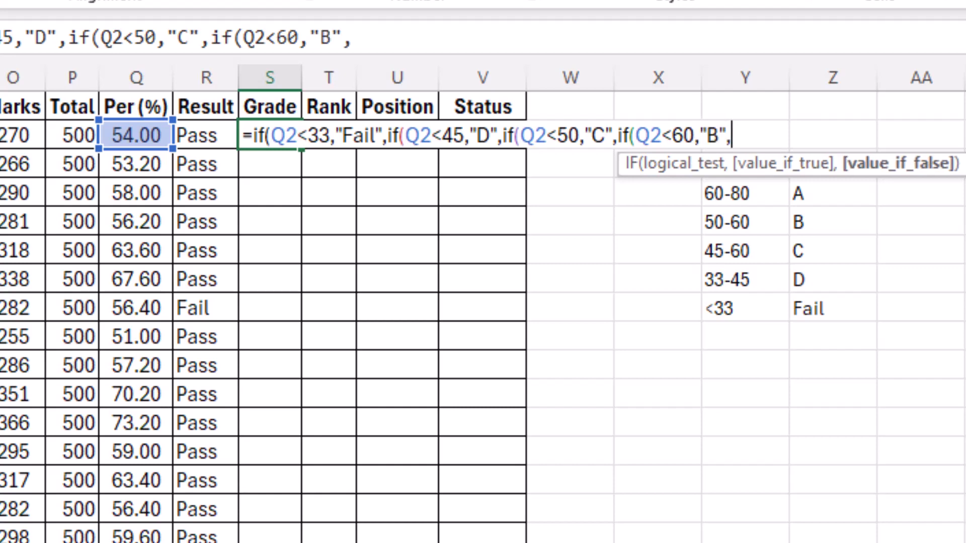
pyautogui.write('if(')
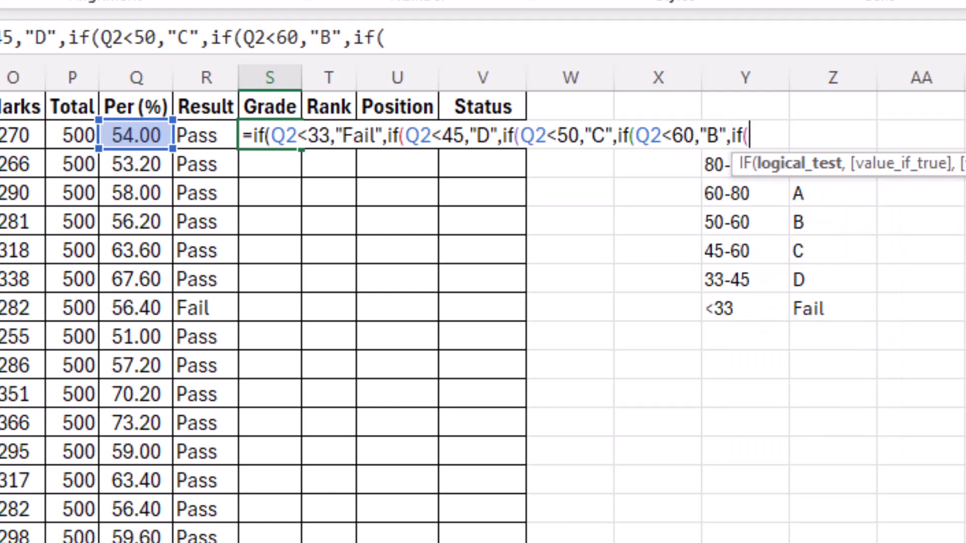
# - Give the fifth IF the test Q2<70, returning "A" if true and "A+" otherwise, and add three closing brackets
pyautogui.click(129, 132)
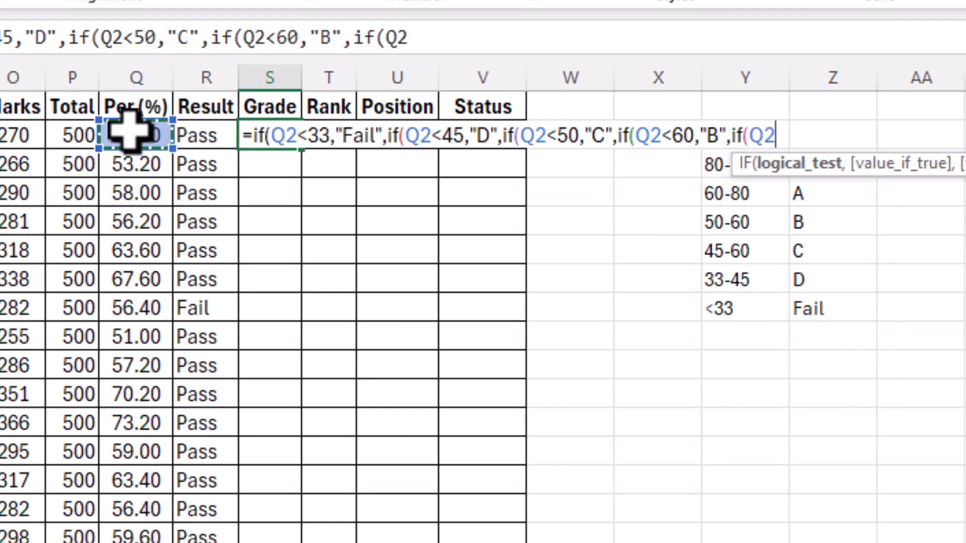
pyautogui.write('<')
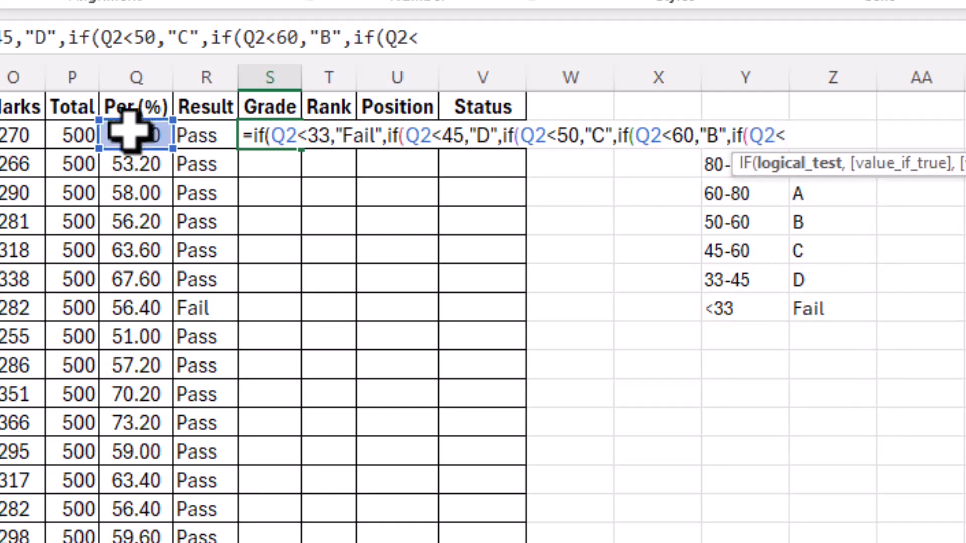
pyautogui.write('70,"A')
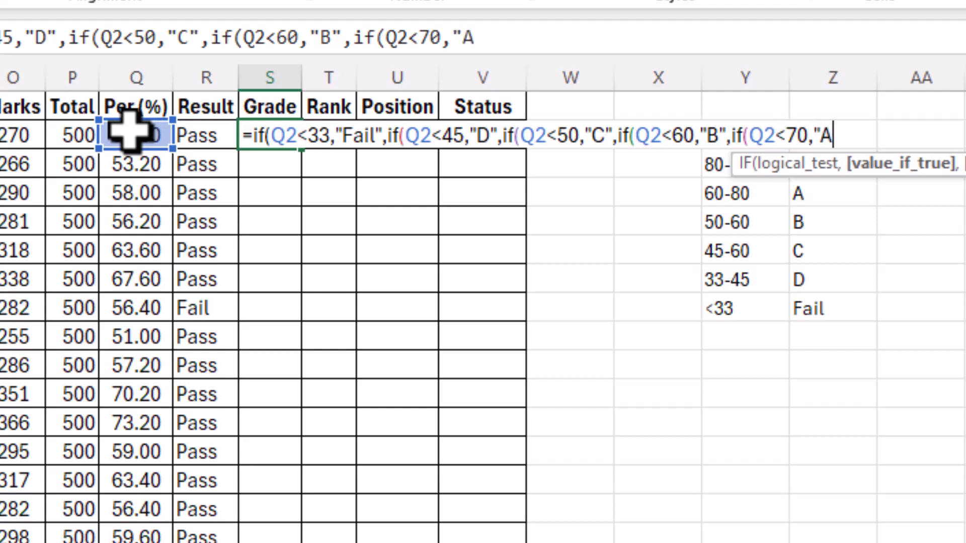
pyautogui.write('",')
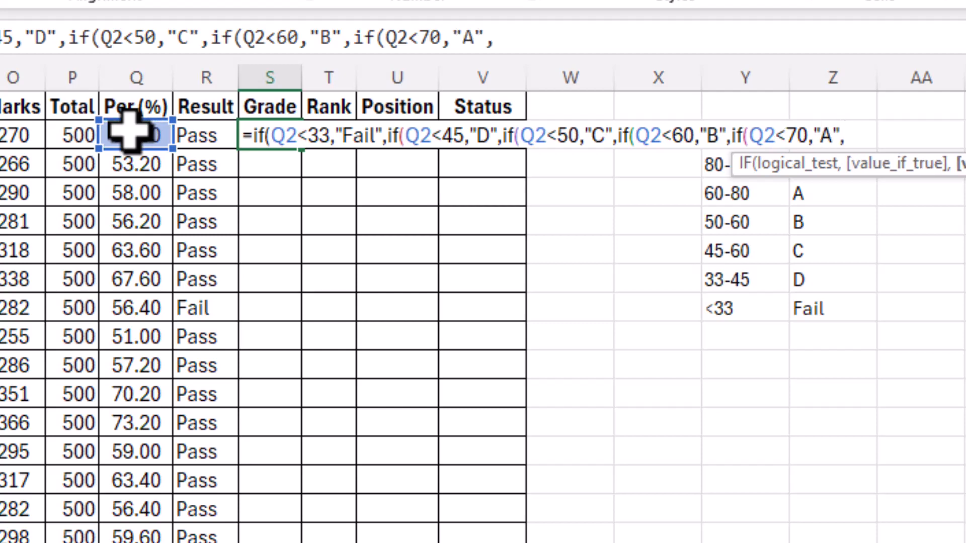
pyautogui.write('"A+')
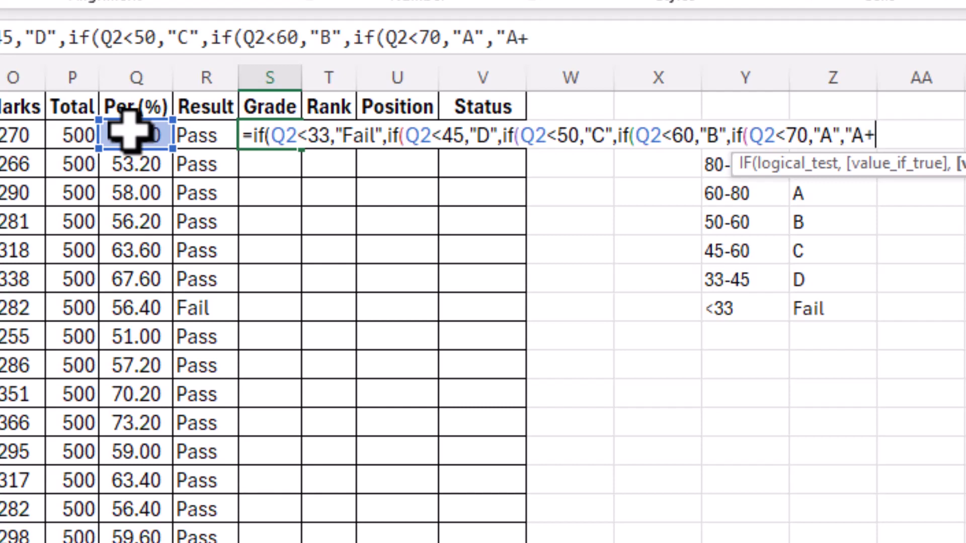
pyautogui.write('"')
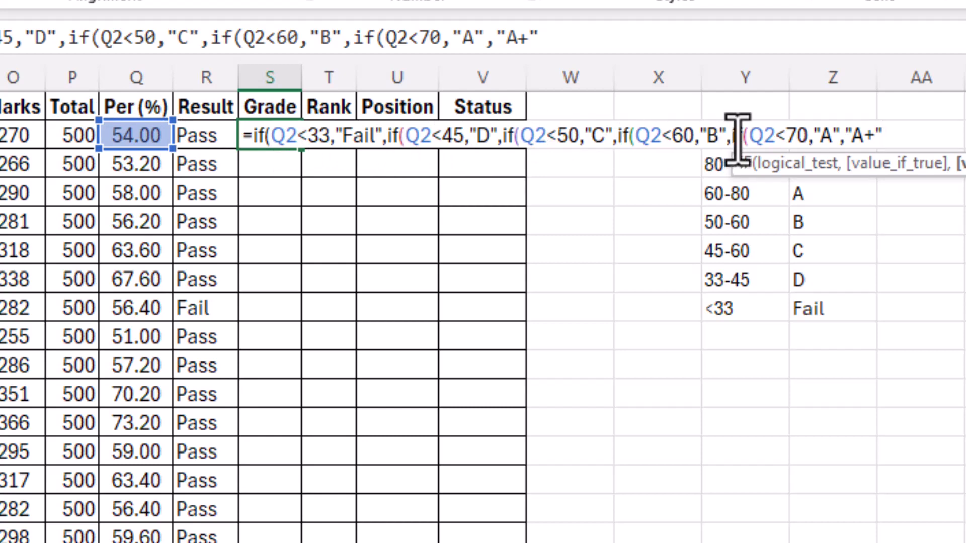
pyautogui.write(')))')
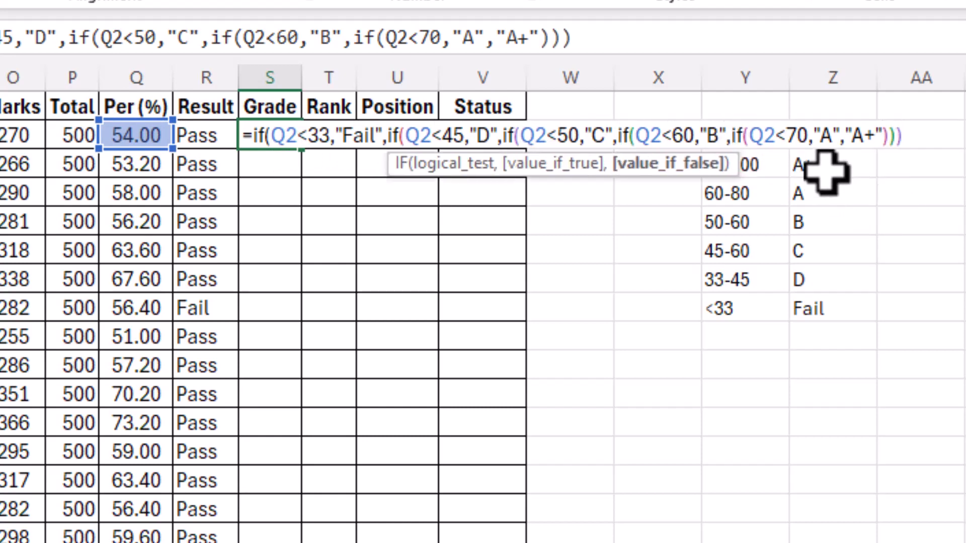
# - Change the limit in the fifth IF's test to 80 and commit the Grade formula, accepting the suggested bracket correction
pyautogui.click(799, 135)
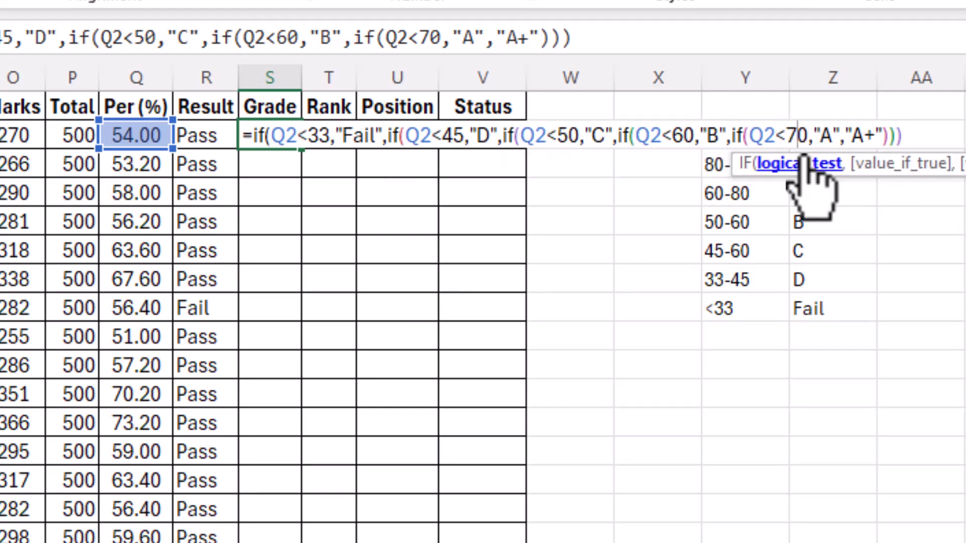
pyautogui.press('BackSpace')
pyautogui.write('8')
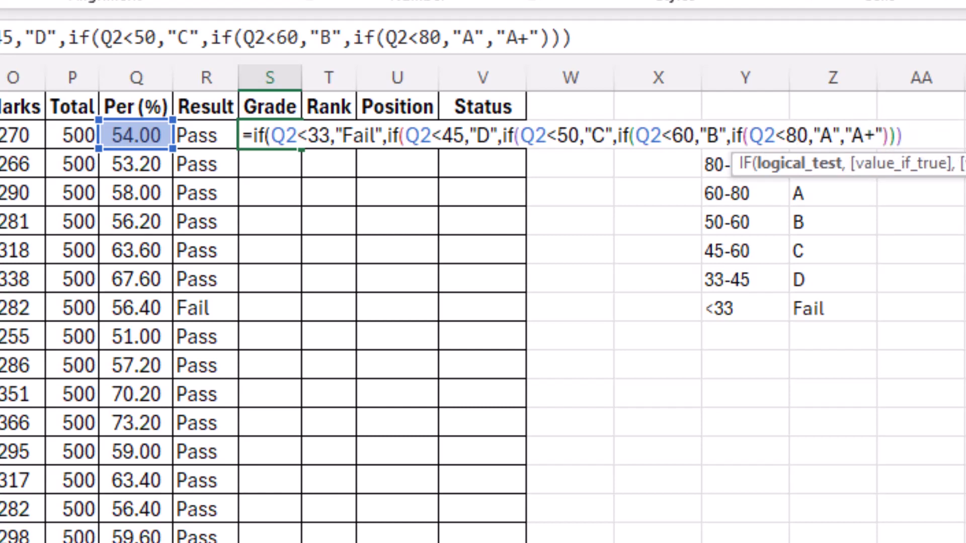
pyautogui.press('Return')
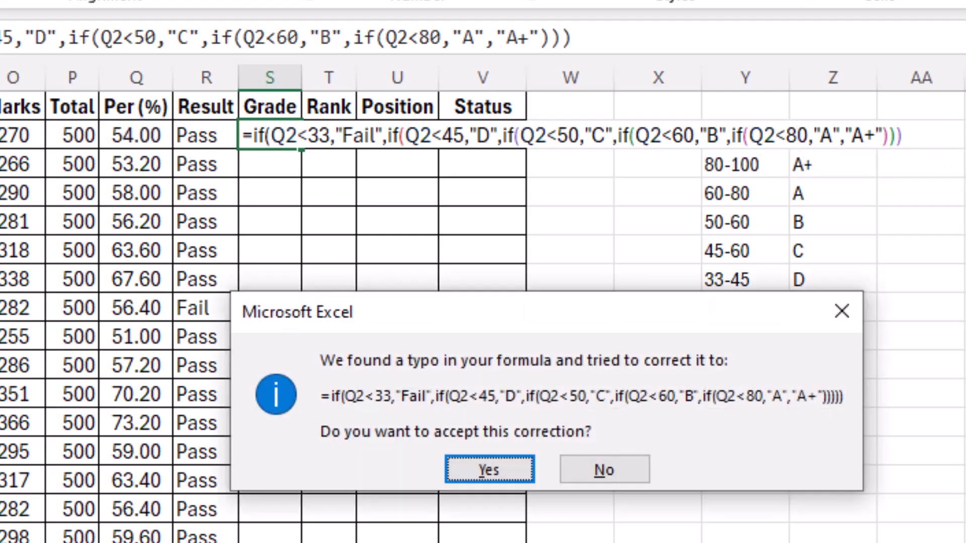
pyautogui.press('Return')
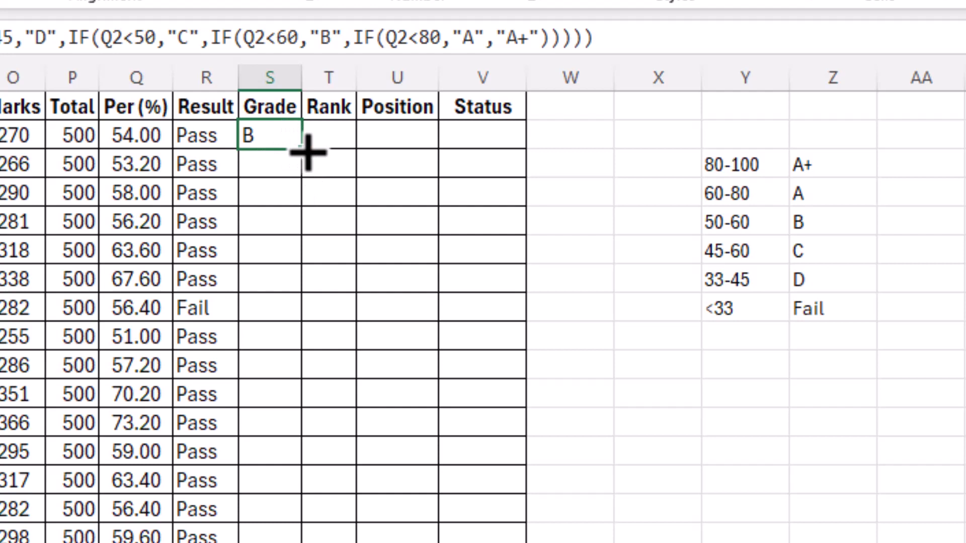
# - Fill the Grade formula from S2 down the column and check the copied formulas in S3 and S6
pyautogui.doubleClick(302, 149)
pyautogui.click(275, 165)
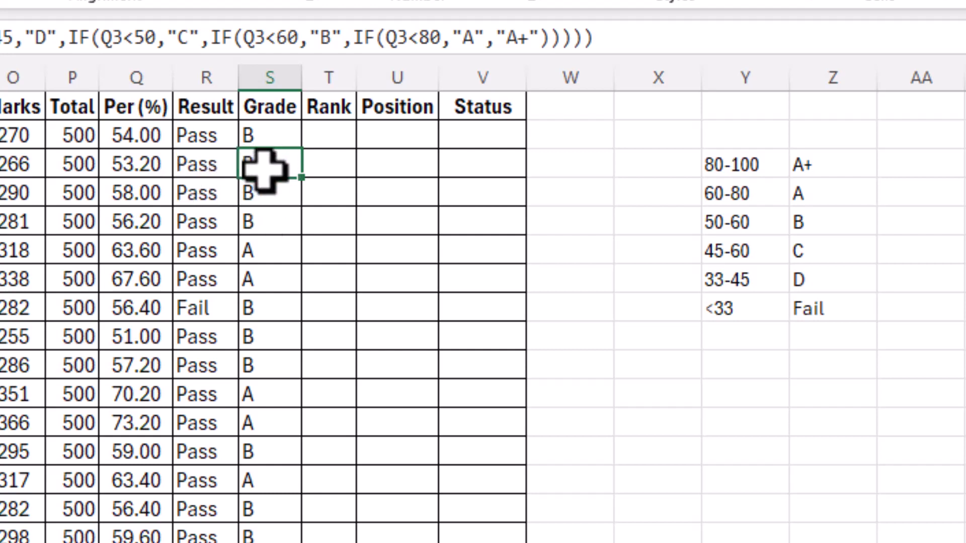
pyautogui.click(271, 247)
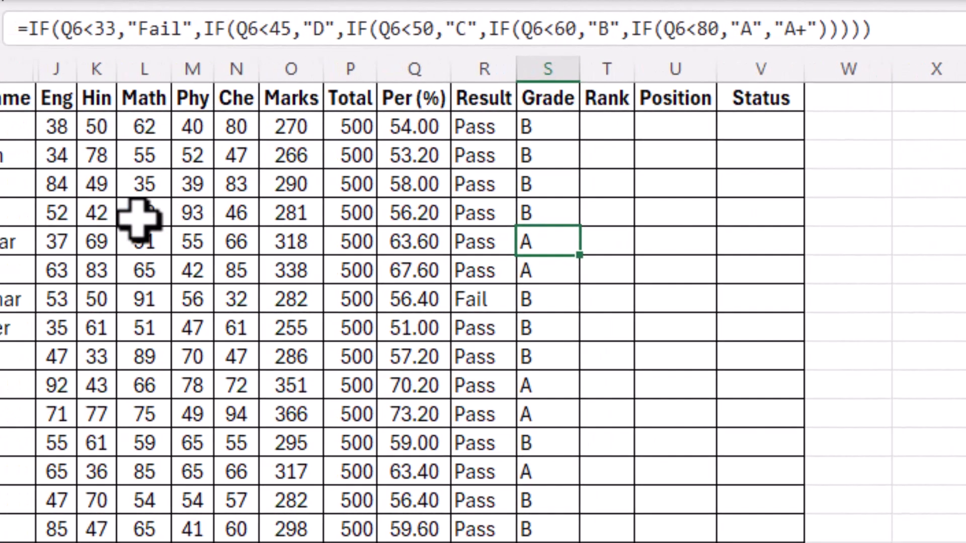
# - Set the marks in row 5 to 89 for Math, 97 for Hin and 88 for Eng
pyautogui.click(144, 212)
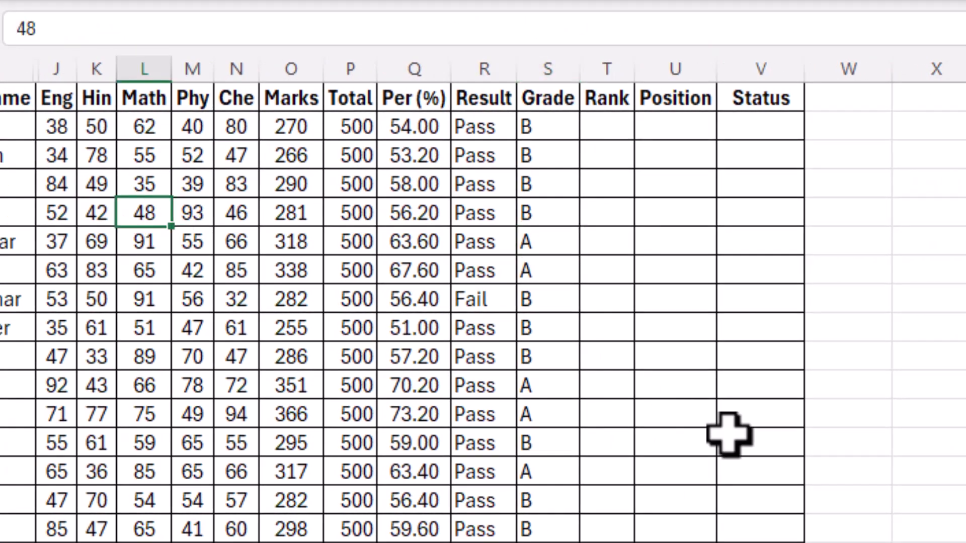
pyautogui.write('89')
pyautogui.press('Left')
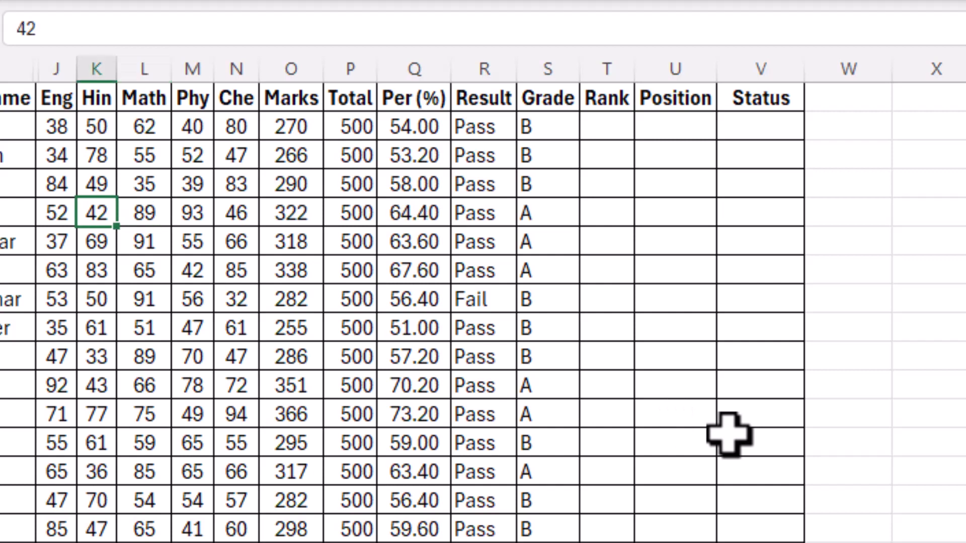
pyautogui.write('97')
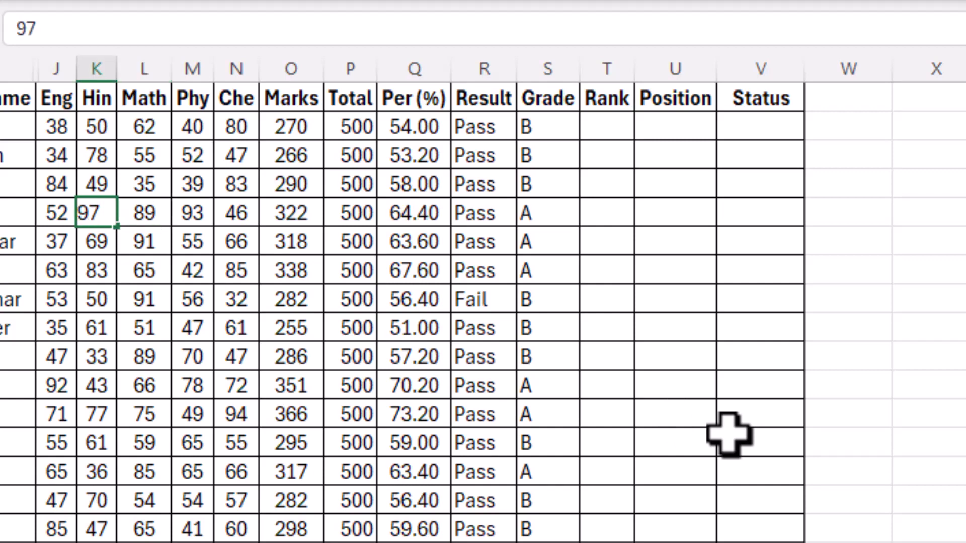
pyautogui.press('Right')
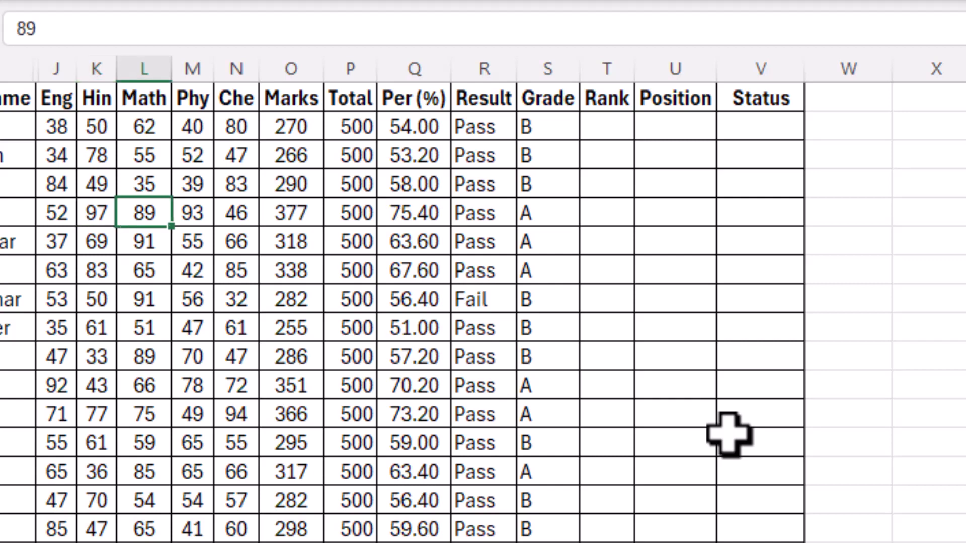
pyautogui.press('Left')
pyautogui.press('Left')
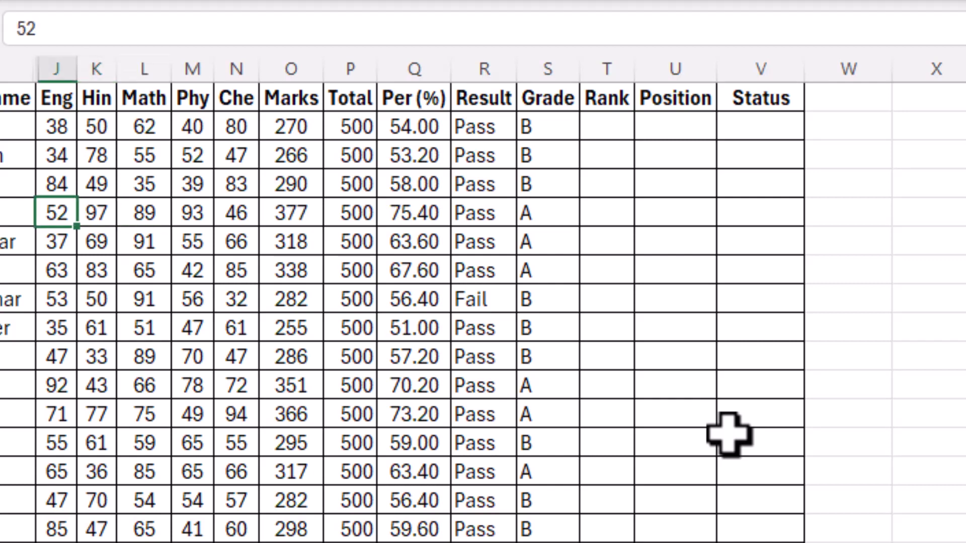
pyautogui.write('88')
pyautogui.hotkey('ctrl', 'Return')
# - Examine the recalculated Marks, Per (%), Result and Grade in row 5 and compare the grades in the rows below
pyautogui.press('Right')
pyautogui.press('Right')
pyautogui.press('Right')
pyautogui.press('Right')
pyautogui.press('Right')
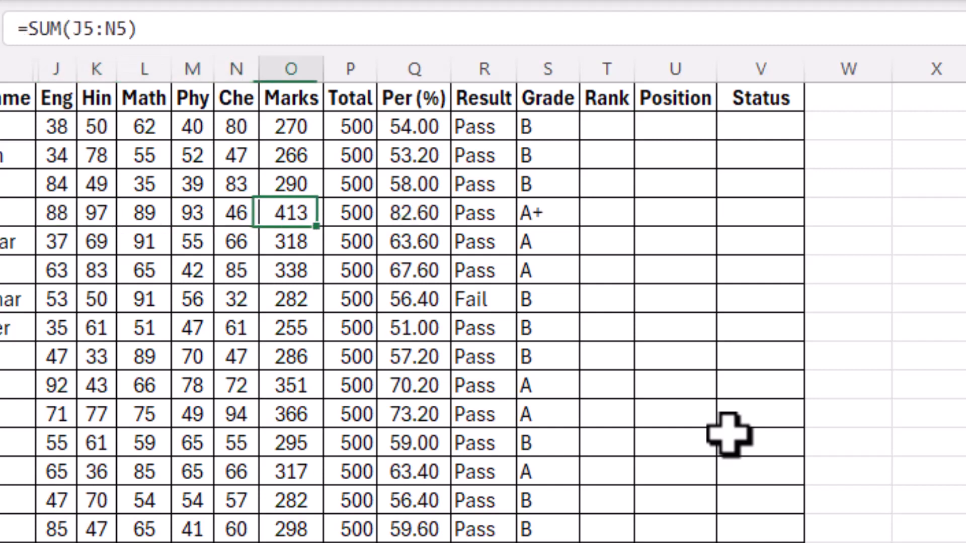
pyautogui.press('Right')
pyautogui.press('Right')
pyautogui.press('Right')
pyautogui.press('Right')
pyautogui.press('Down')
pyautogui.press('Down')
pyautogui.press('Down')
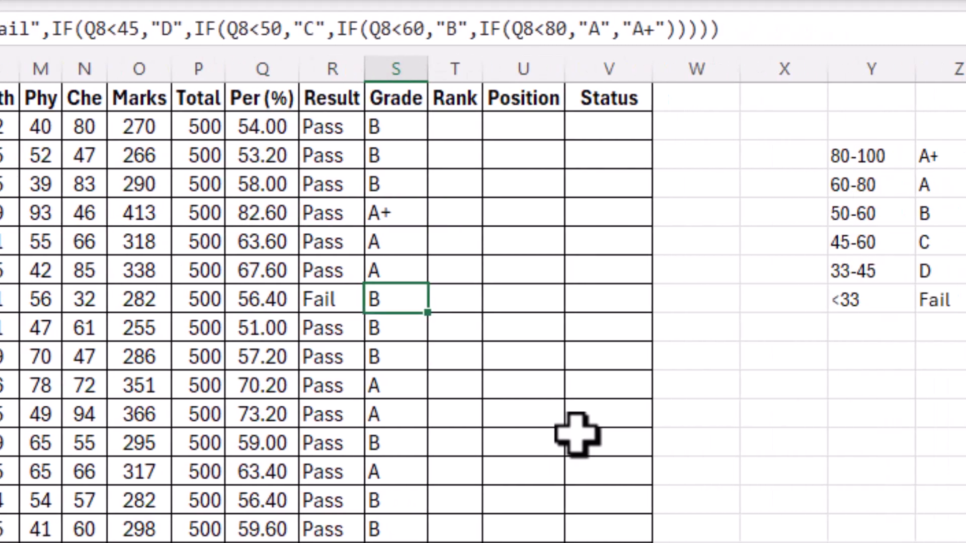
pyautogui.press('Up')
pyautogui.press('Up')
pyautogui.press('Up')
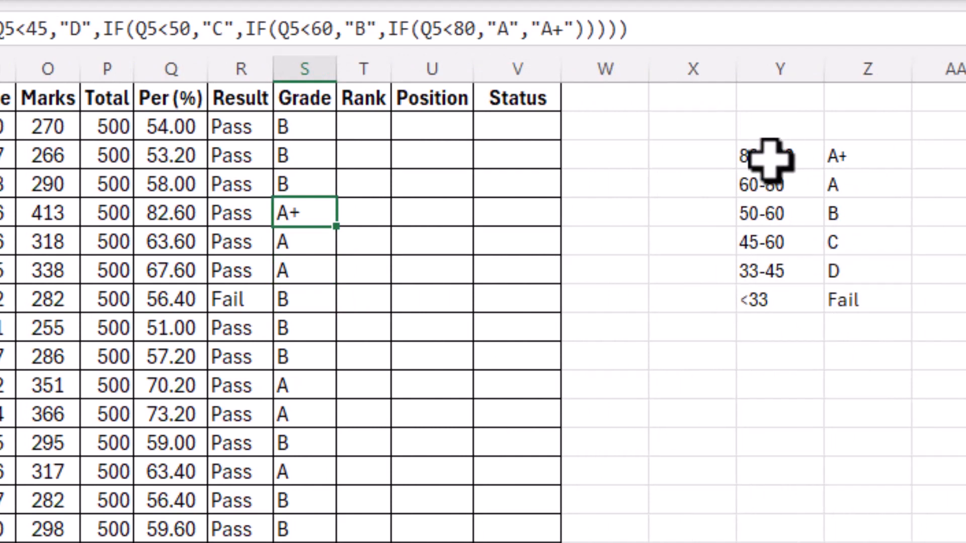
# - Replace the ranges in Y3:Y7 of the grade table with 90, 80, 70, 60 and 40
pyautogui.moveTo(769, 155); pyautogui.dragTo(769, 273)
pyautogui.click(803, 156)
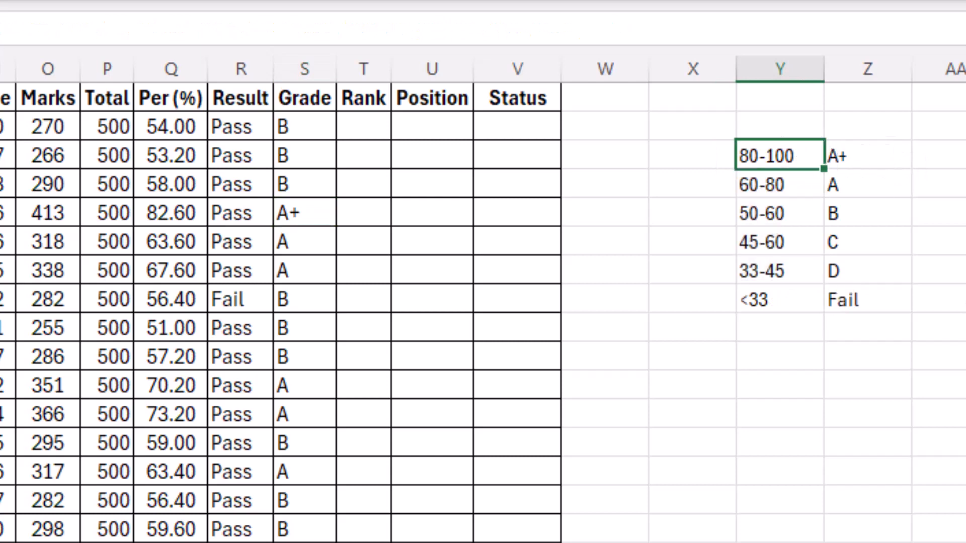
pyautogui.write('90')
pyautogui.press('Return')
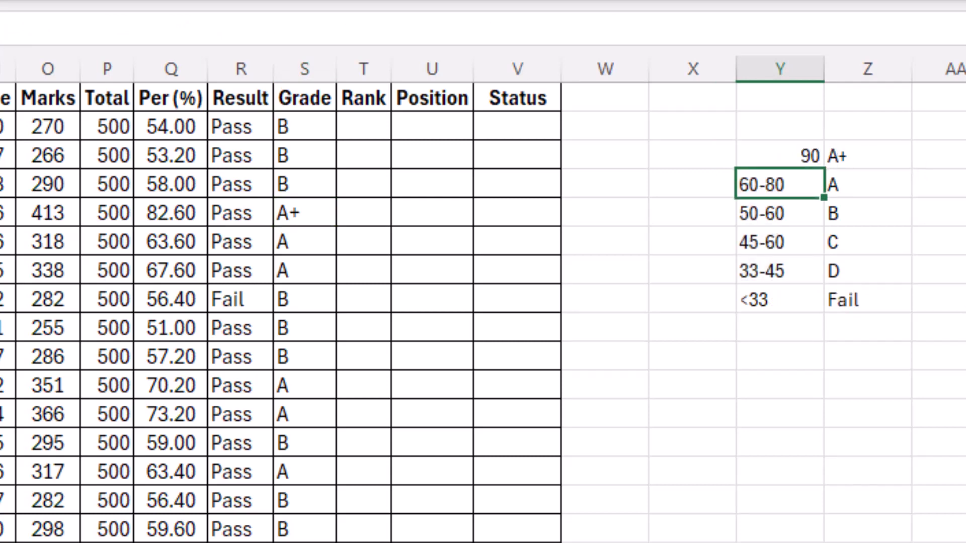
pyautogui.write('80')
pyautogui.press('Return')
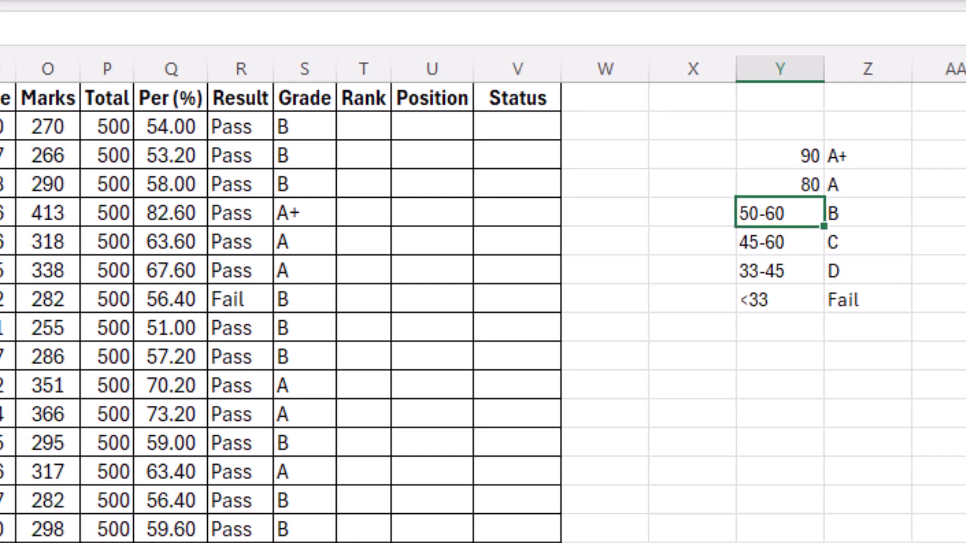
pyautogui.write('70')
pyautogui.press('Return')
pyautogui.write('60')
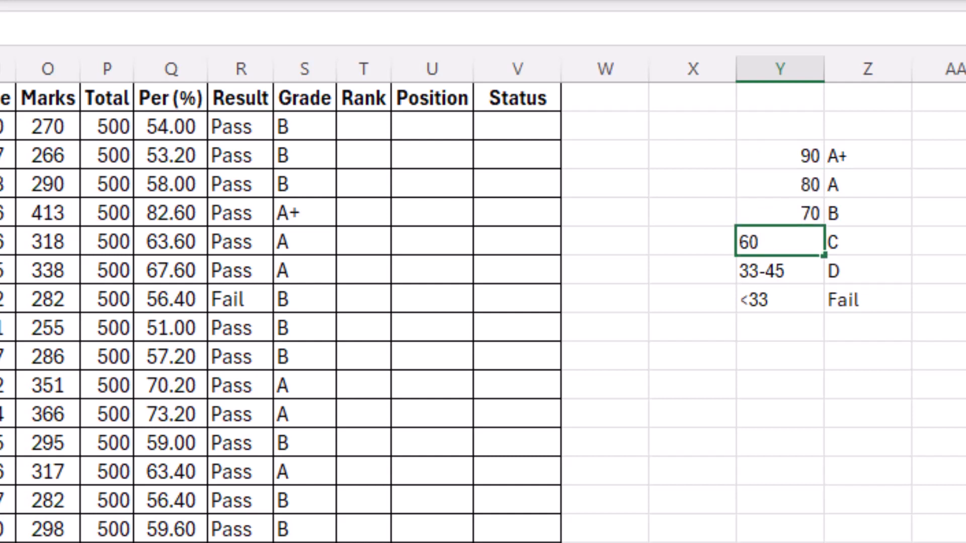
pyautogui.press('Return')
pyautogui.write('40')
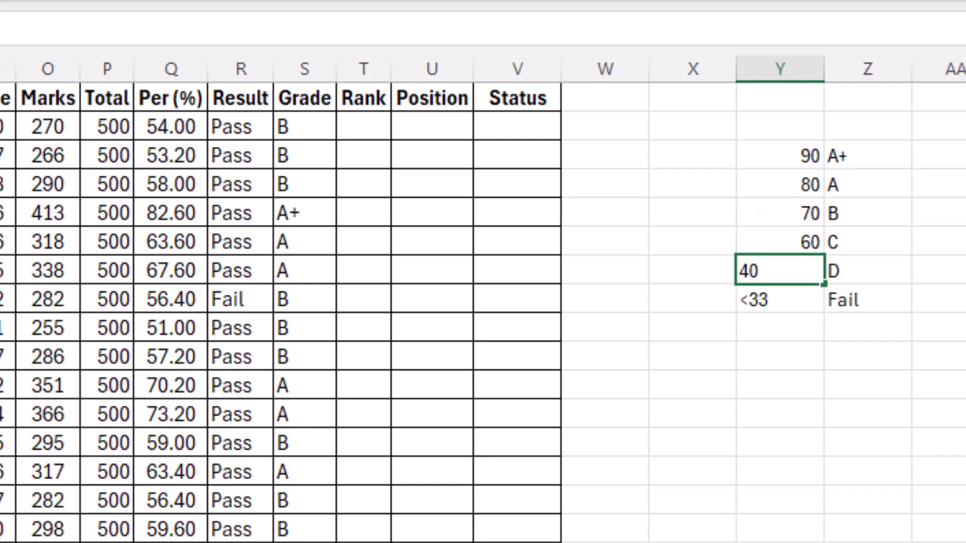
pyautogui.press('Return')
pyautogui.press('Return')
# - Set the A+ limit in cell Y3 of the grade table to 100
pyautogui.click(790, 156)
pyautogui.write('100')
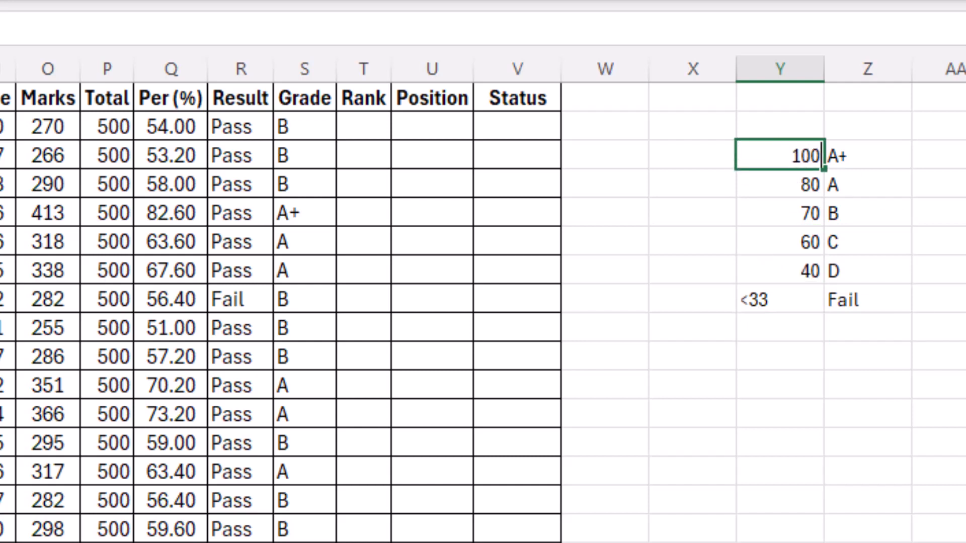
pyautogui.click(855, 154)
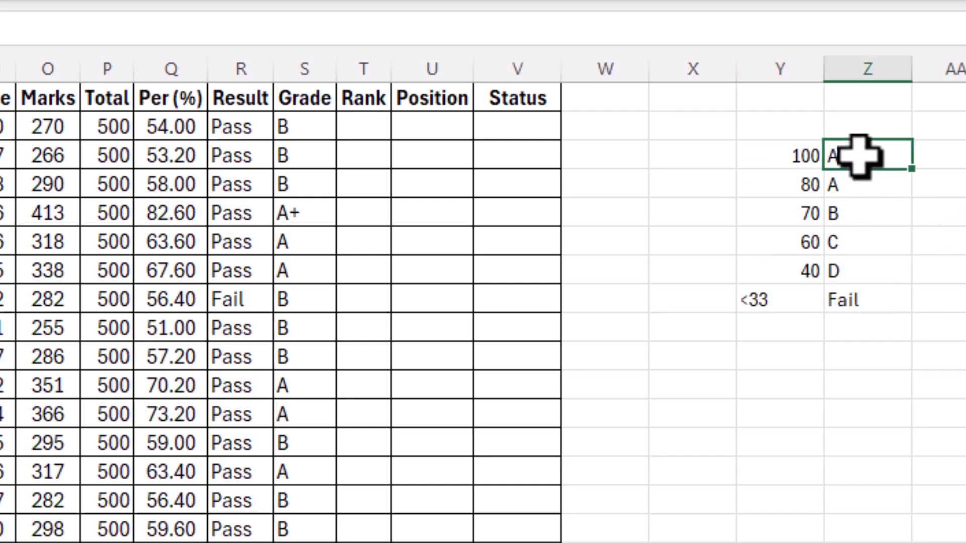
# - Set the grade table's limits to 60 for B, 40 for C, 33 for D and 0 for Fail
pyautogui.click(791, 213)
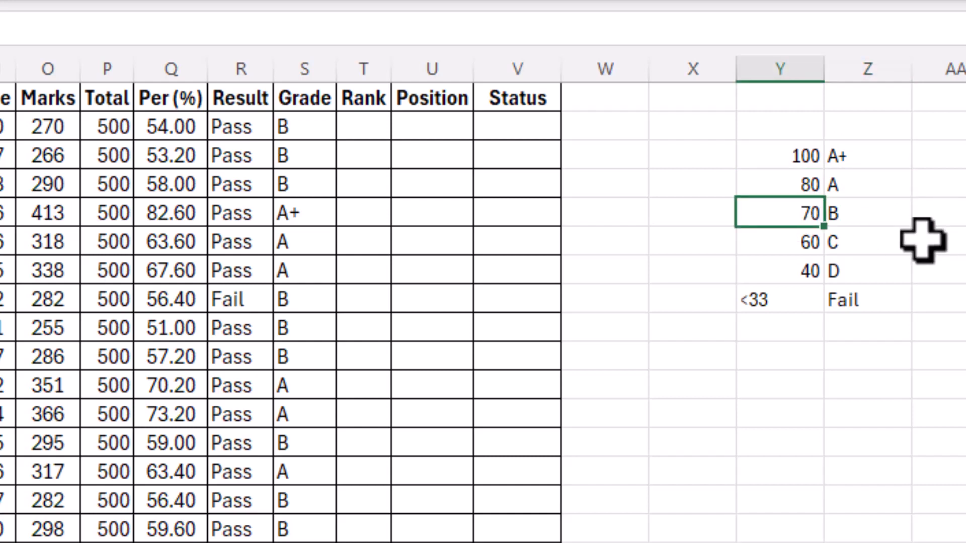
pyautogui.write('60')
pyautogui.press('Return')
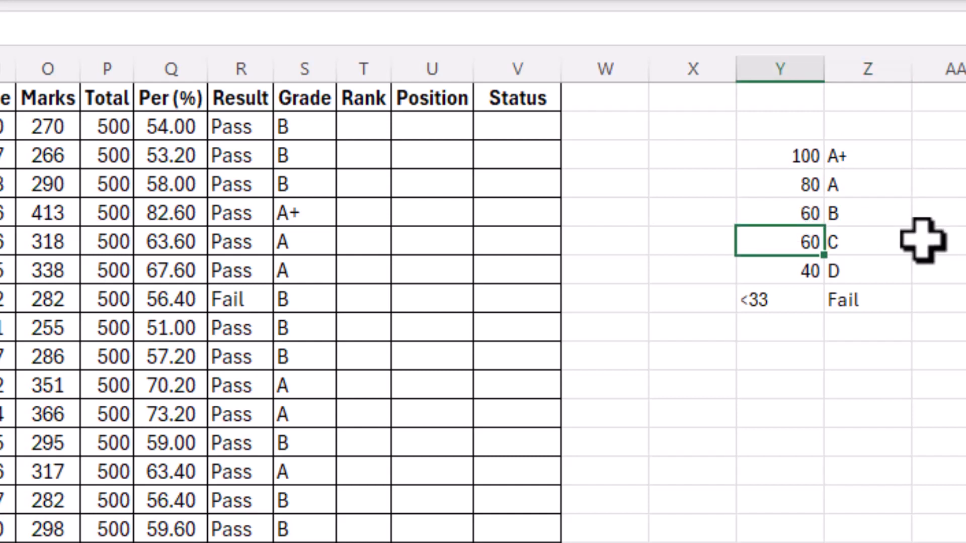
pyautogui.write('40')
pyautogui.press('Return')
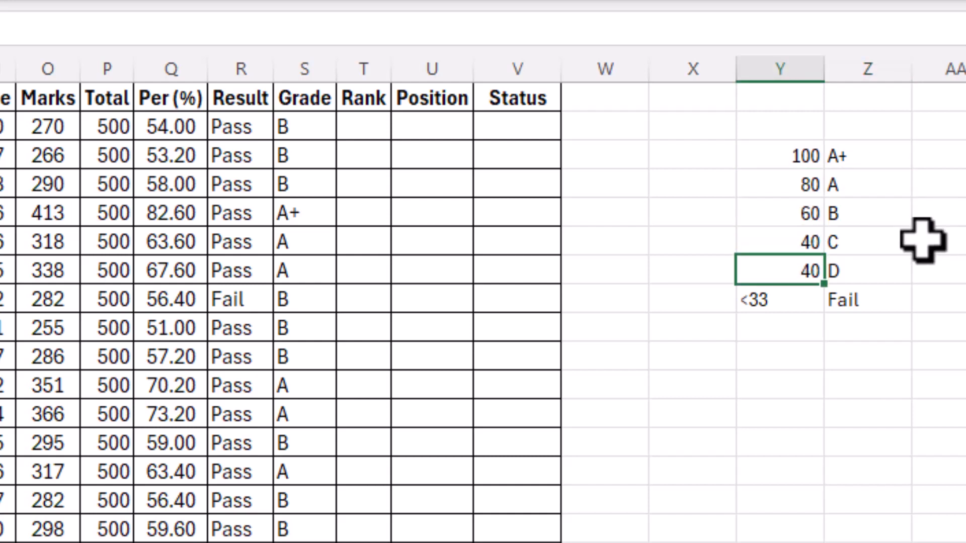
pyautogui.write('33')
pyautogui.press('Return')
pyautogui.write('0')
pyautogui.press('Return')
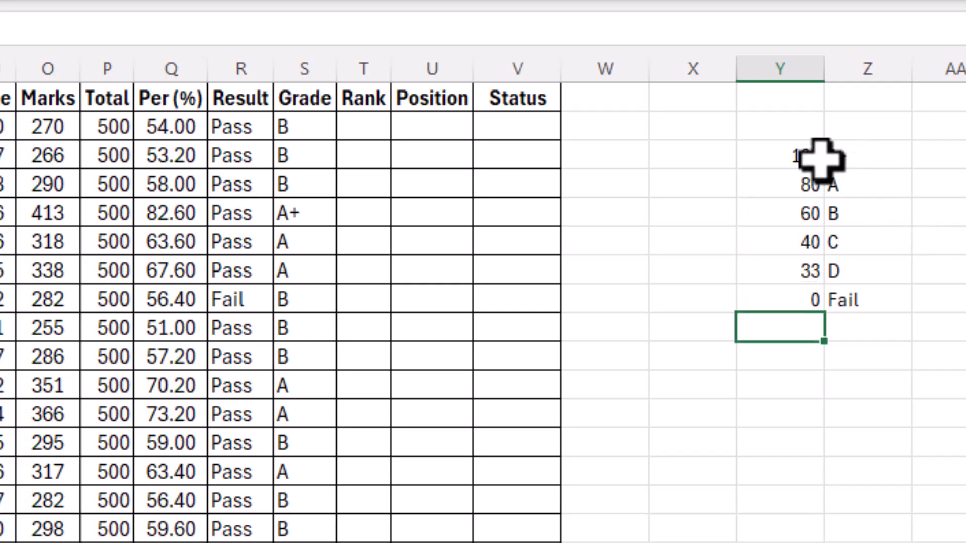
# - Center the limits and grades in Y3:Z8 of the grade table
pyautogui.moveTo(786, 159); pyautogui.dragTo(874, 291)
pyautogui.press('alt')
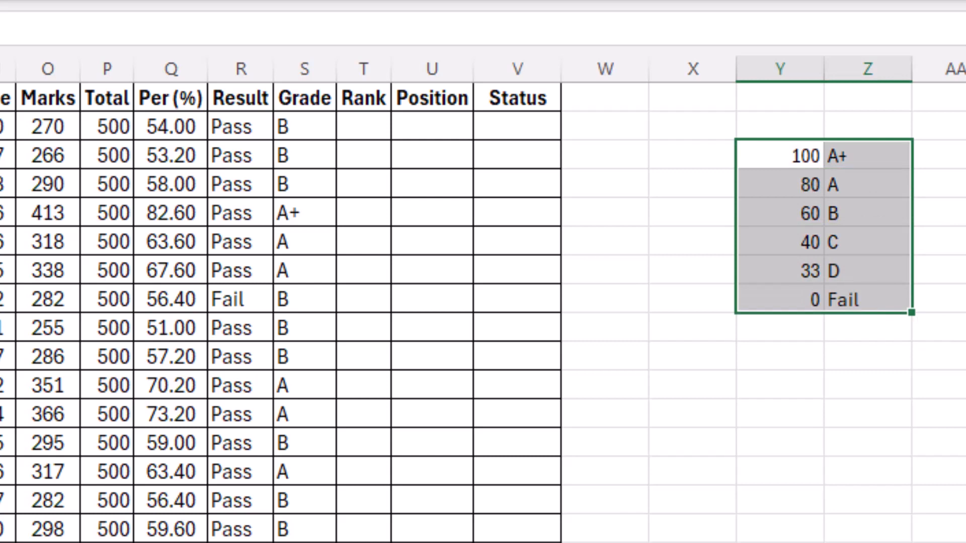
pyautogui.press('h')
pyautogui.press('a')
pyautogui.press('c')
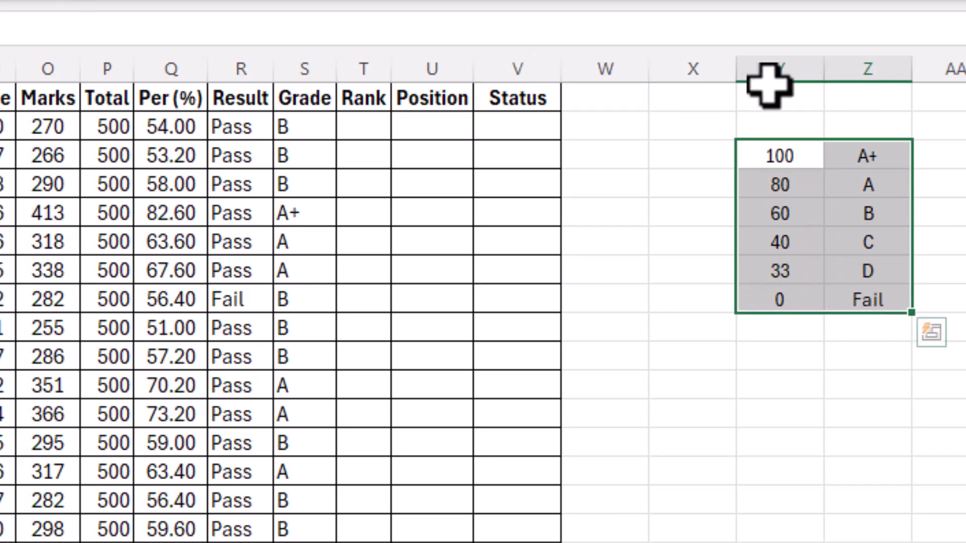
# - Add the headers "marks" in Y2 and "grade" in Z2 above the grade table
pyautogui.click(793, 124)
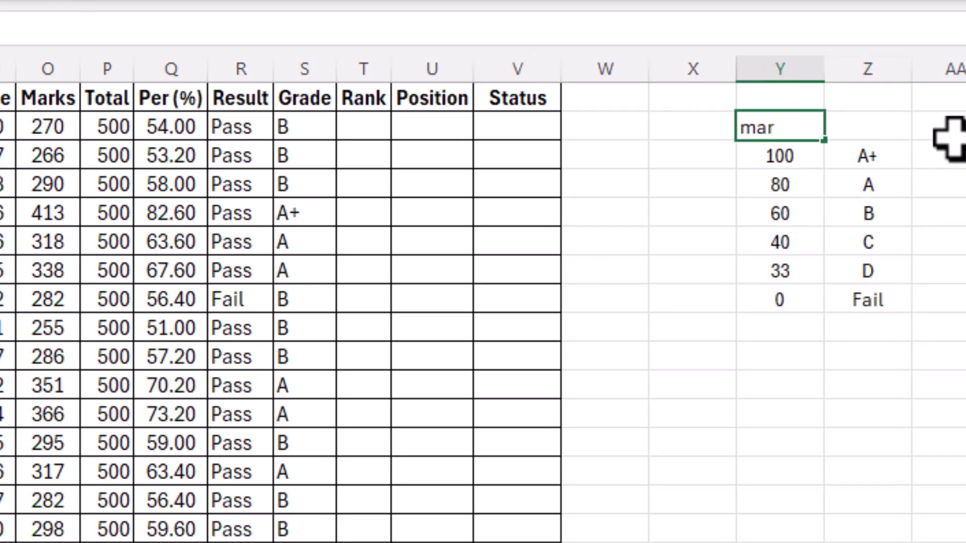
pyautogui.press('Tab')
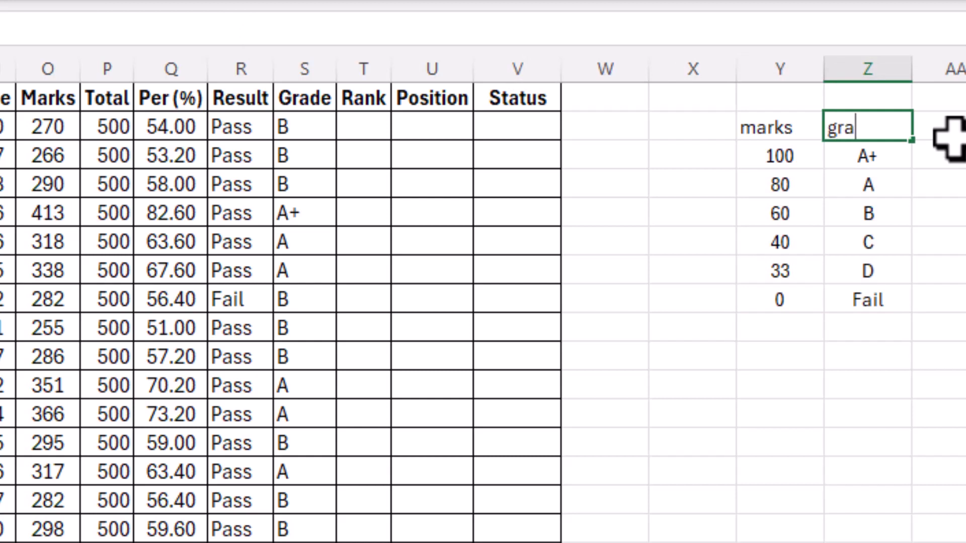
pyautogui.write('grade')
pyautogui.press('Return')
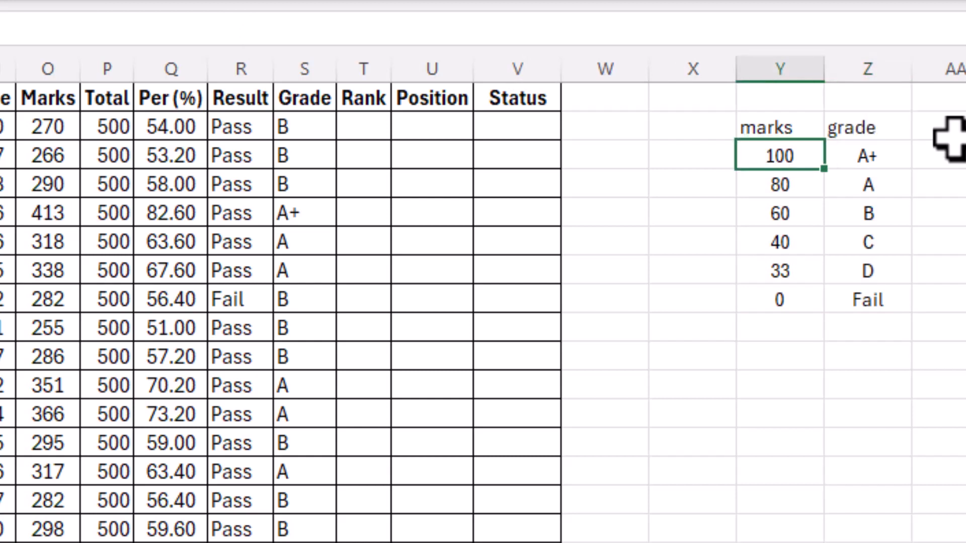
# - Start a LOOKUP formula in cell T2 with the percentage in Q2 as the lookup value
pyautogui.click(323, 125)
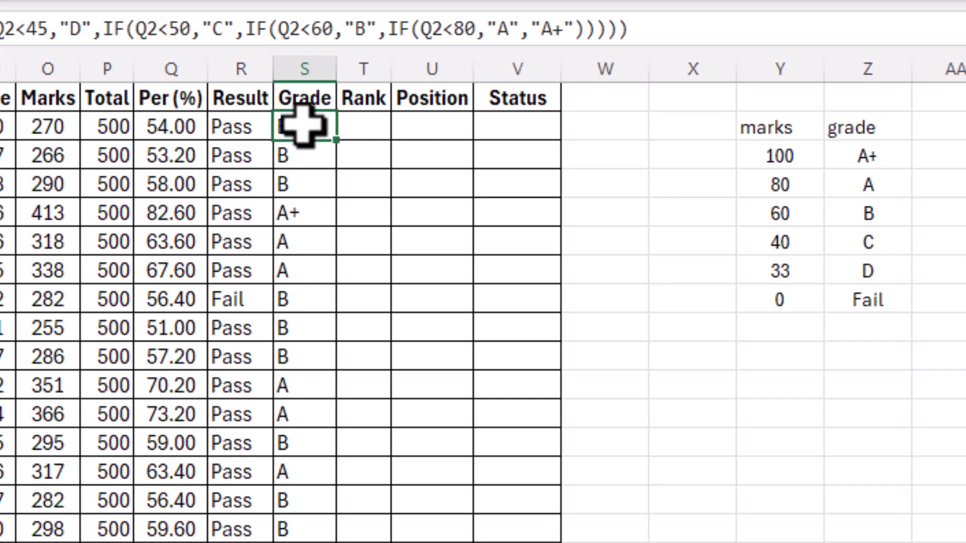
pyautogui.moveTo(312, 126); pyautogui.dragTo(319, 541)
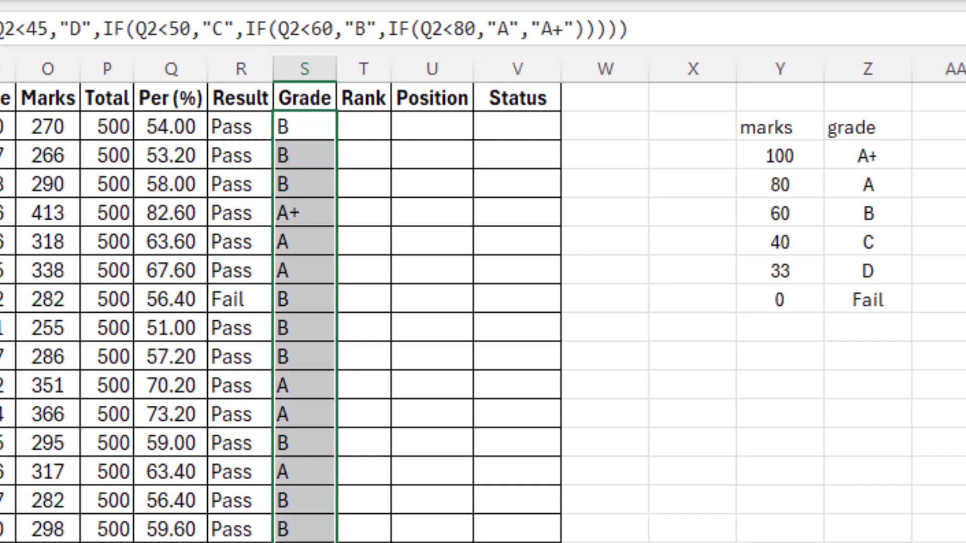
pyautogui.click(378, 121)
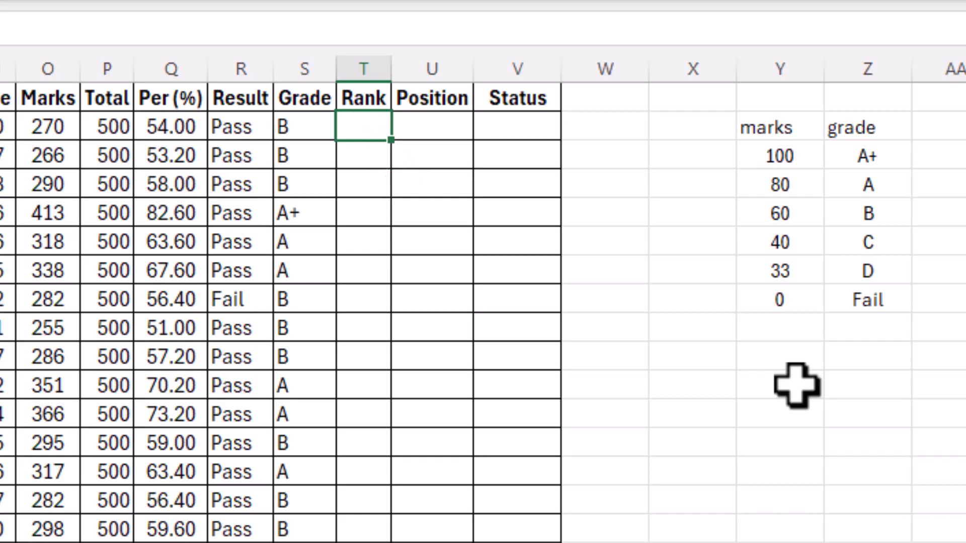
pyautogui.write('=l')
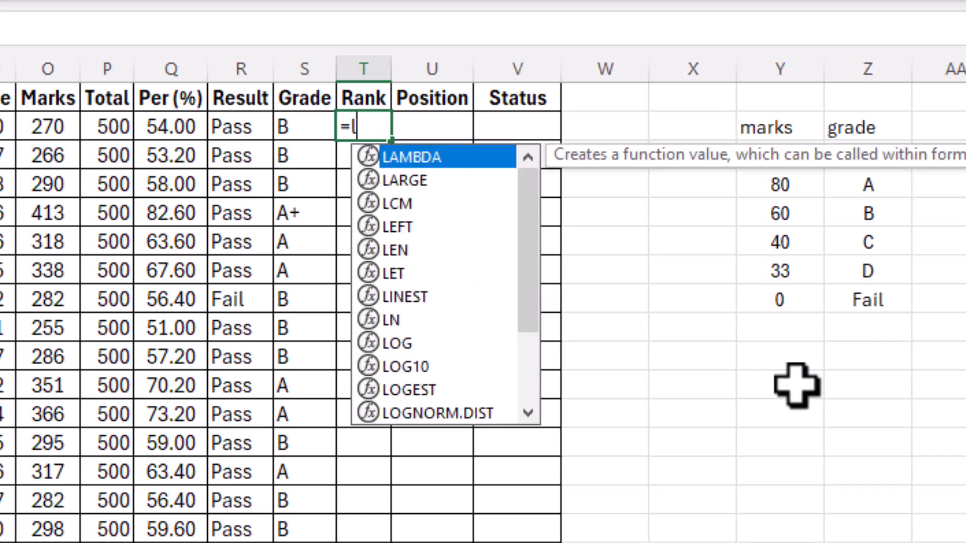
pyautogui.write('ookup')
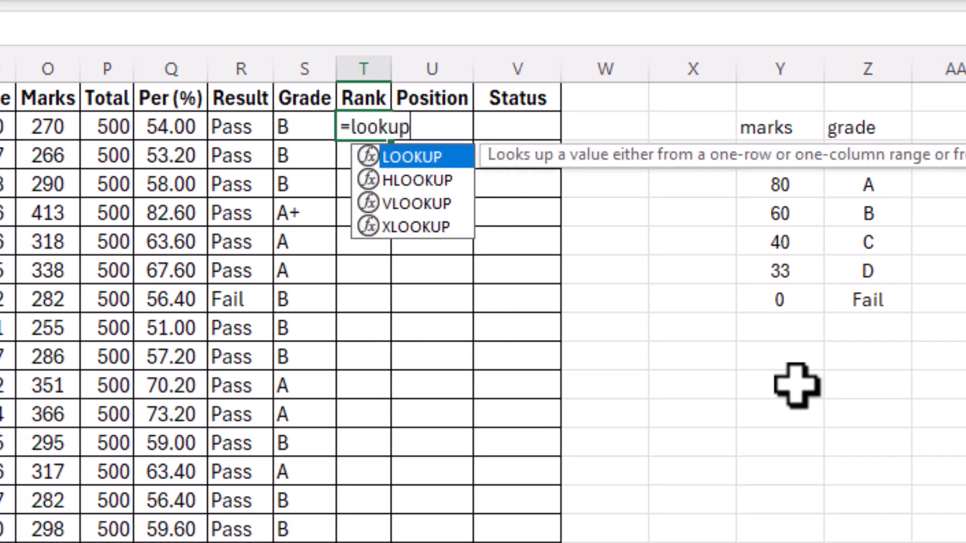
pyautogui.write('(')
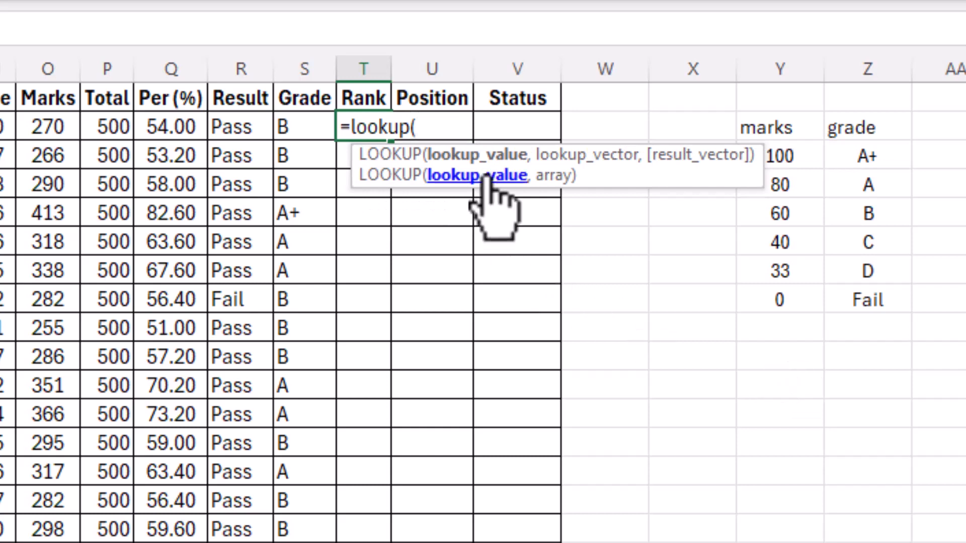
pyautogui.click(162, 130)
pyautogui.write(',')
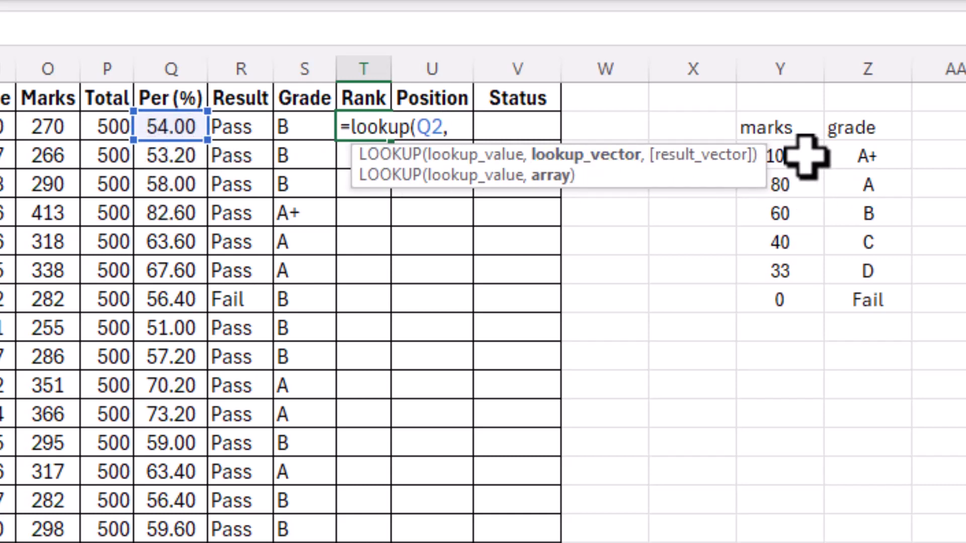
# - Complete the T2 formula with $Y$3:$Y$8 as the lookup vector and $Z$3:$Z$8 as the result vector
pyautogui.moveTo(805, 156); pyautogui.dragTo(812, 287)
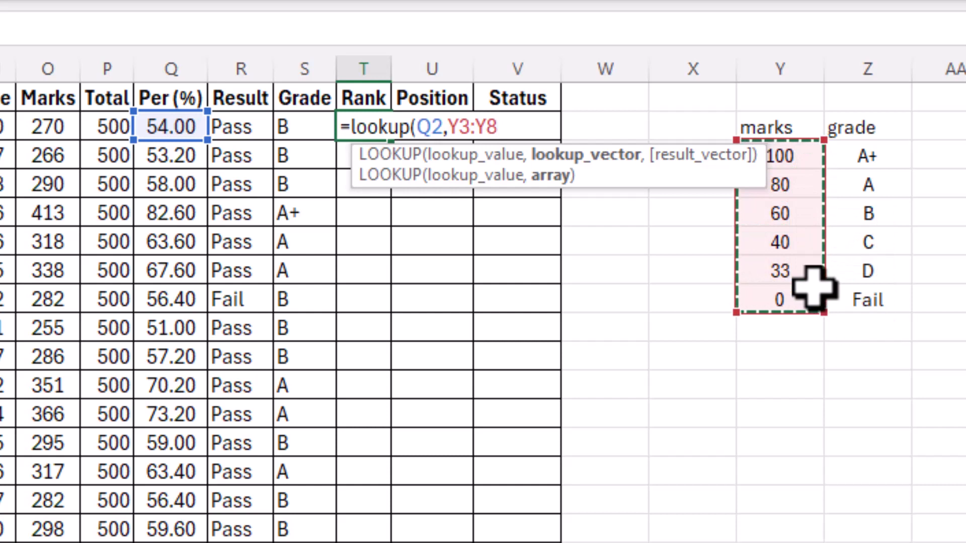
pyautogui.press('F4')
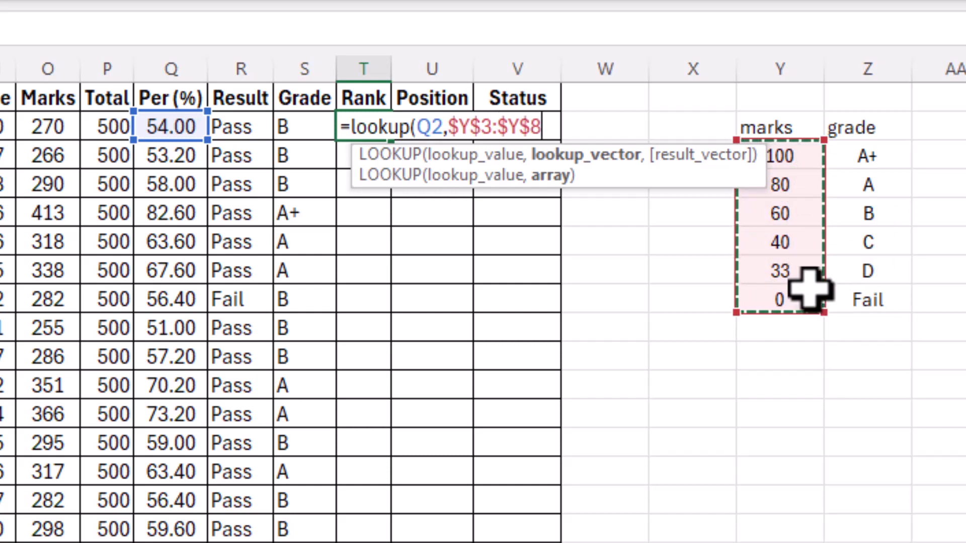
pyautogui.write(',')
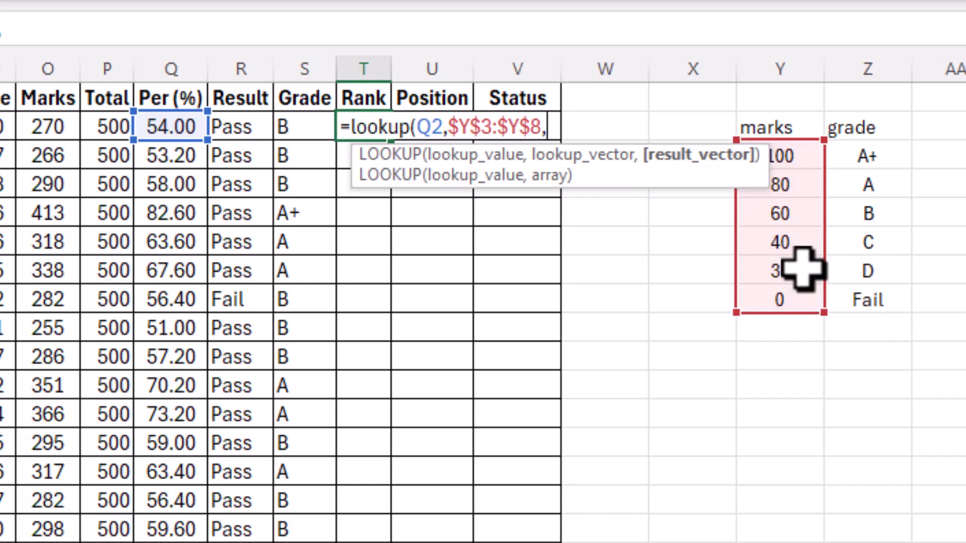
pyautogui.click(858, 156)
pyautogui.moveTo(857, 181); pyautogui.dragTo(872, 289)
pyautogui.press('F4')
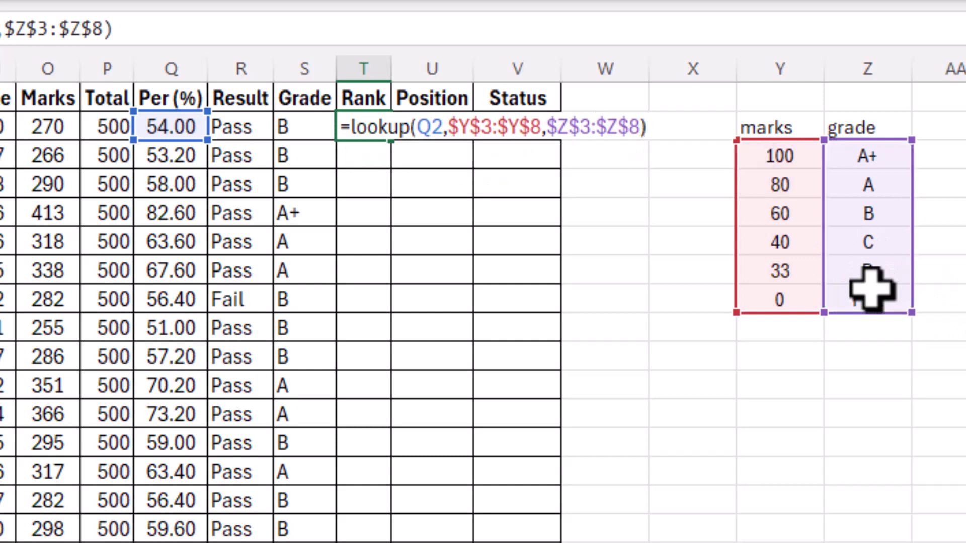
pyautogui.press('Return')
pyautogui.click(378, 127)
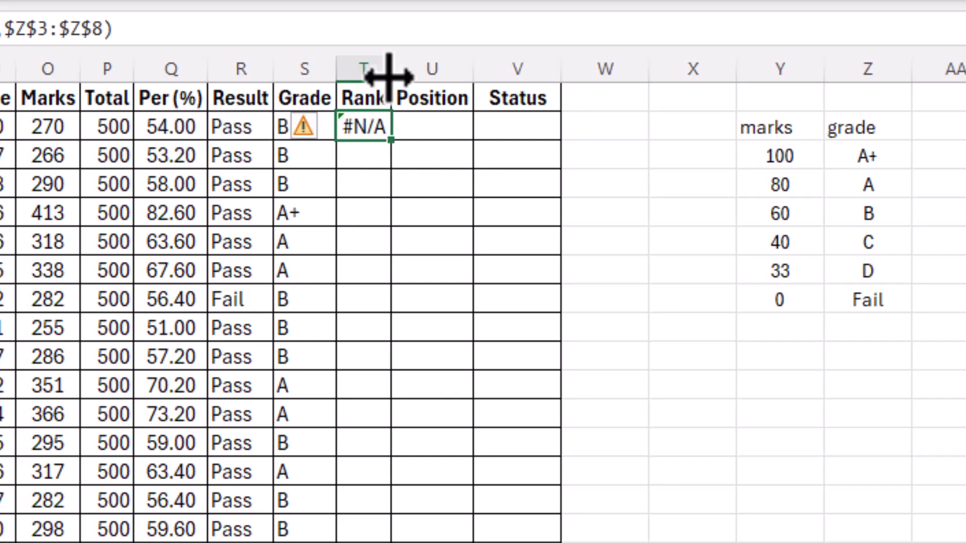
pyautogui.moveTo(390, 69); pyautogui.dragTo(390, 69)
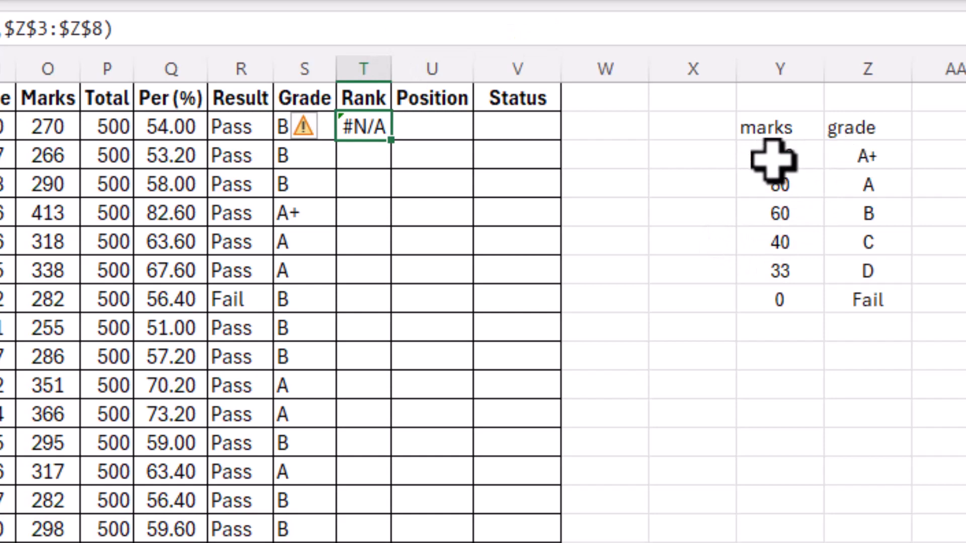
# - Sort the grade table ascending by the marks in Y3:Y8, expanding the selection to include the grades
pyautogui.moveTo(774, 160); pyautogui.dragTo(787, 300)
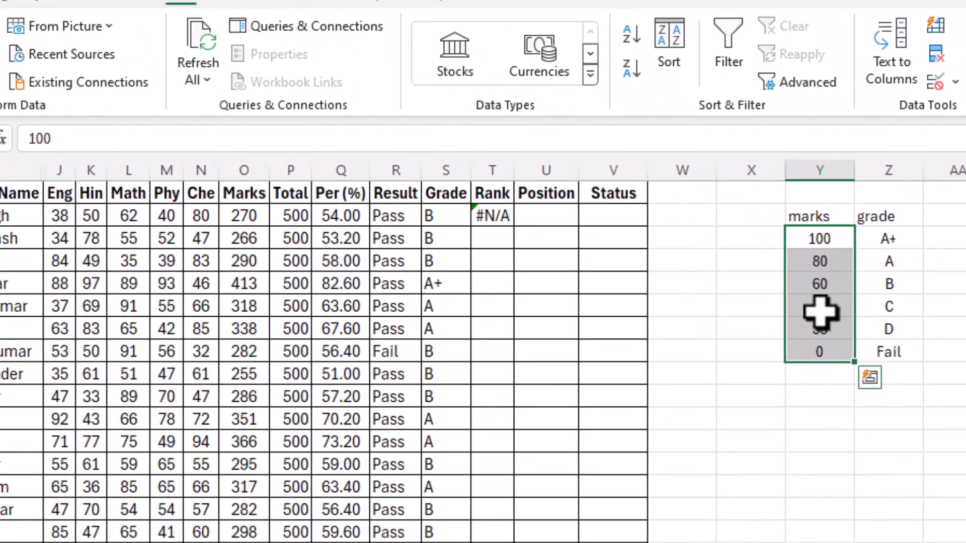
pyautogui.click(817, 305)
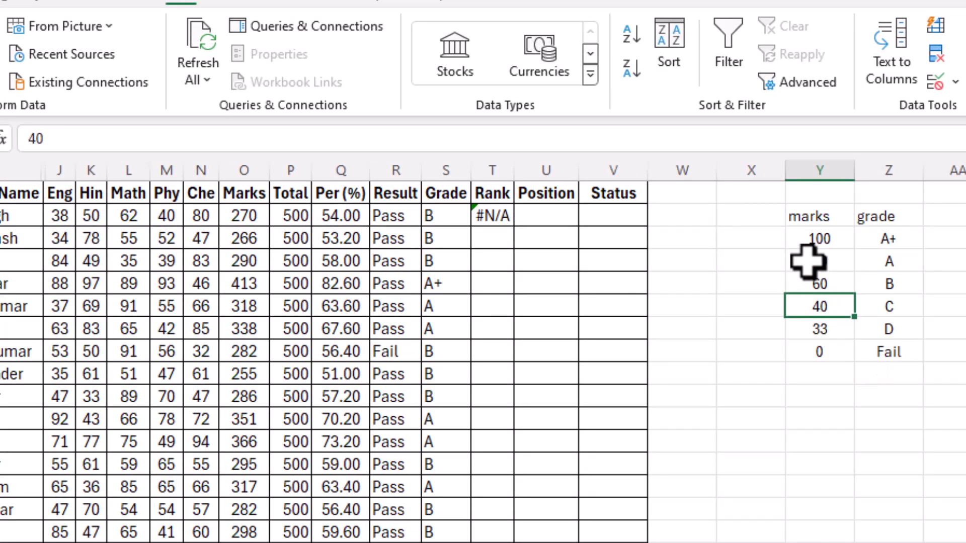
pyautogui.moveTo(804, 240); pyautogui.dragTo(829, 352)
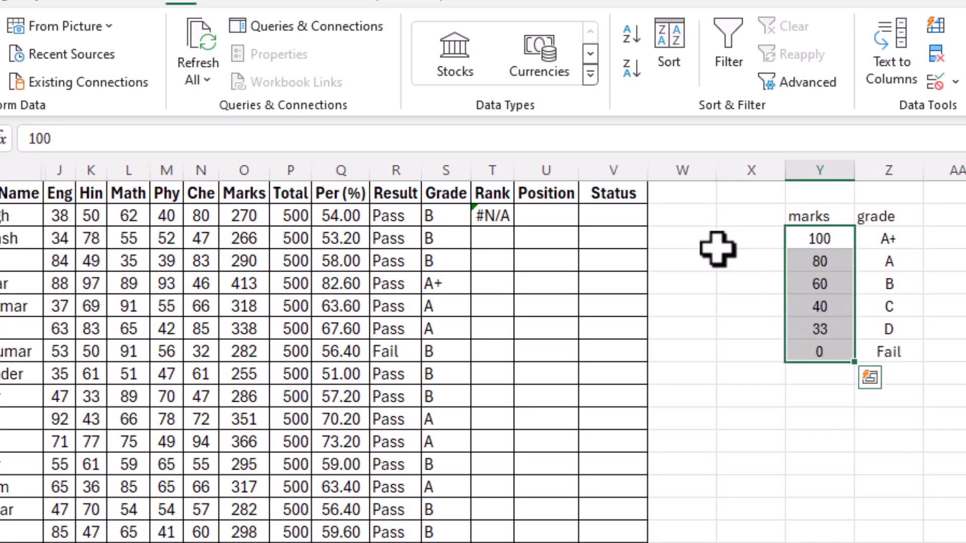
pyautogui.click(629, 41)
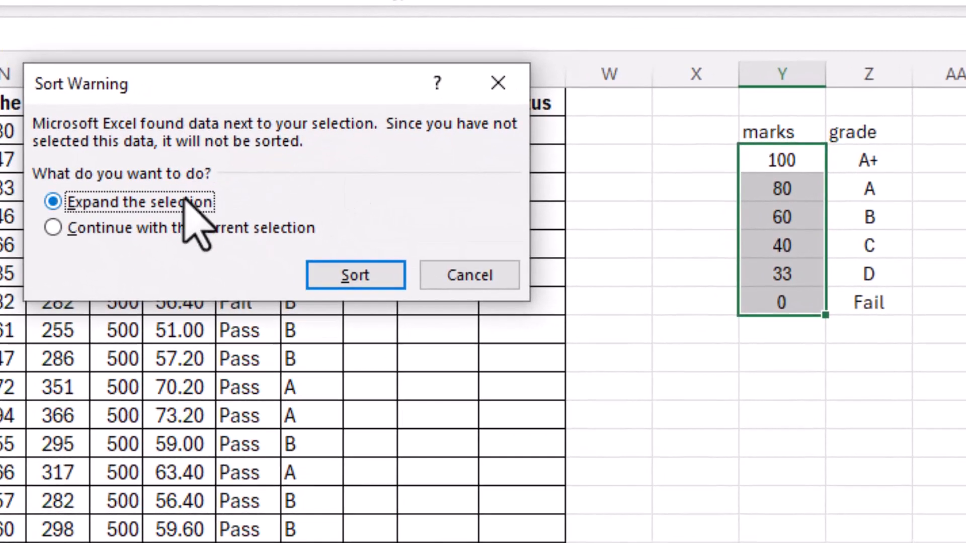
pyautogui.click(385, 276)
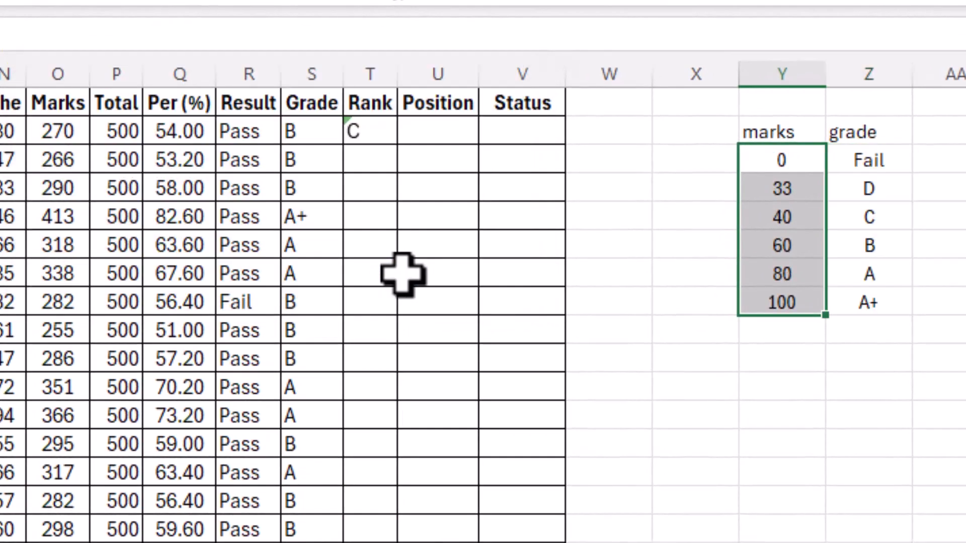
pyautogui.click(898, 162)
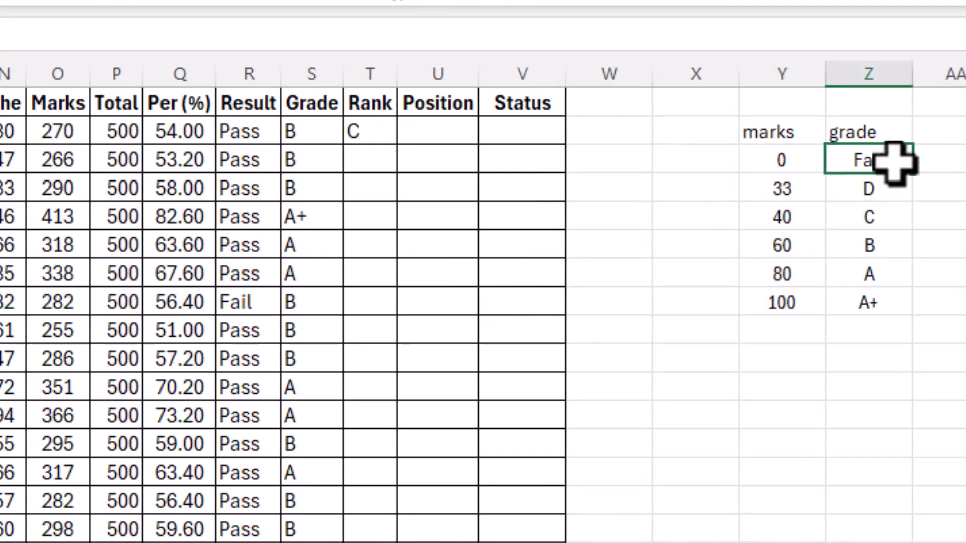
# - Fill the T2 LOOKUP formula down the Rank column and check T5 and T6 against the grade table
pyautogui.click(367, 132)
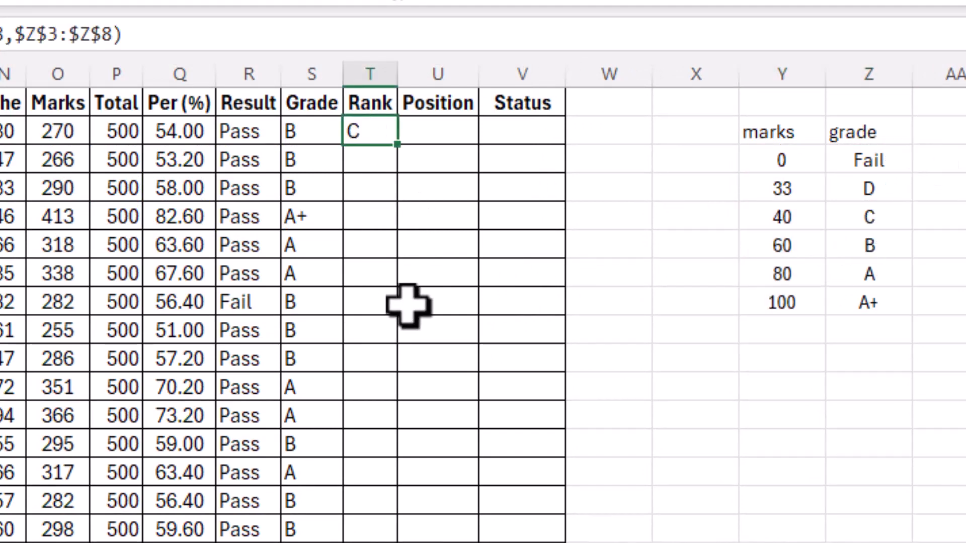
pyautogui.doubleClick(398, 152)
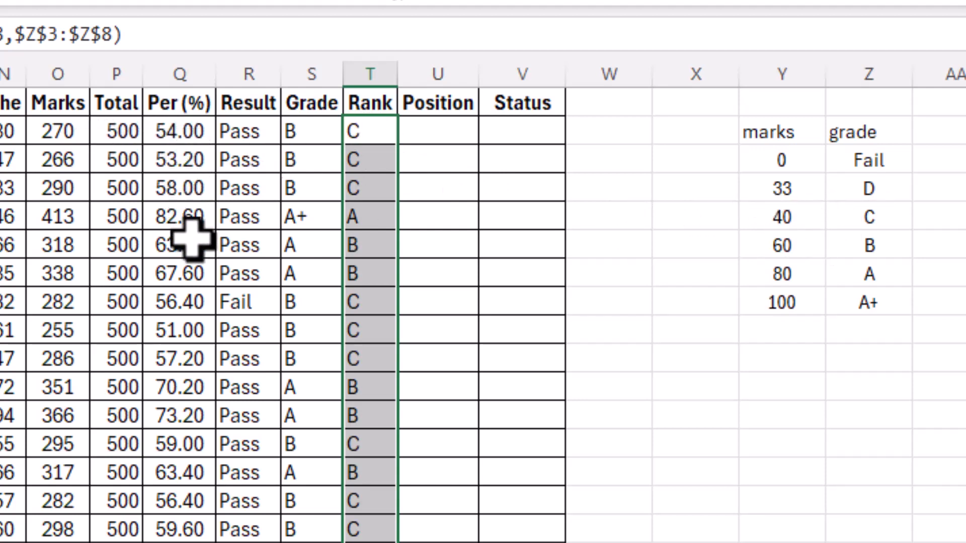
pyautogui.click(371, 246)
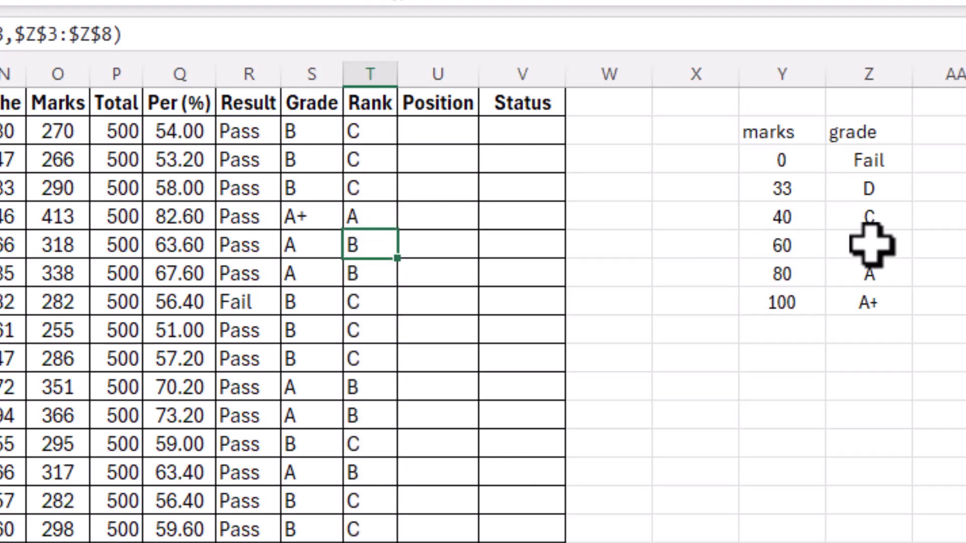
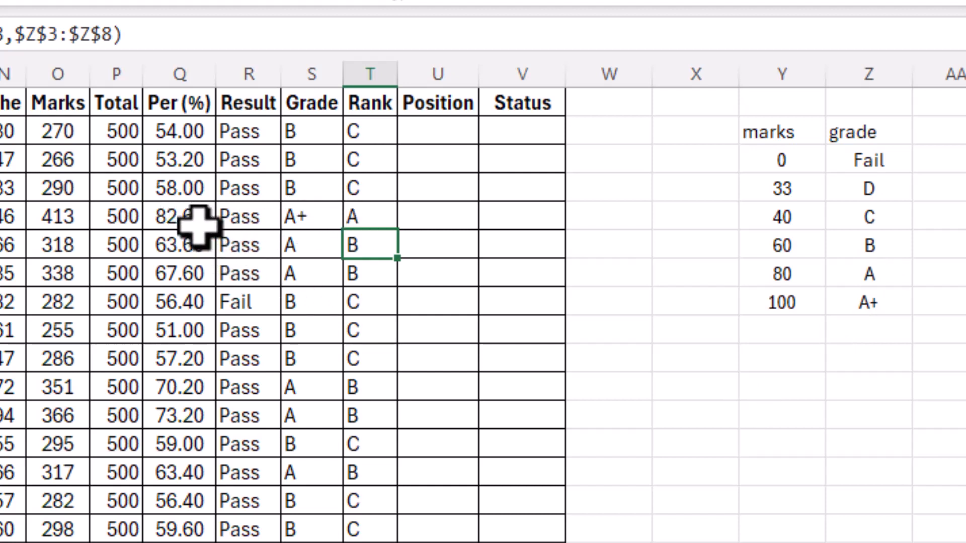
pyautogui.click(375, 219)
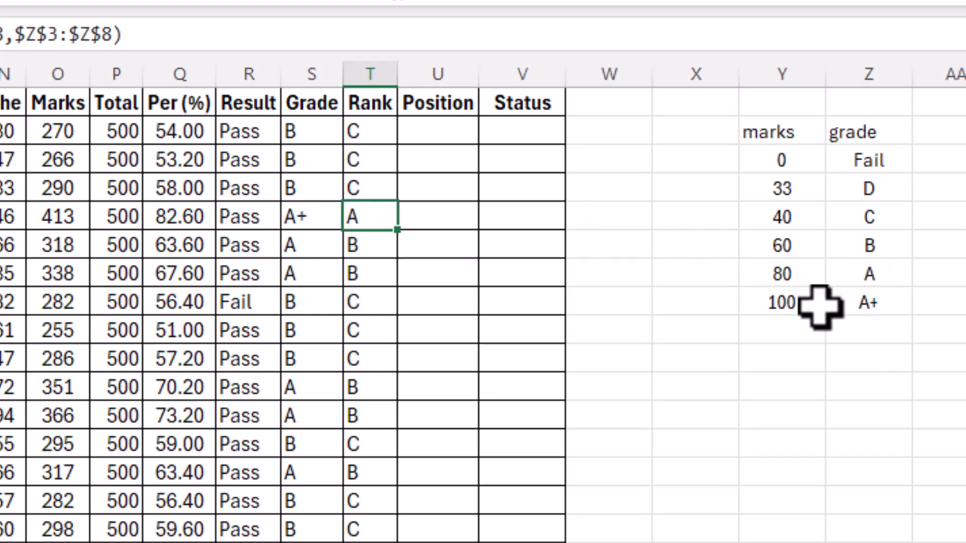
# - Set the A+ limit in cell Y8 of the grade table to 82
pyautogui.click(869, 311)
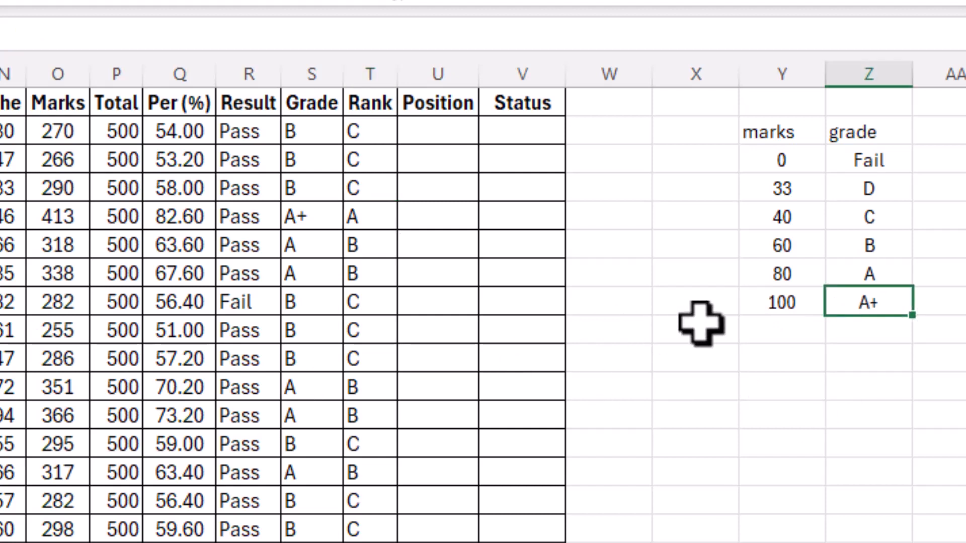
pyautogui.click(772, 308)
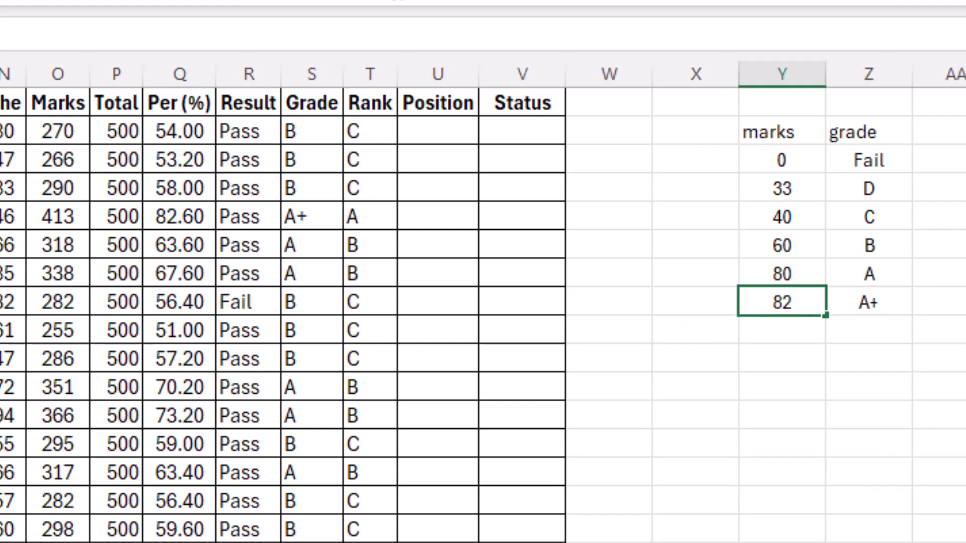
pyautogui.write('82')
pyautogui.press('Return')
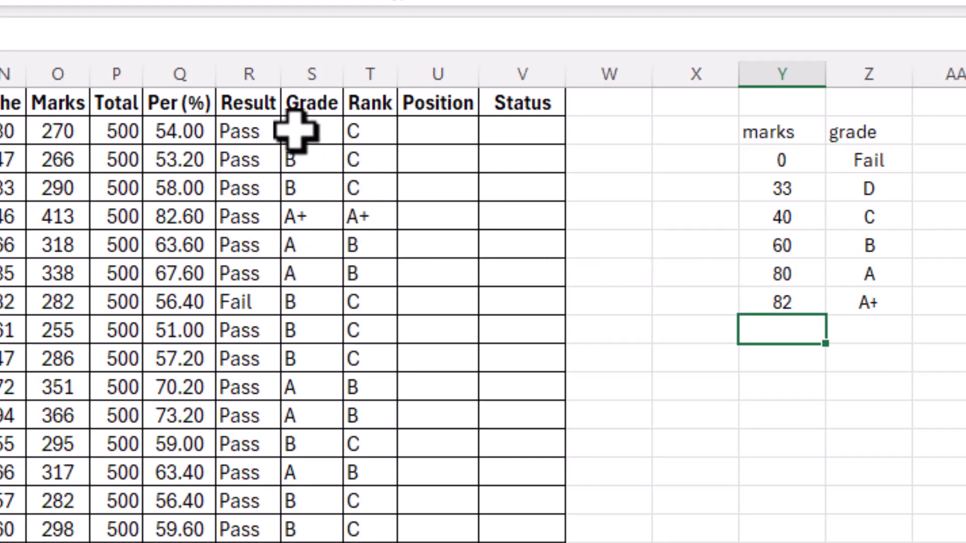
# - Compare the grades in the Grade and Rank columns and review the limits in the grade table
pyautogui.moveTo(295, 125); pyautogui.dragTo(312, 415)
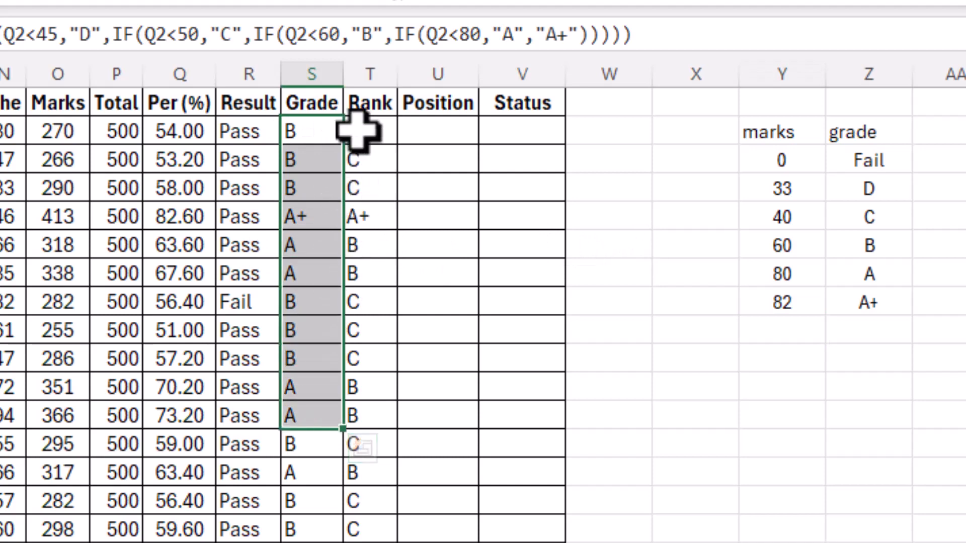
pyautogui.moveTo(356, 134); pyautogui.dragTo(371, 395)
pyautogui.click(309, 151)
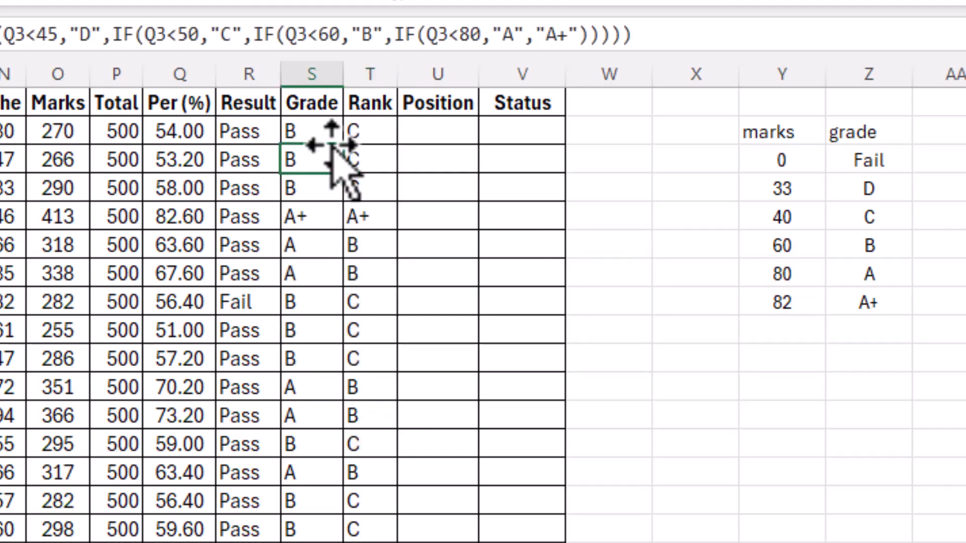
pyautogui.moveTo(773, 158); pyautogui.dragTo(895, 357)
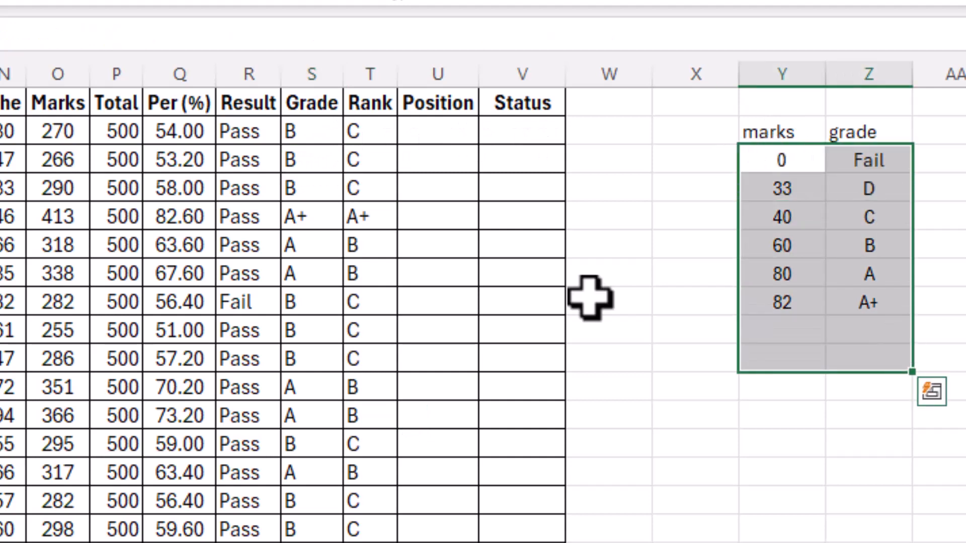
# - Clear the formulas from the Rank column and delete the marks and grade lookup table in columns Y and Z
pyautogui.click(316, 140)
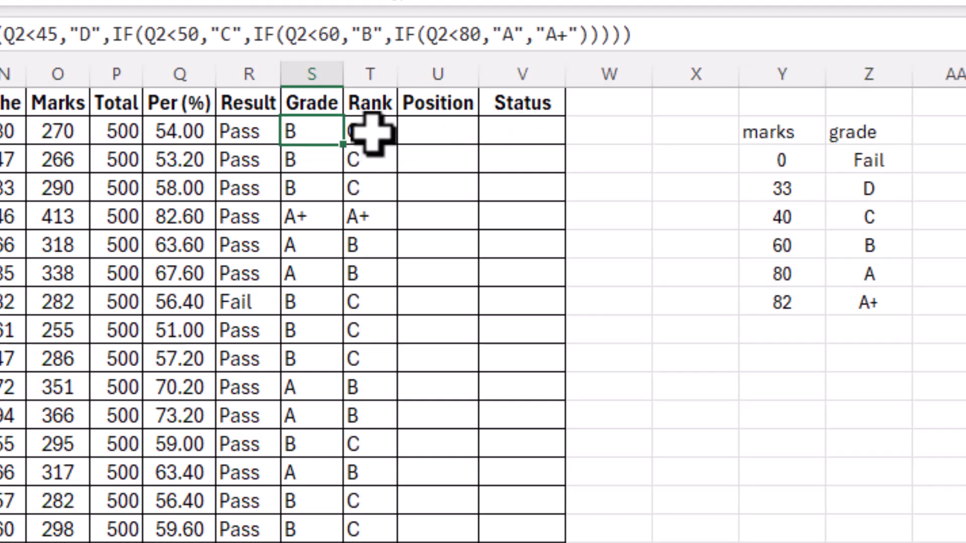
pyautogui.moveTo(373, 134); pyautogui.dragTo(371, 416)
pyautogui.moveTo(349, 486); pyautogui.dragTo(352, 541)
pyautogui.press('Delete')
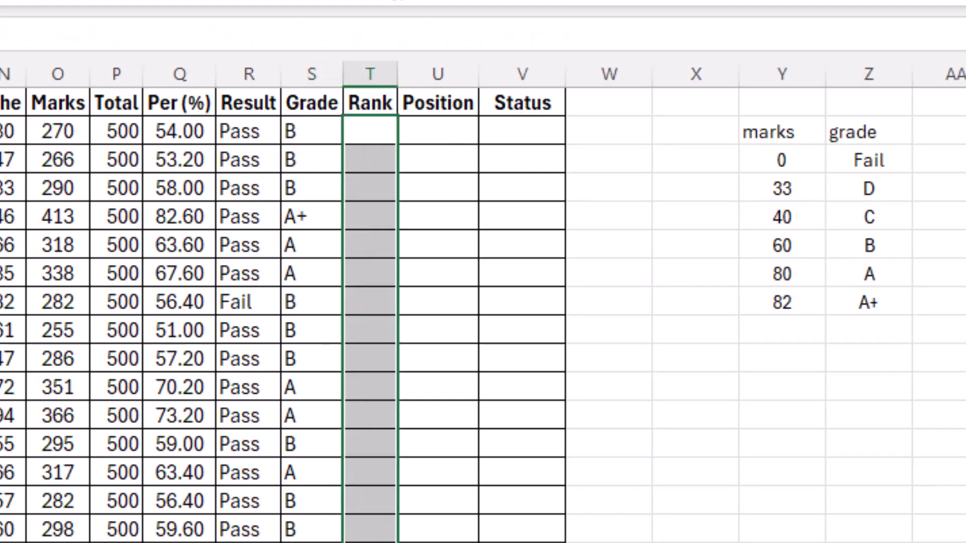
pyautogui.moveTo(777, 132); pyautogui.dragTo(935, 394)
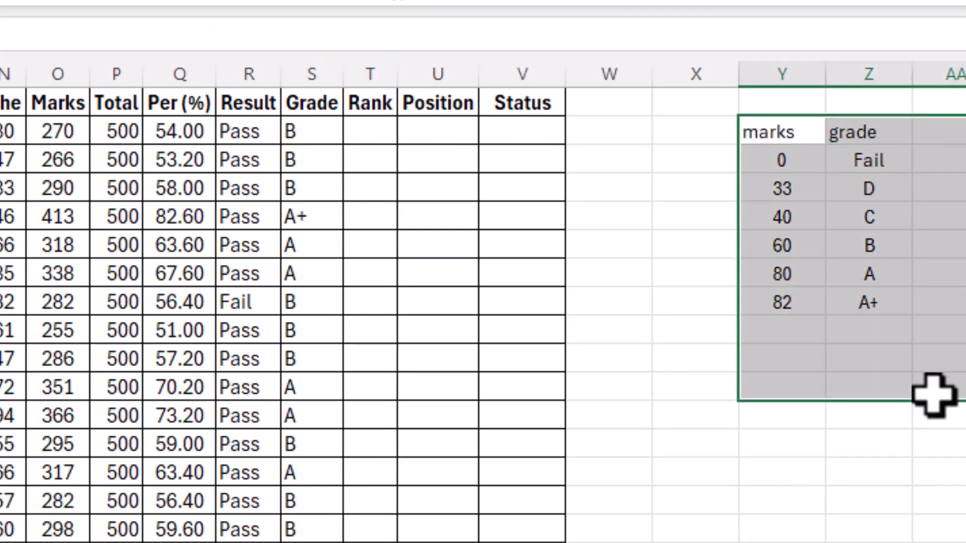
pyautogui.press('Delete')
pyautogui.click(694, 270)
# - Centre the grades in the Grade column horizontally, from S2 down
pyautogui.moveTo(338, 130); pyautogui.dragTo(312, 541)
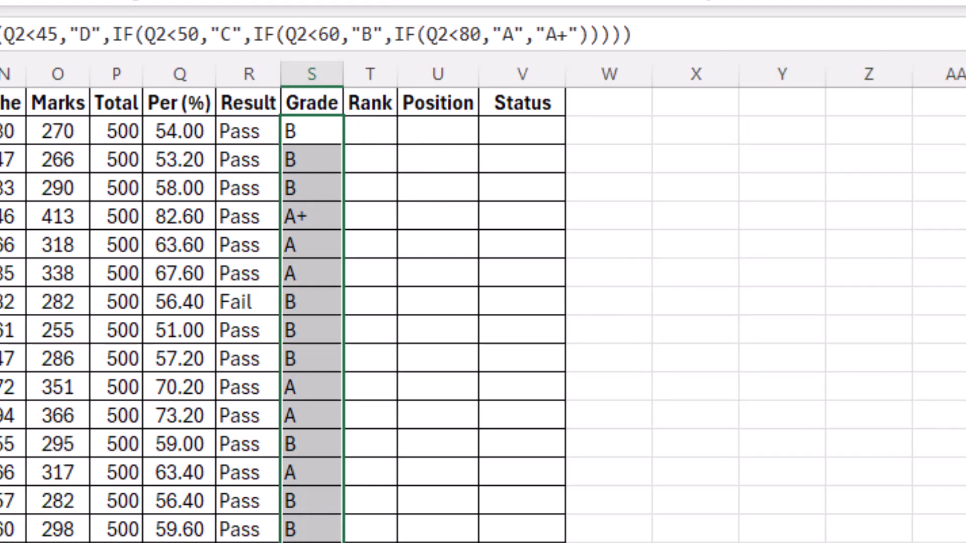
pyautogui.hotkey('alt', 'h')
pyautogui.press('a')
pyautogui.press('c')
pyautogui.click(371, 130)
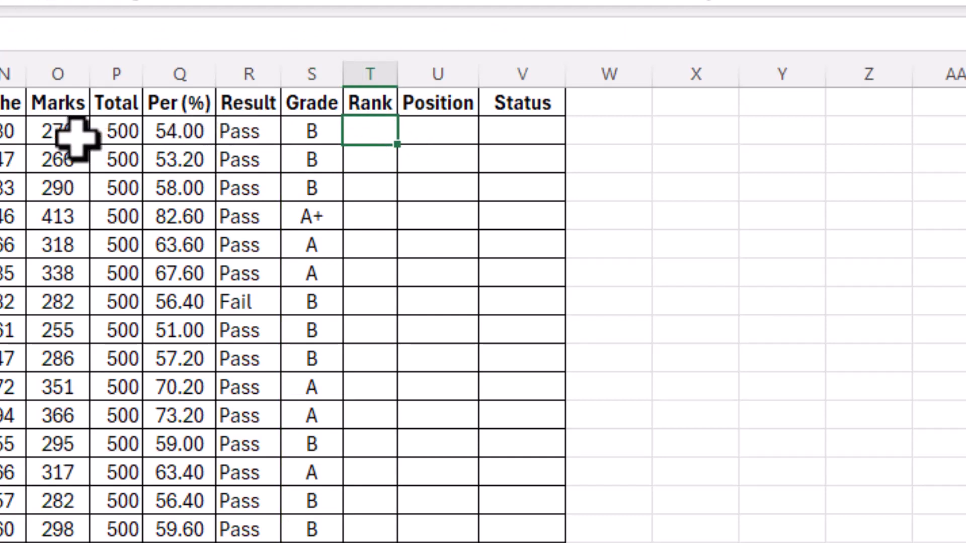
pyautogui.click(58, 135)
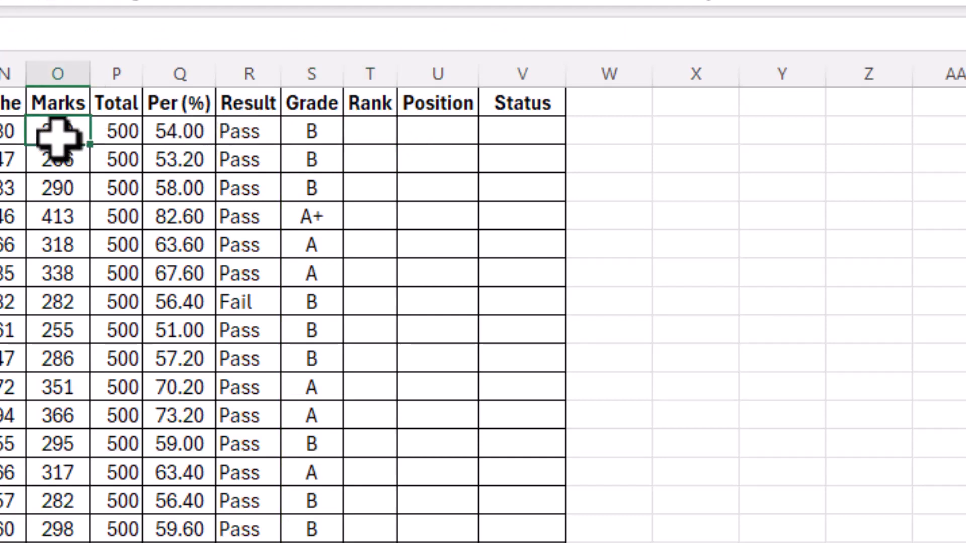
pyautogui.click(198, 129)
pyautogui.click(375, 128)
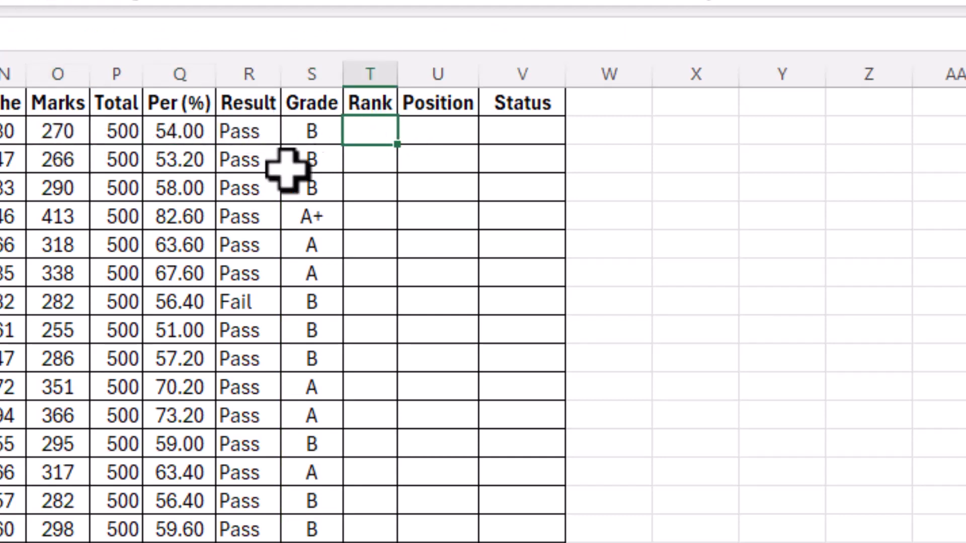
pyautogui.click(183, 216)
pyautogui.click(370, 181)
# - Enter the formula =RANK(Q2,$Q$2:Q21) in T2 to rank the first student by percentage
pyautogui.click(371, 135)
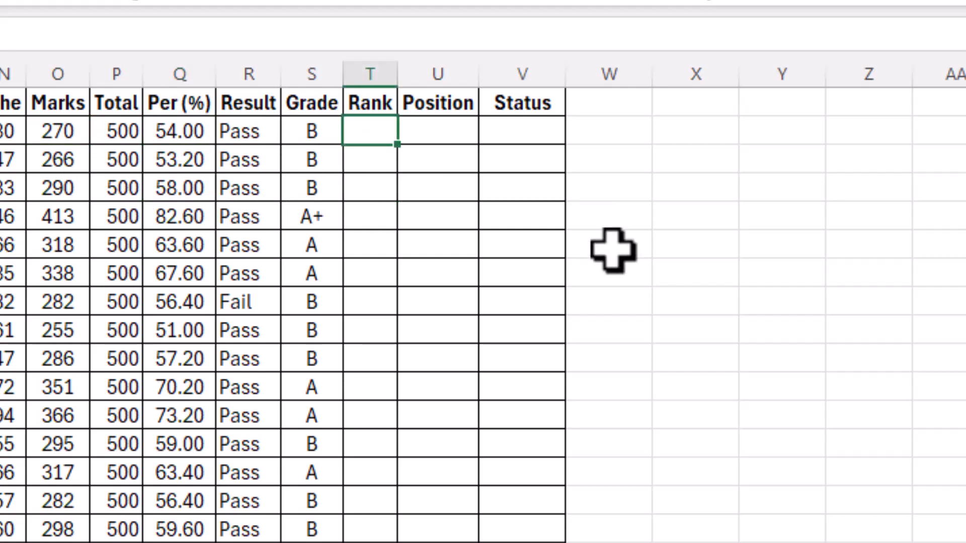
pyautogui.write('=ran')
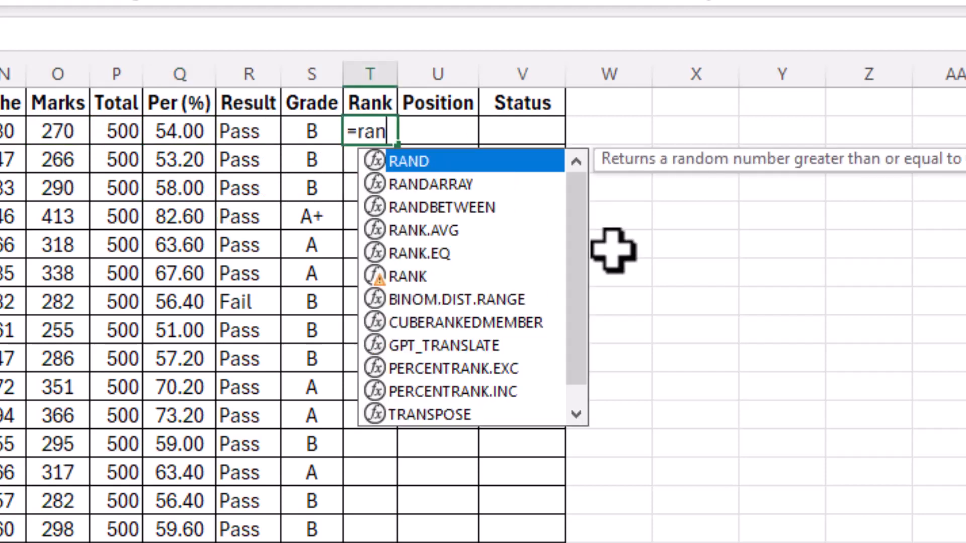
pyautogui.write('k(')
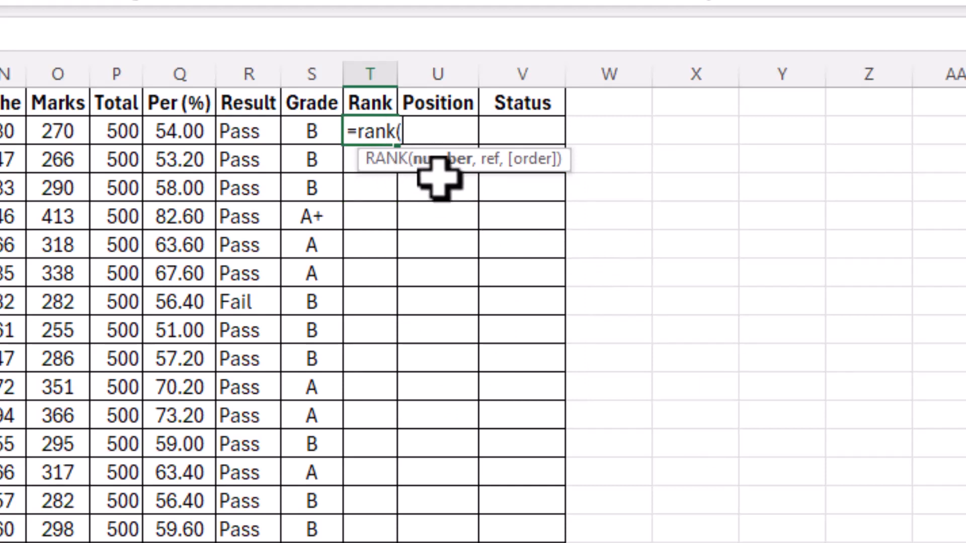
pyautogui.click(185, 130)
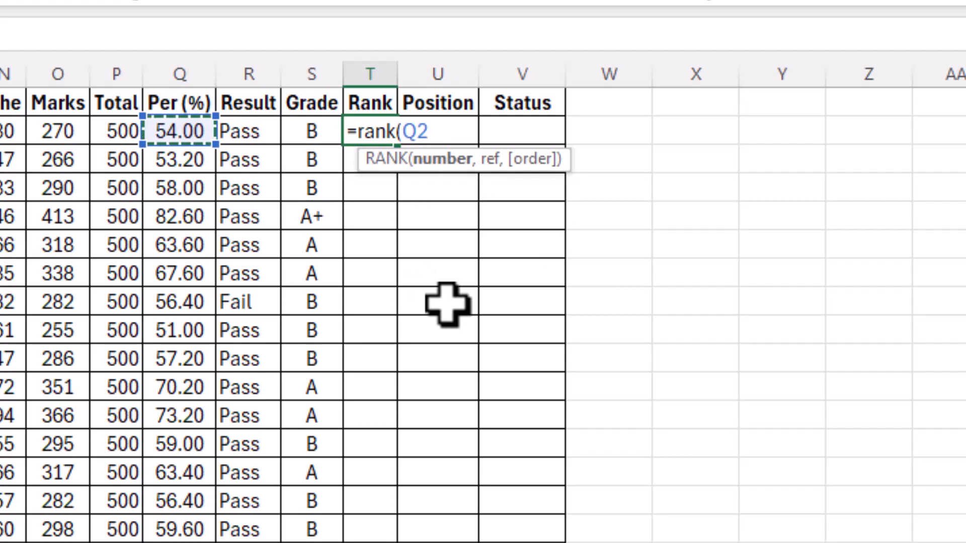
pyautogui.write(',')
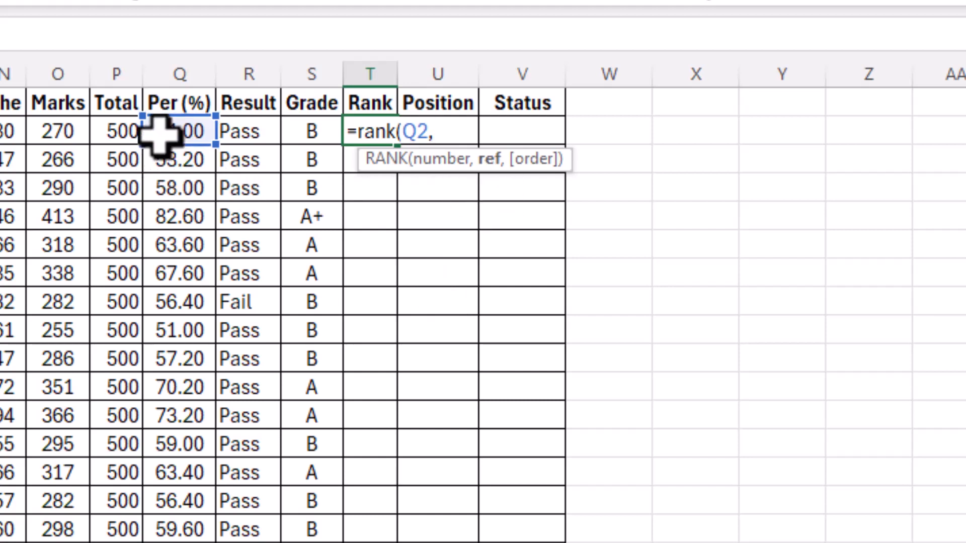
pyautogui.moveTo(160, 132); pyautogui.dragTo(174, 524)
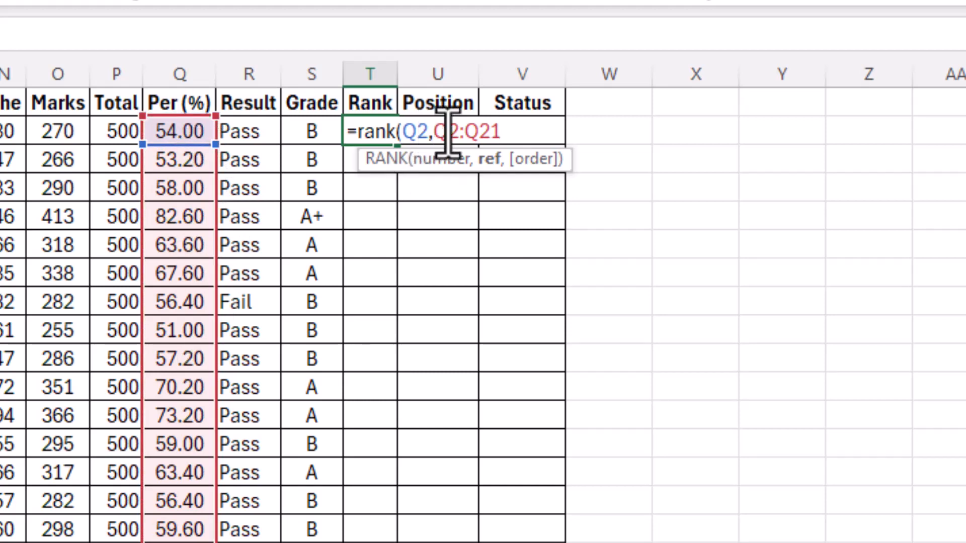
pyautogui.click(447, 131)
pyautogui.press('F4')
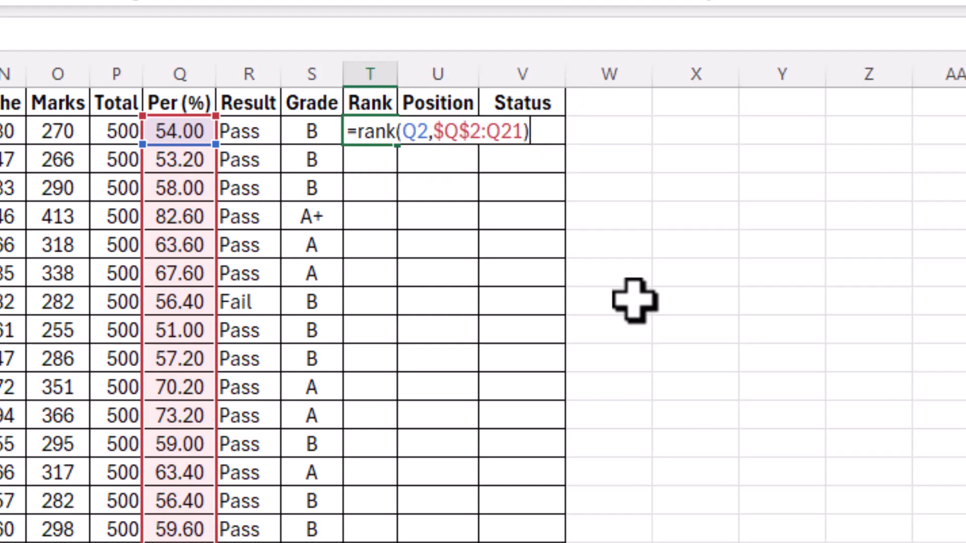
pyautogui.press('Return')
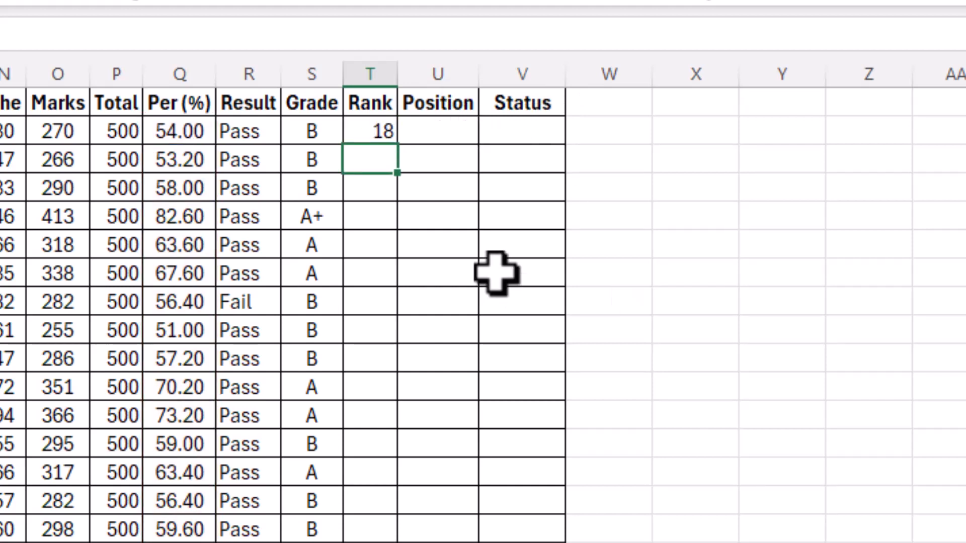
# - Fill the T2 RANK formula down the Rank column and centre the ranks
pyautogui.click(382, 129)
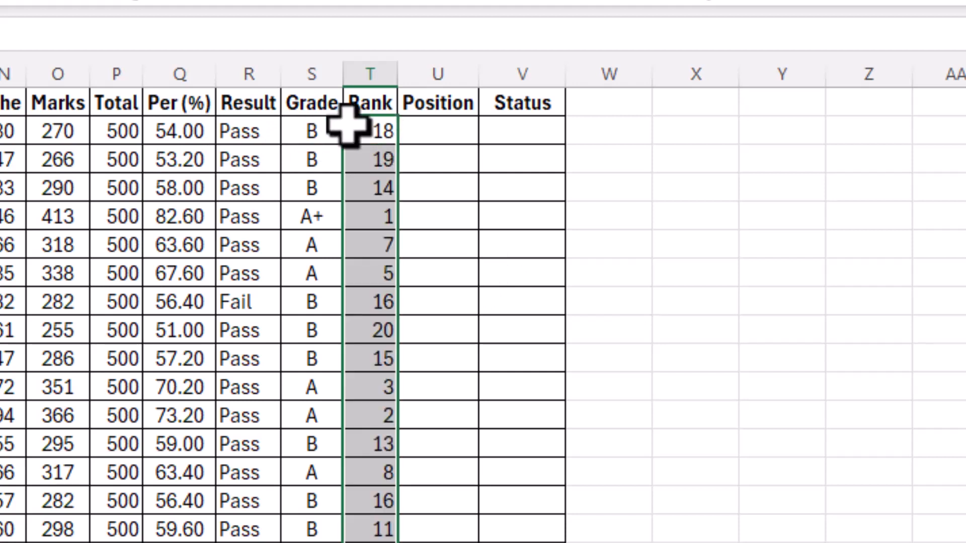
pyautogui.click(113, 1)
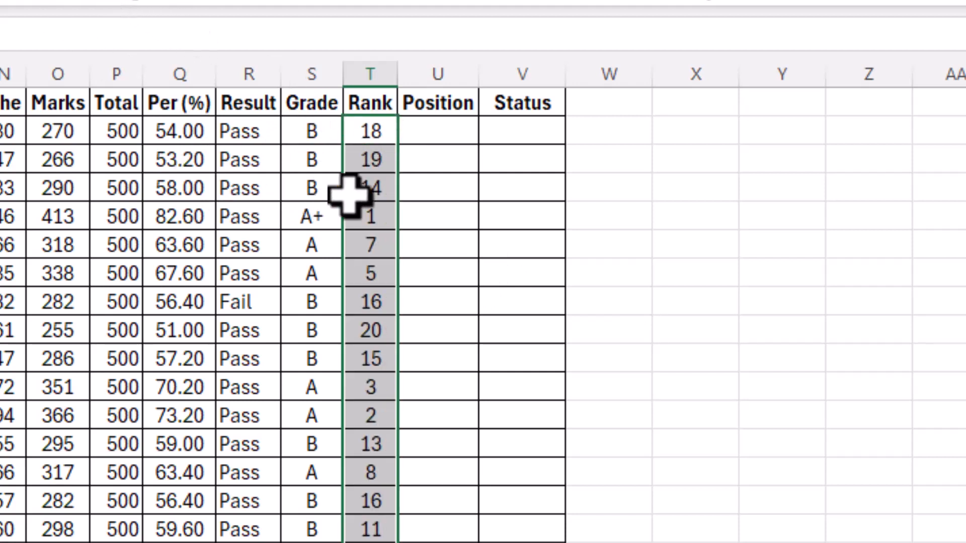
pyautogui.click(369, 188)
pyautogui.click(377, 265)
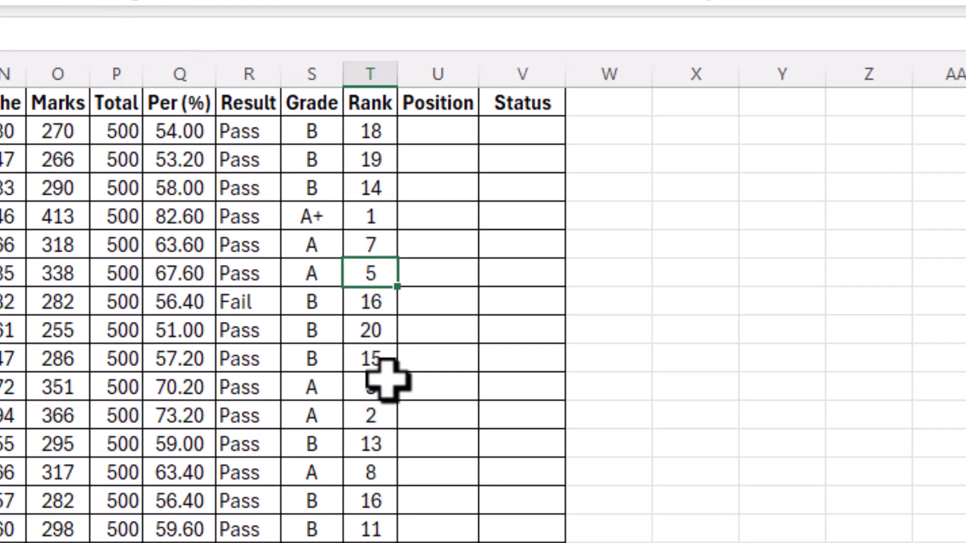
pyautogui.click(388, 383)
pyautogui.click(394, 470)
pyautogui.click(394, 542)
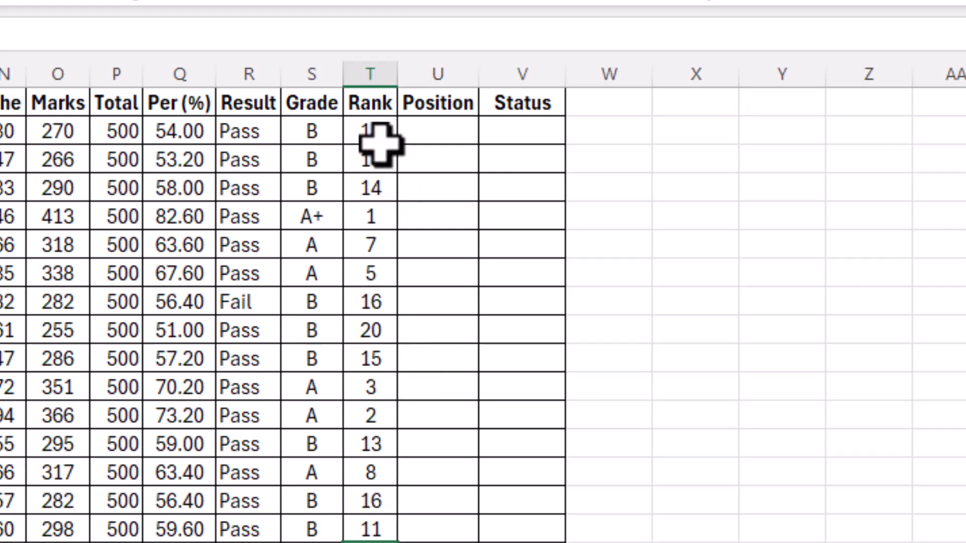
pyautogui.moveTo(381, 144); pyautogui.dragTo(378, 541)
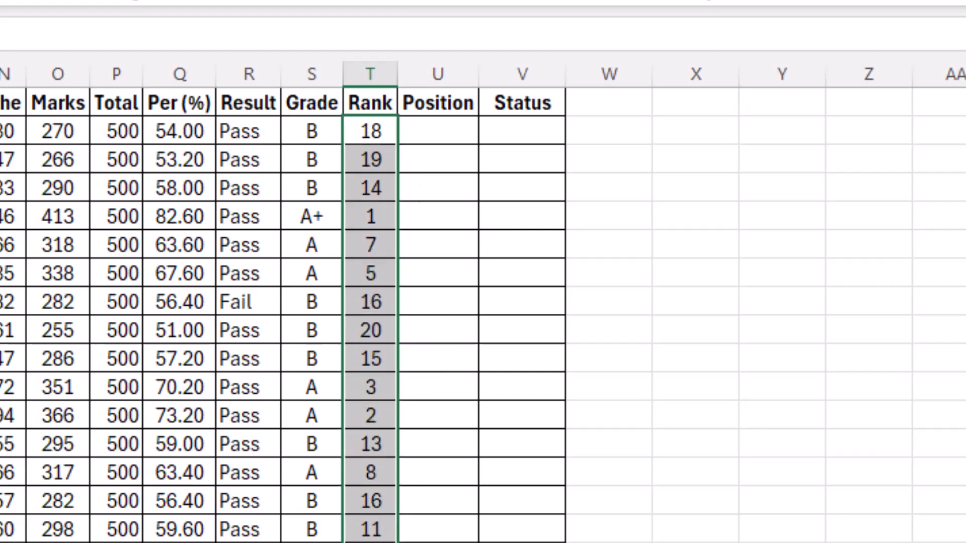
pyautogui.click(443, 132)
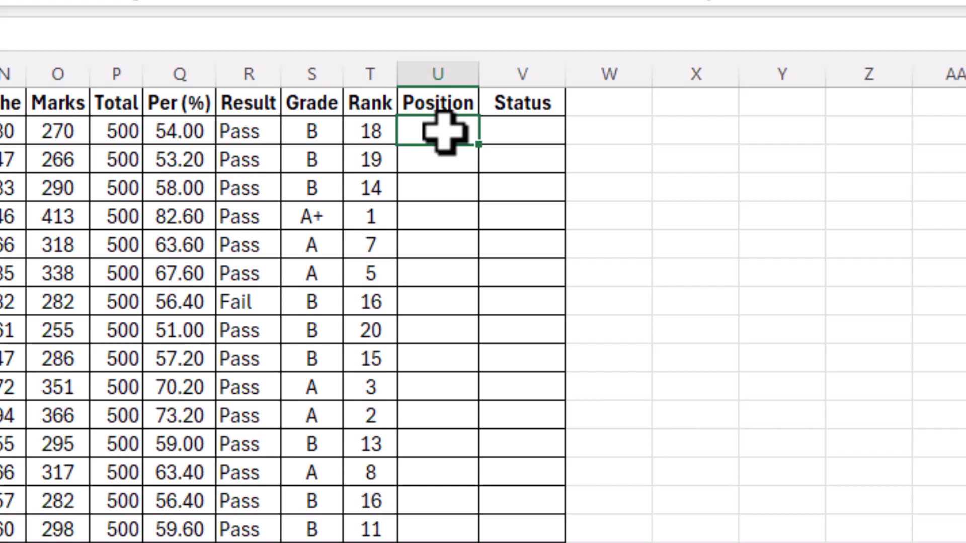
pyautogui.moveTo(443, 132); pyautogui.dragTo(442, 445)
pyautogui.click(599, 133)
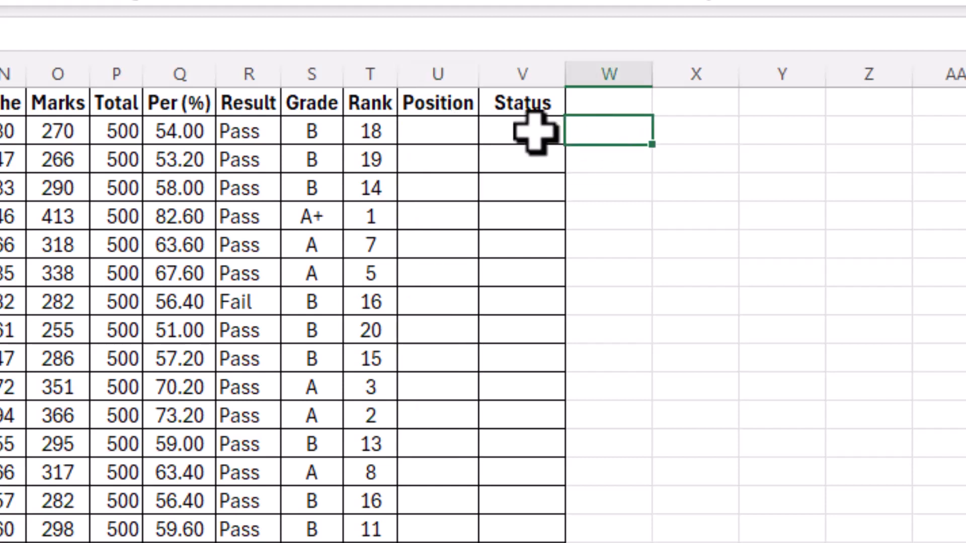
# - Start an IF formula in V2 of the Status column that returns "Excellent" when Q2>80
pyautogui.click(529, 130)
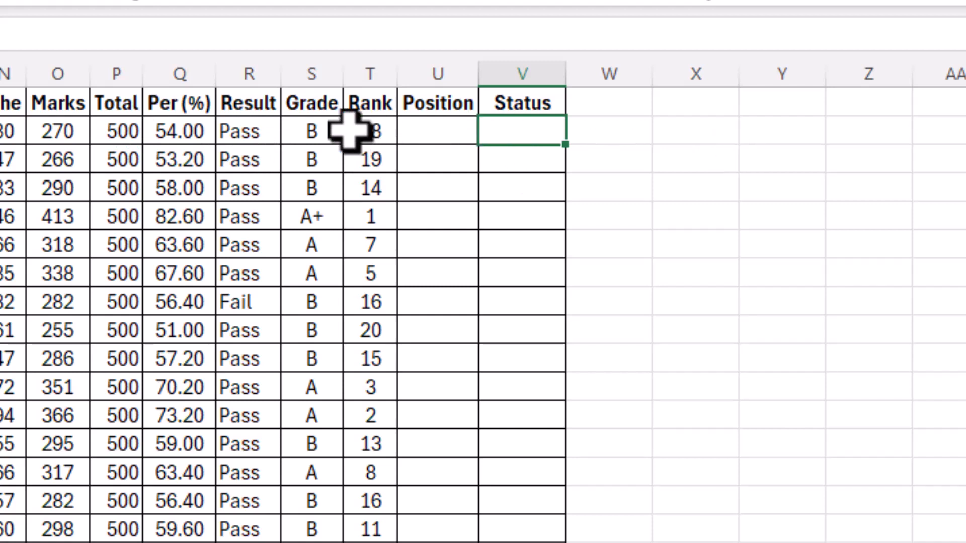
pyautogui.write('=')
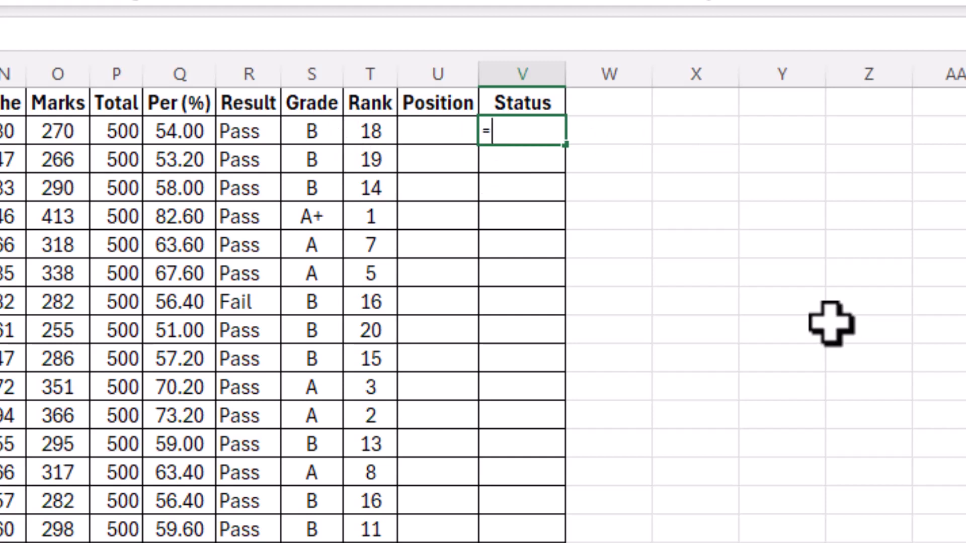
pyautogui.write('if(')
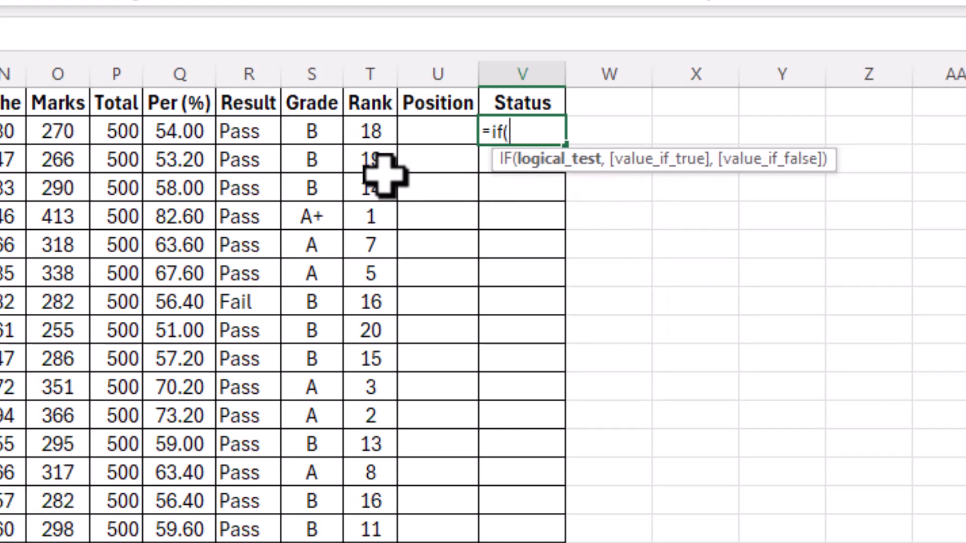
pyautogui.click(164, 130)
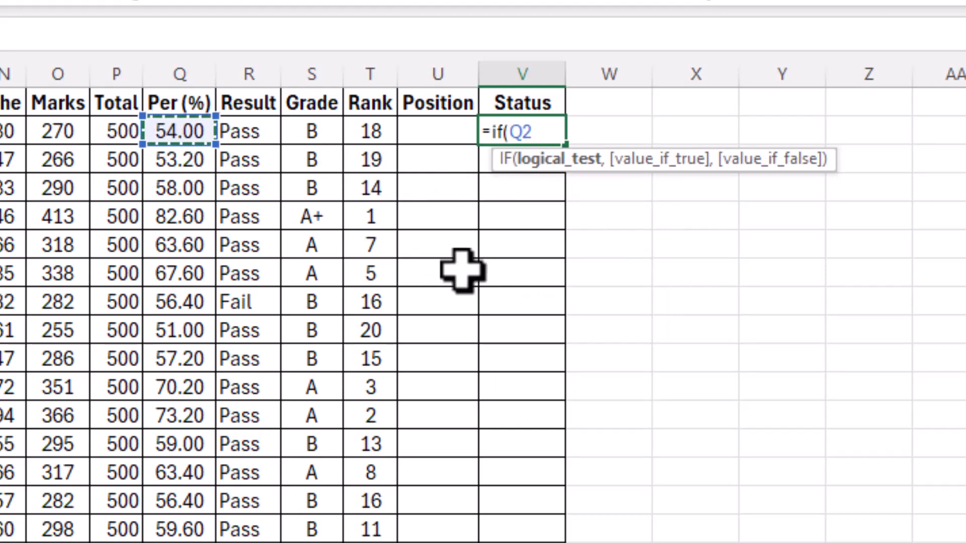
pyautogui.write('>')
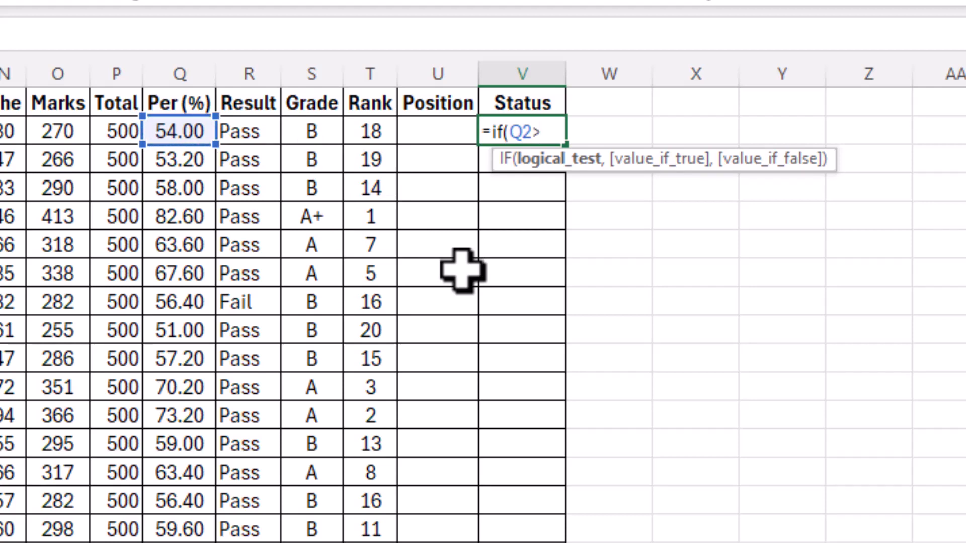
pyautogui.write('80,')
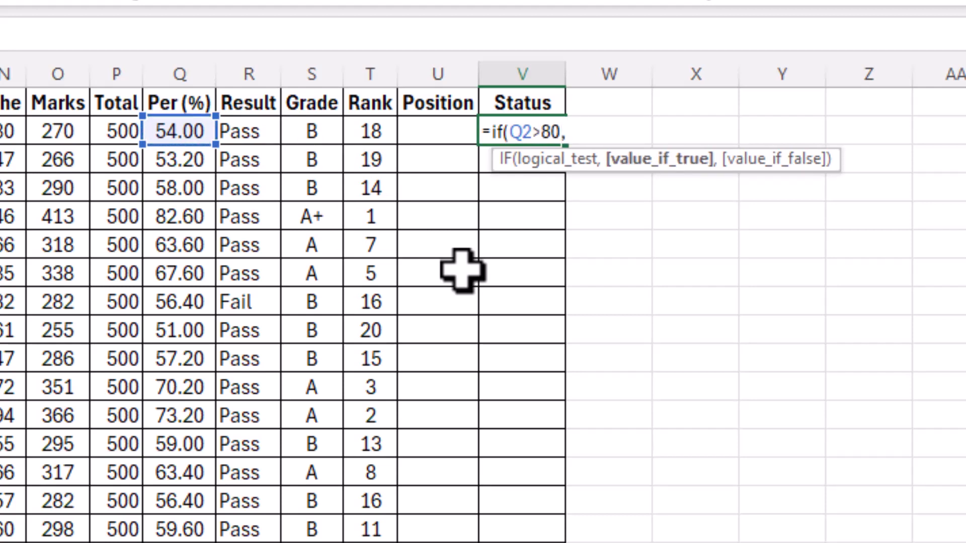
pyautogui.write('"Excellent"')
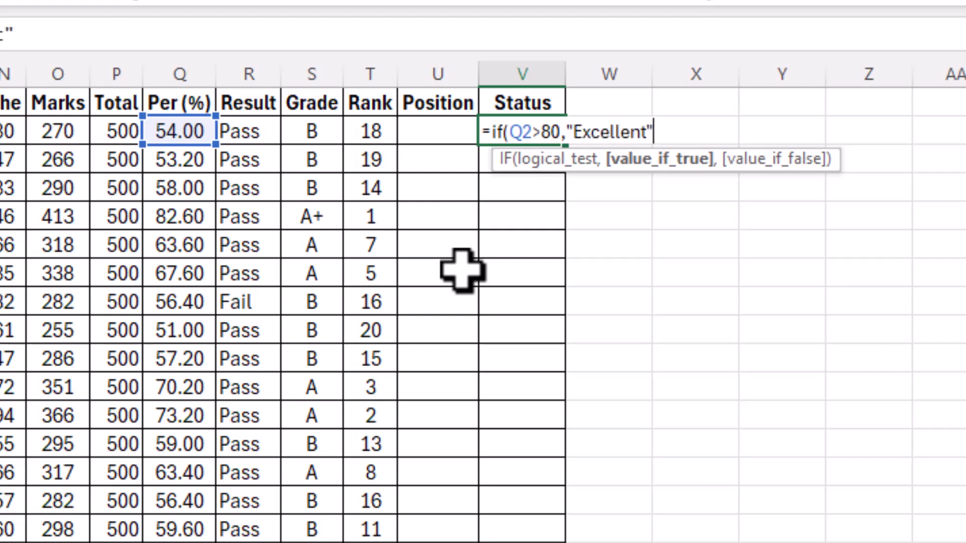
pyautogui.write(',')
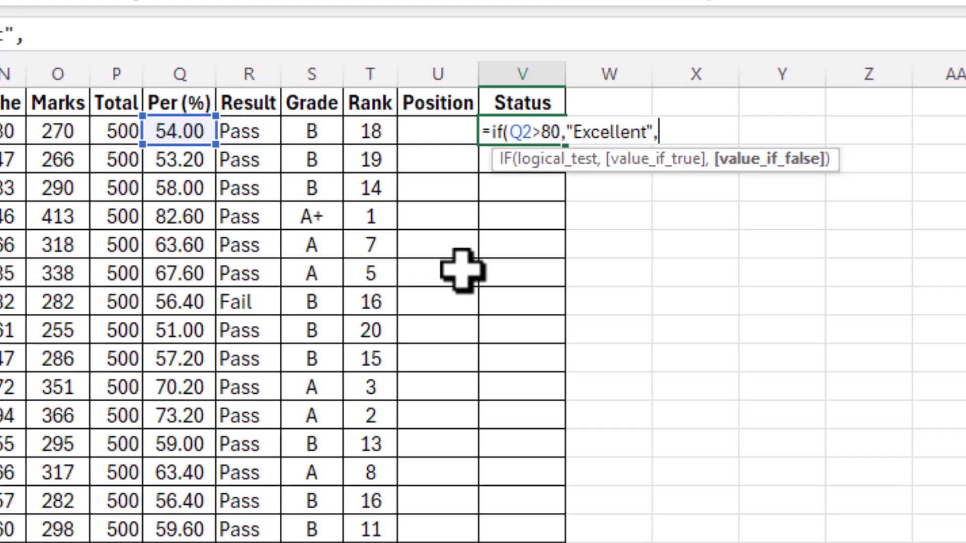
# - Complete the V2 formula with the nested test IF(Q2>50,"Good","Regular") as its false value and enter it
pyautogui.write('if(')
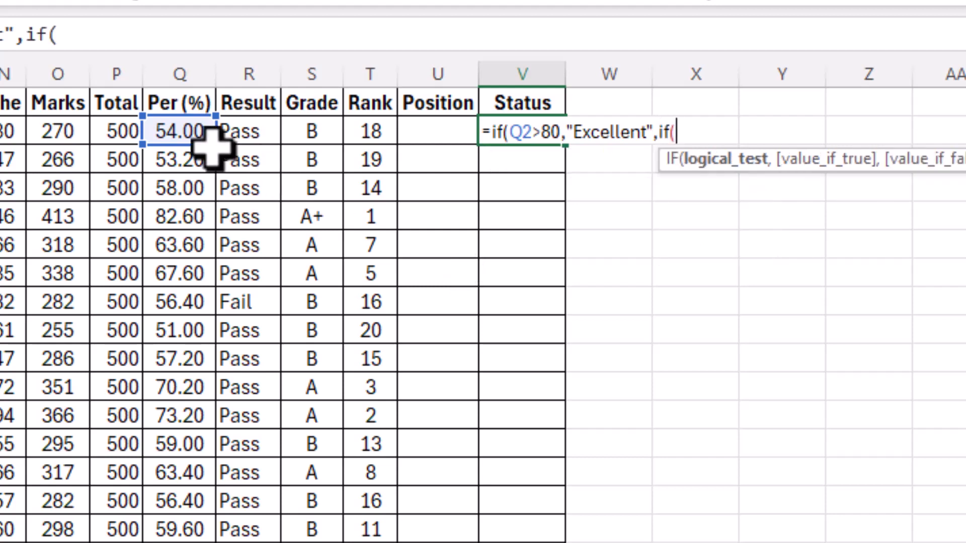
pyautogui.click(189, 130)
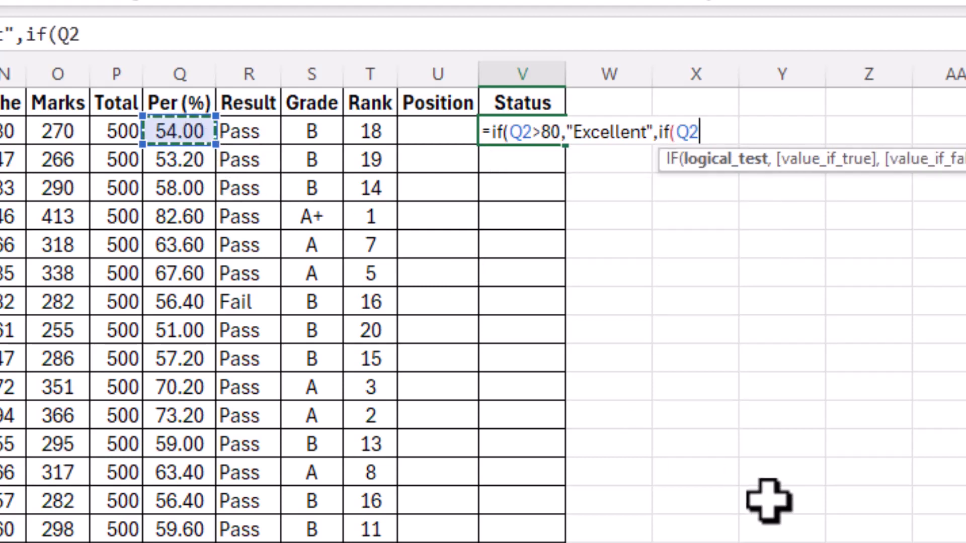
pyautogui.write('>50')
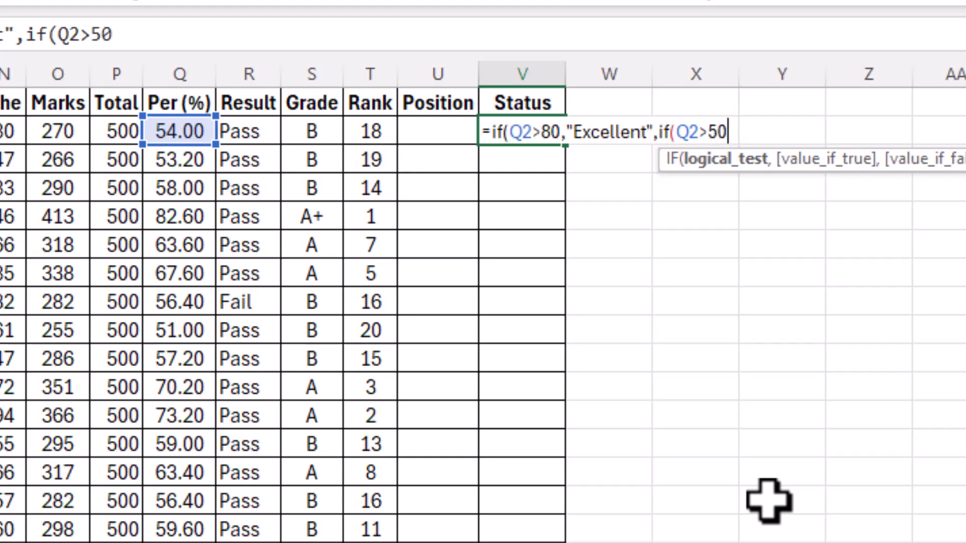
pyautogui.write(',"')
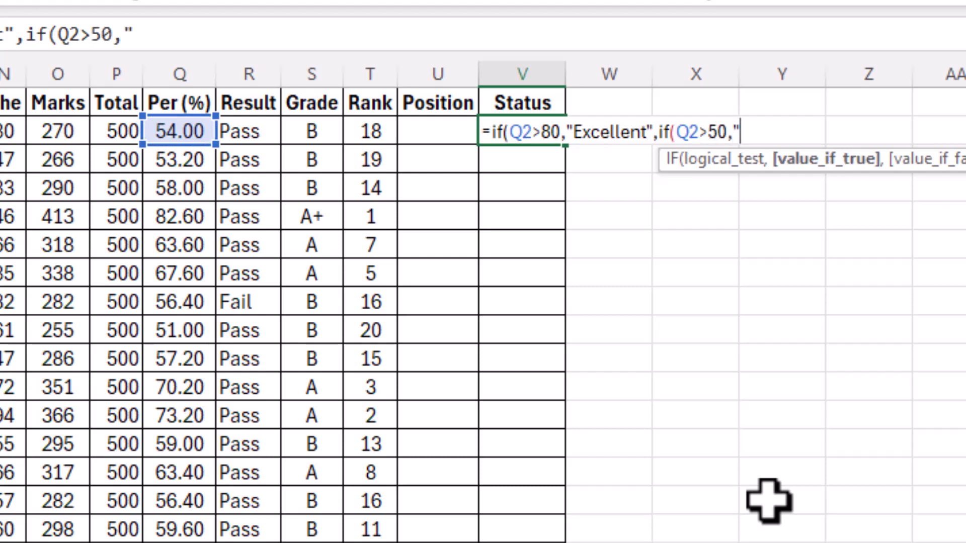
pyautogui.write('Good')
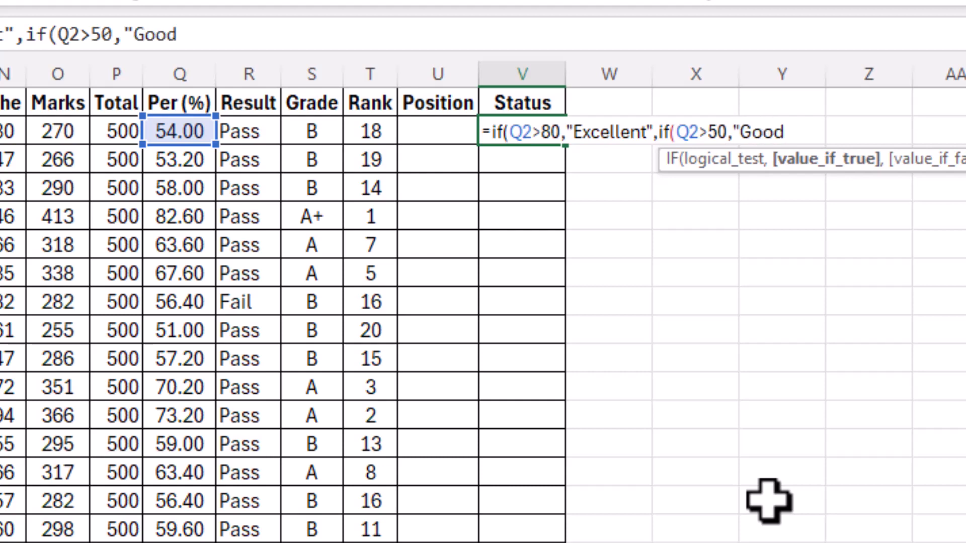
pyautogui.write('",')
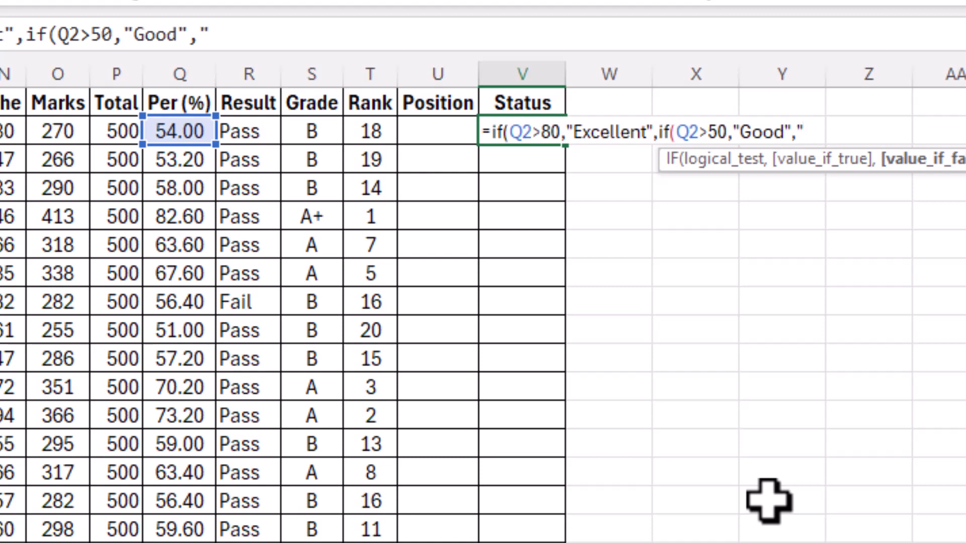
pyautogui.write('"Regu')
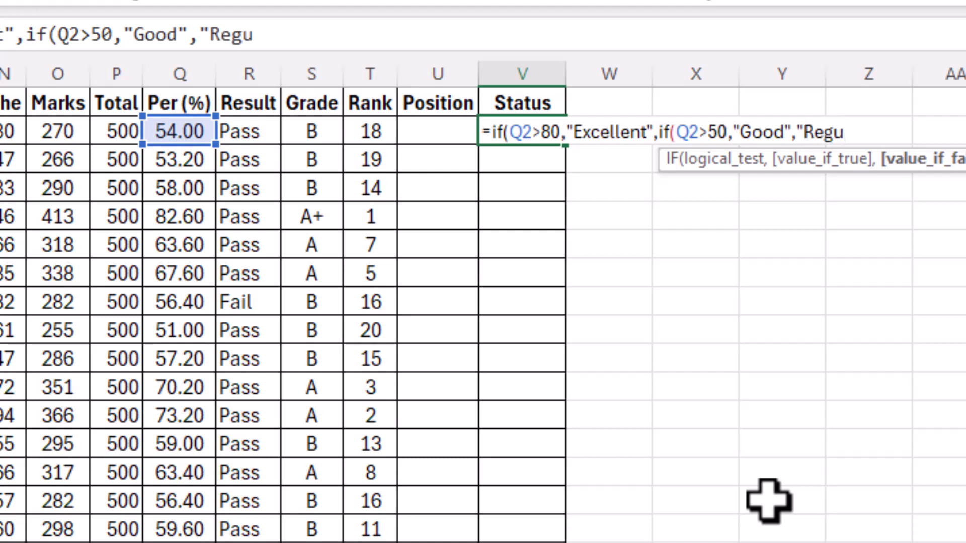
pyautogui.write('lar"')
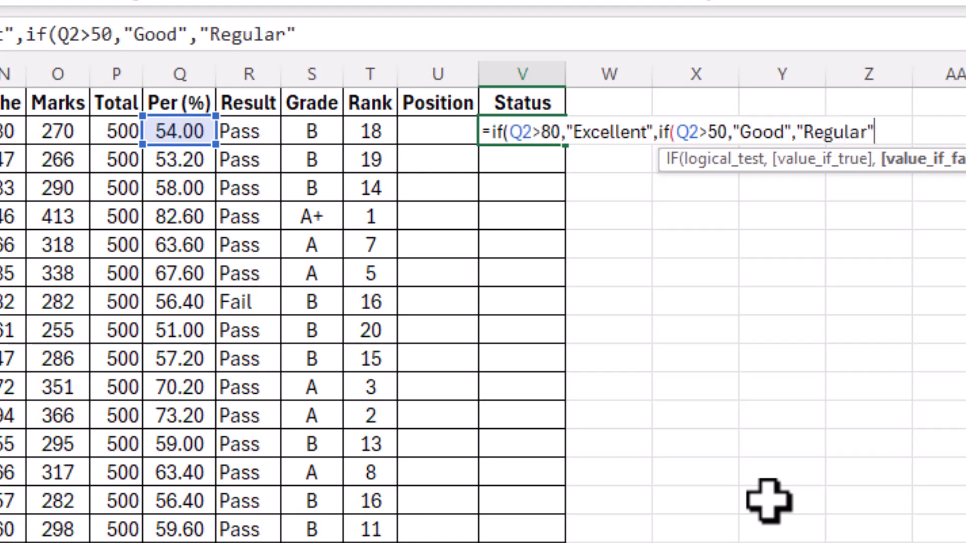
pyautogui.write('))')
pyautogui.press('Return')
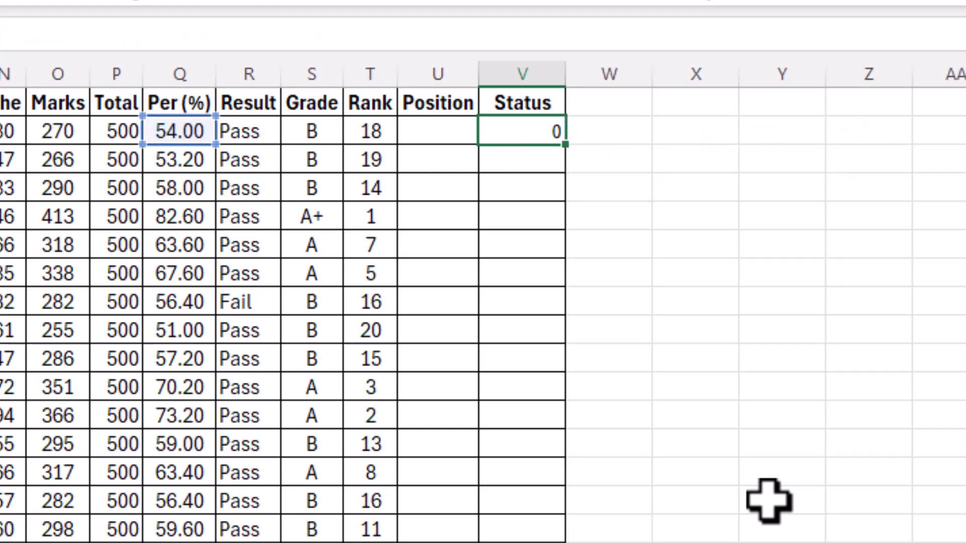
# - Fill the V2 Status formula down the Status column for all students
pyautogui.click(539, 129)
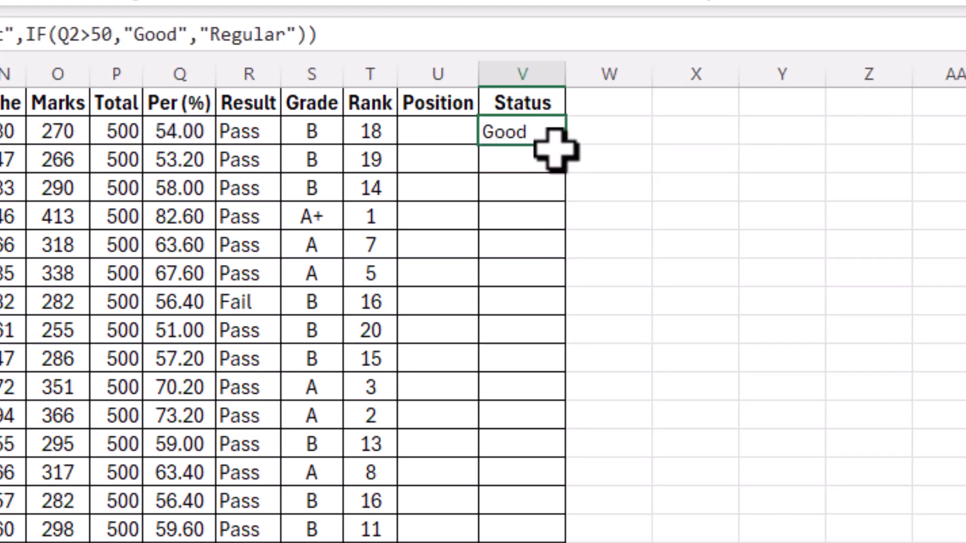
pyautogui.doubleClick(566, 146)
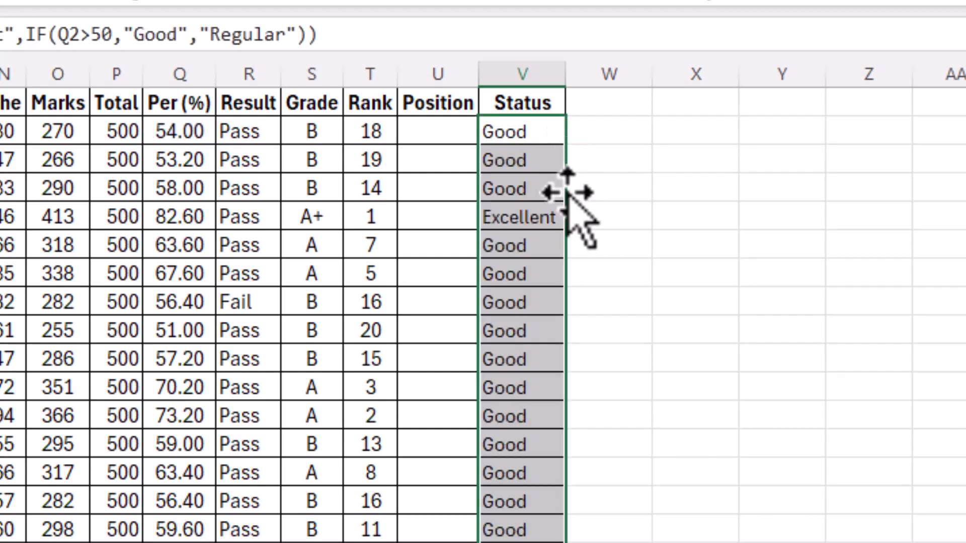
pyautogui.click(545, 217)
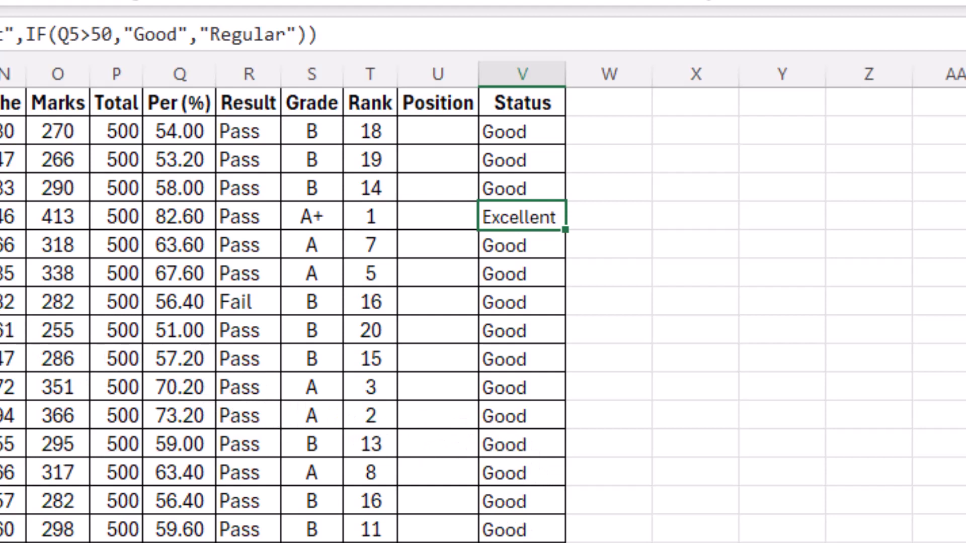
# - Change the mark in N9 to 40 to test the Status formula on a lower percentage
pyautogui.click(8, 330)
pyautogui.write('40')
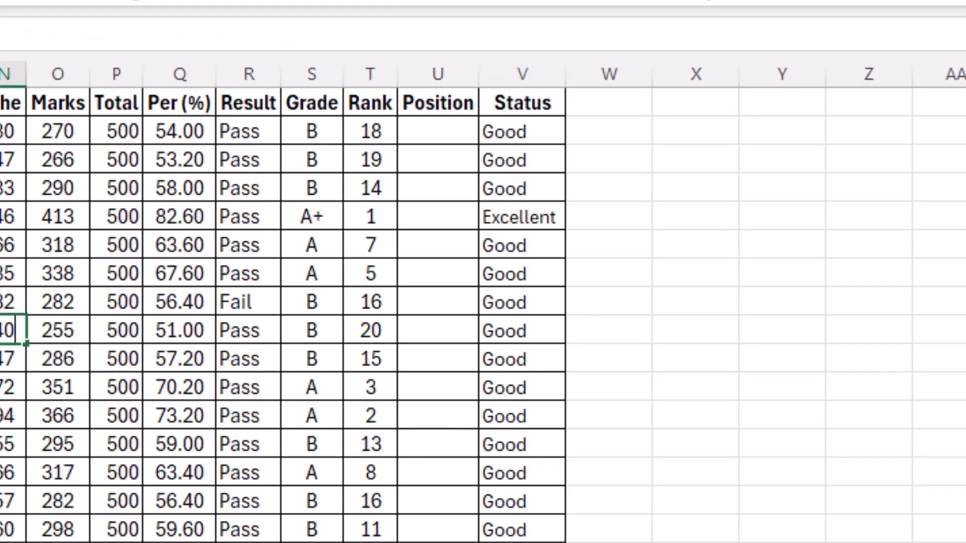
pyautogui.press('Return')
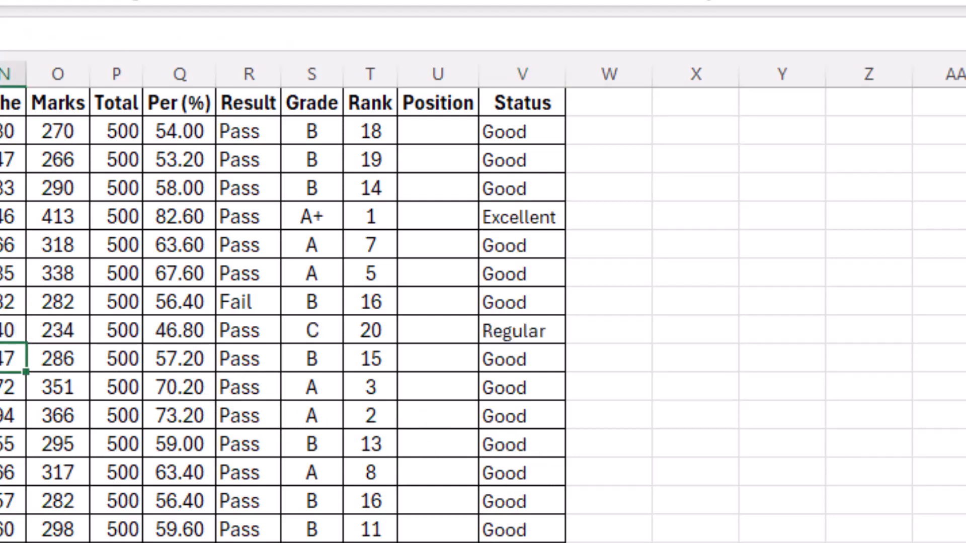
pyautogui.click(502, 340)
pyautogui.moveTo(440, 127); pyautogui.dragTo(443, 442)
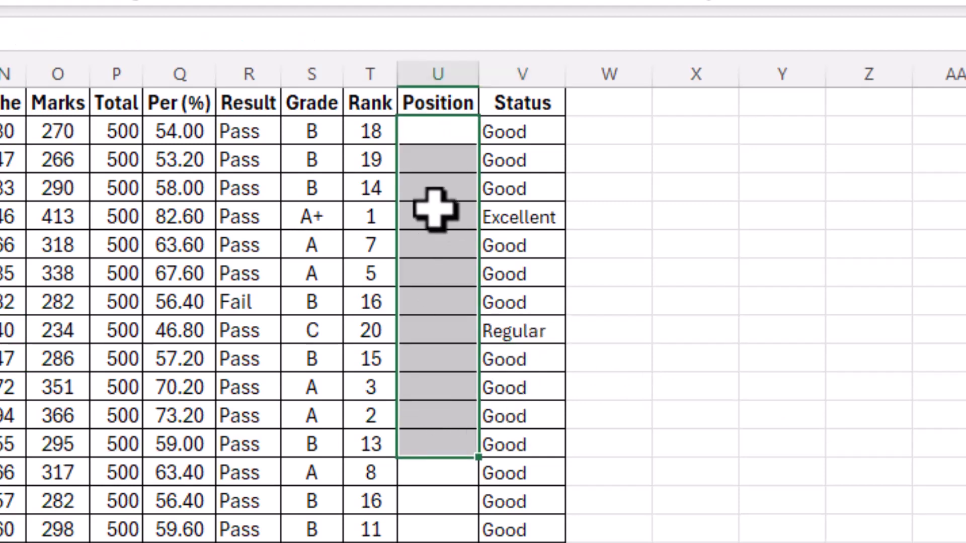
pyautogui.moveTo(425, 127); pyautogui.dragTo(446, 540)
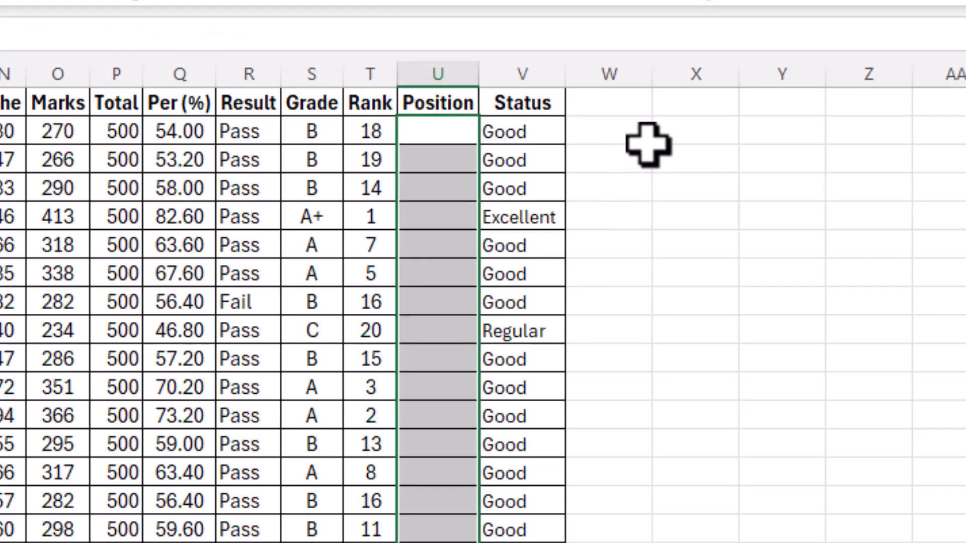
pyautogui.moveTo(689, 134); pyautogui.dragTo(729, 276)
pyautogui.moveTo(799, 138); pyautogui.dragTo(831, 272)
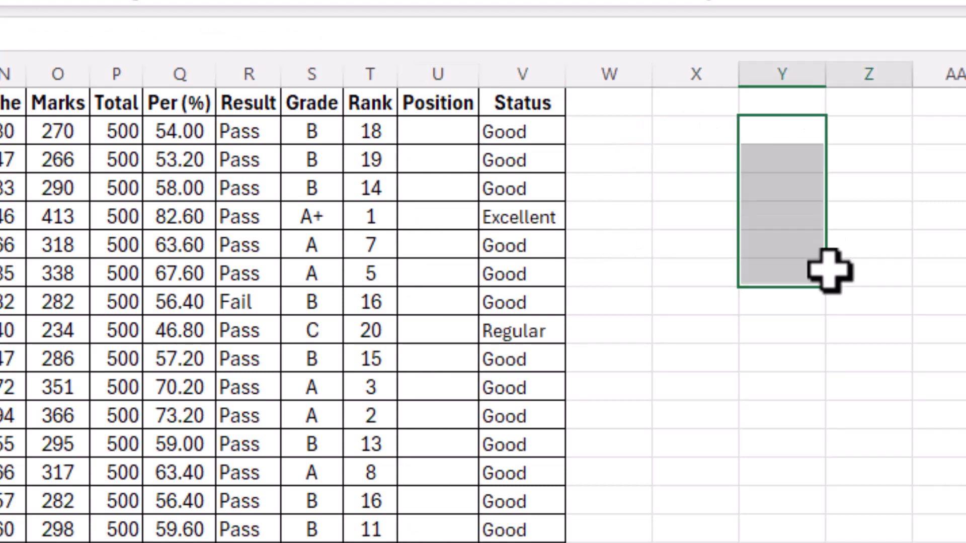
pyautogui.click(785, 132)
# - Enter the formula =LARGE($Q$2:$Q$21,1) in U2 of the Position column, with the percentage range locked as absolute
pyautogui.click(437, 132)
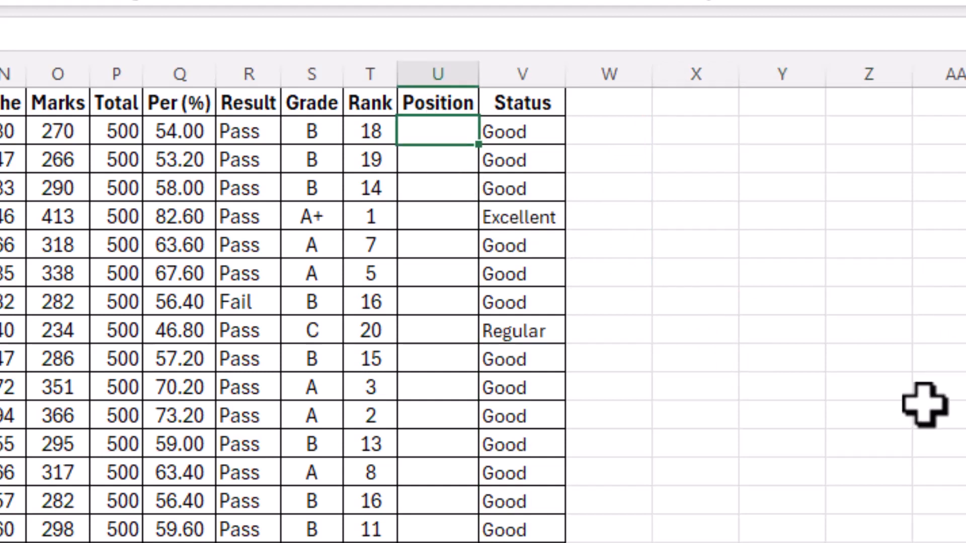
pyautogui.write('=large')
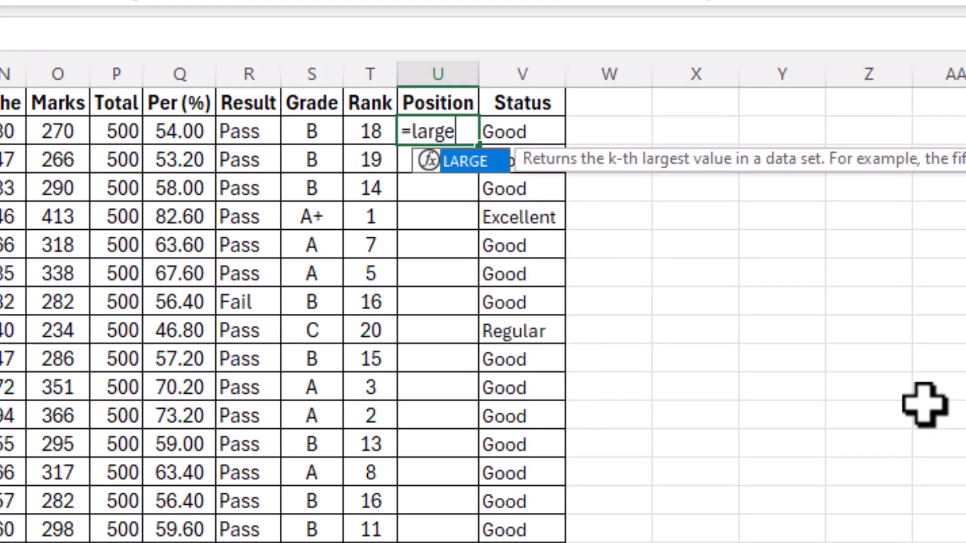
pyautogui.write('(')
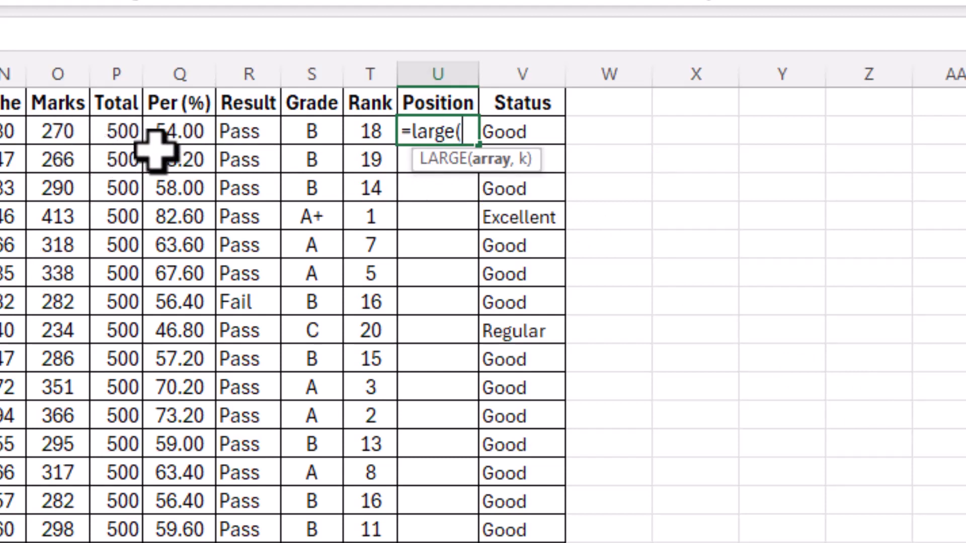
pyautogui.moveTo(175, 142); pyautogui.dragTo(181, 542)
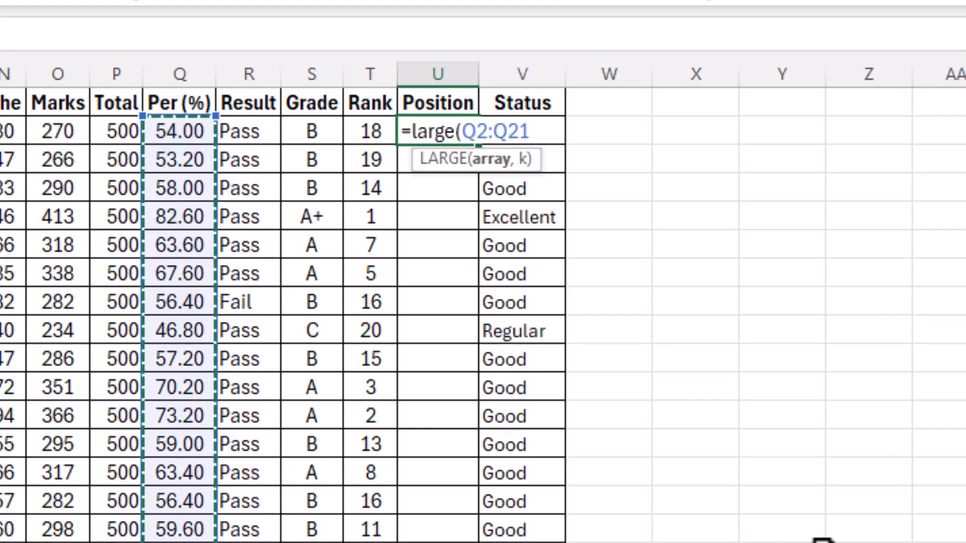
pyautogui.write(',')
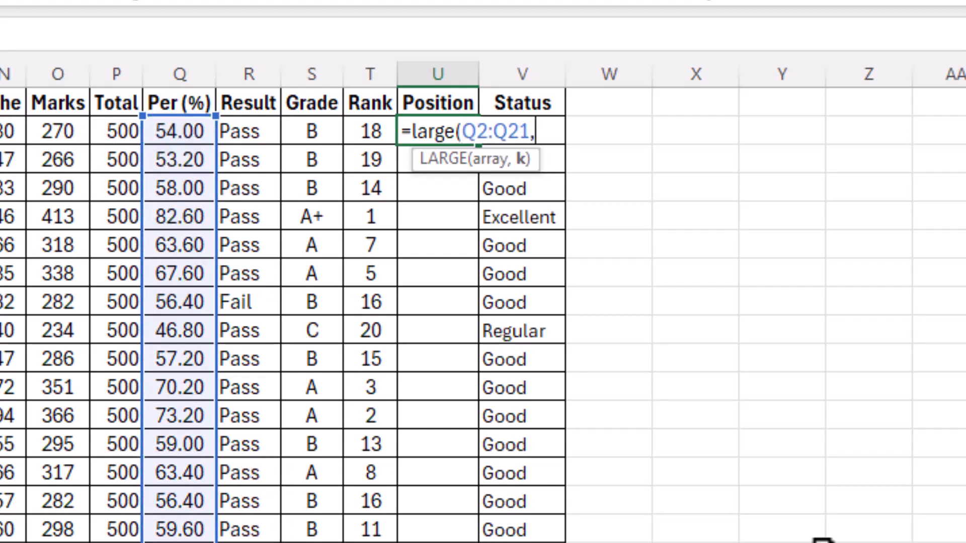
pyautogui.write('1)')
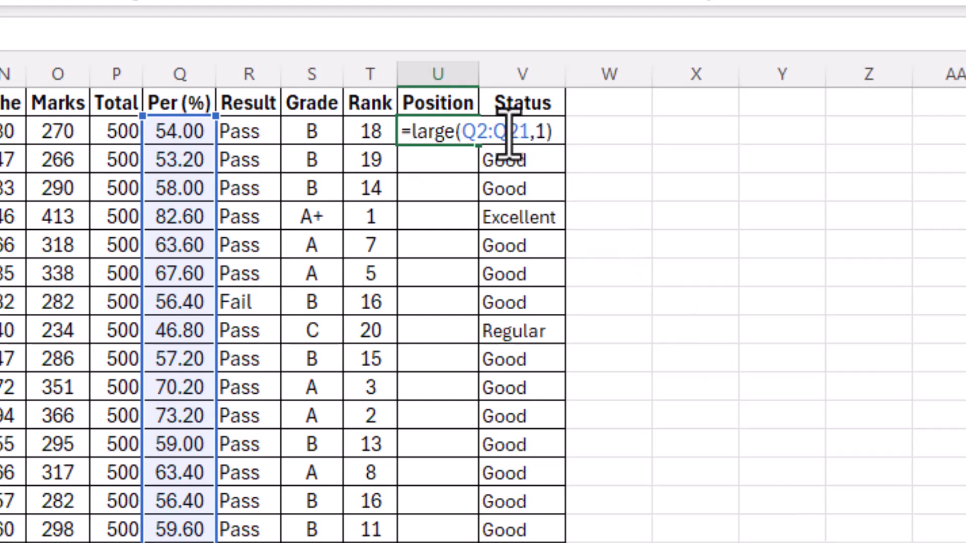
pyautogui.click(481, 133)
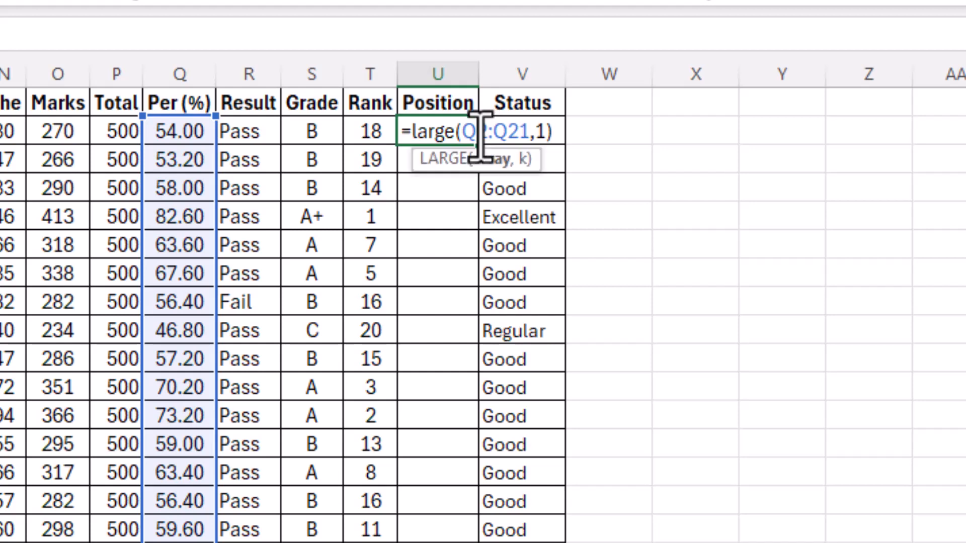
pyautogui.doubleClick(481, 132)
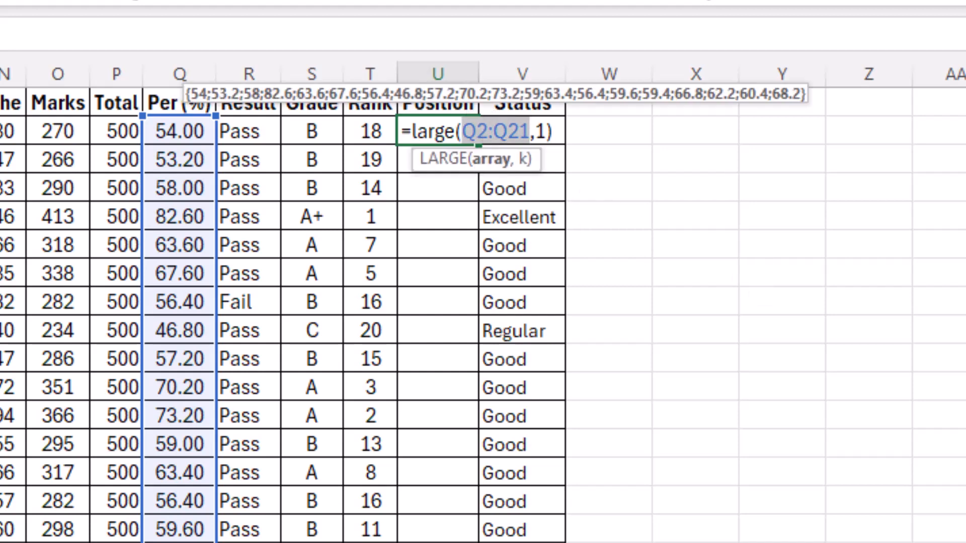
pyautogui.press('F4')
pyautogui.press('Return')
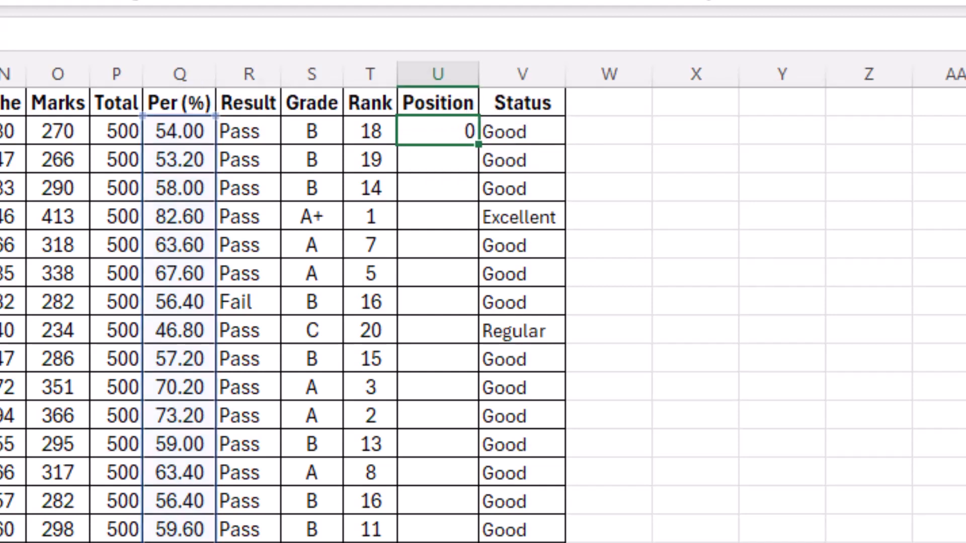
# - Fill the LARGE formula from U2 down to U6 and set its k argument to 2 in U3
pyautogui.click(437, 126)
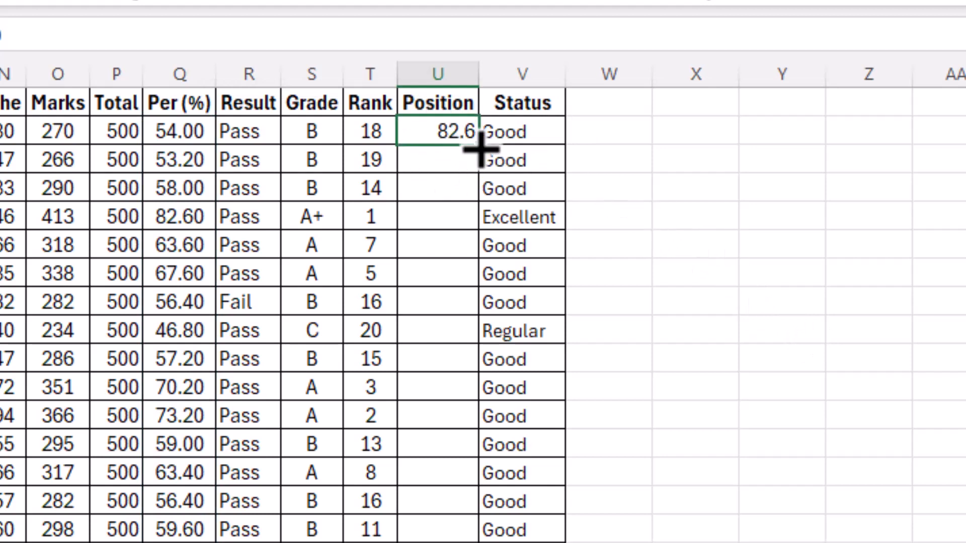
pyautogui.moveTo(478, 145); pyautogui.dragTo(473, 257)
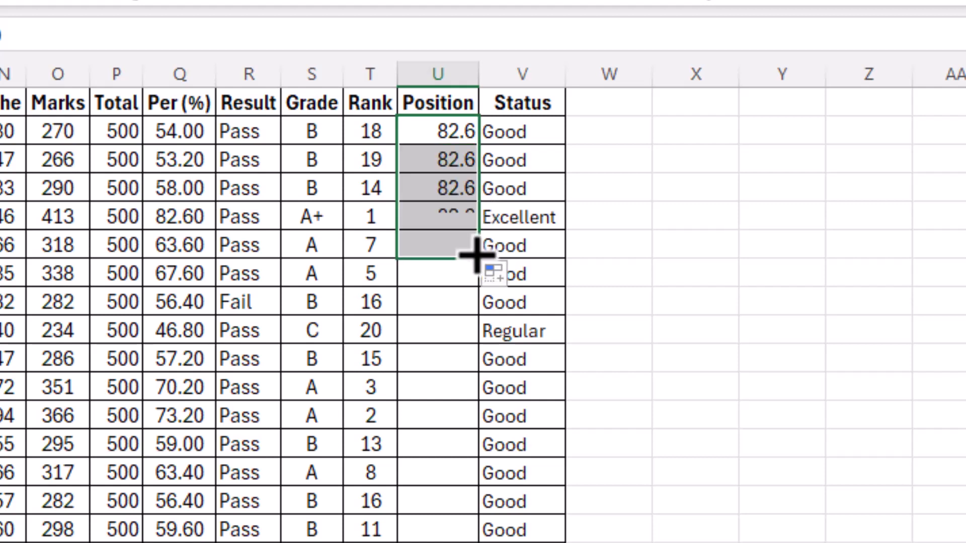
pyautogui.click(454, 166)
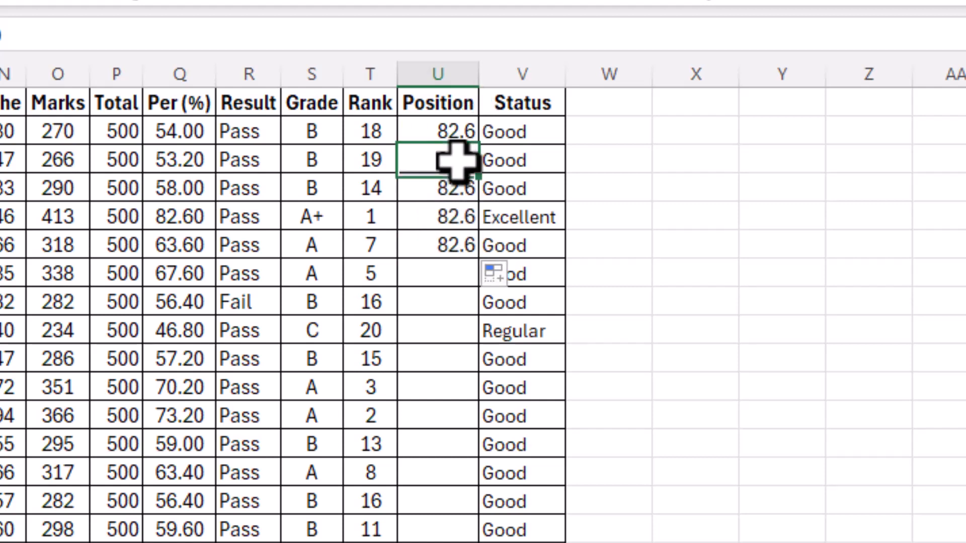
pyautogui.doubleClick(458, 166)
pyautogui.click(604, 159)
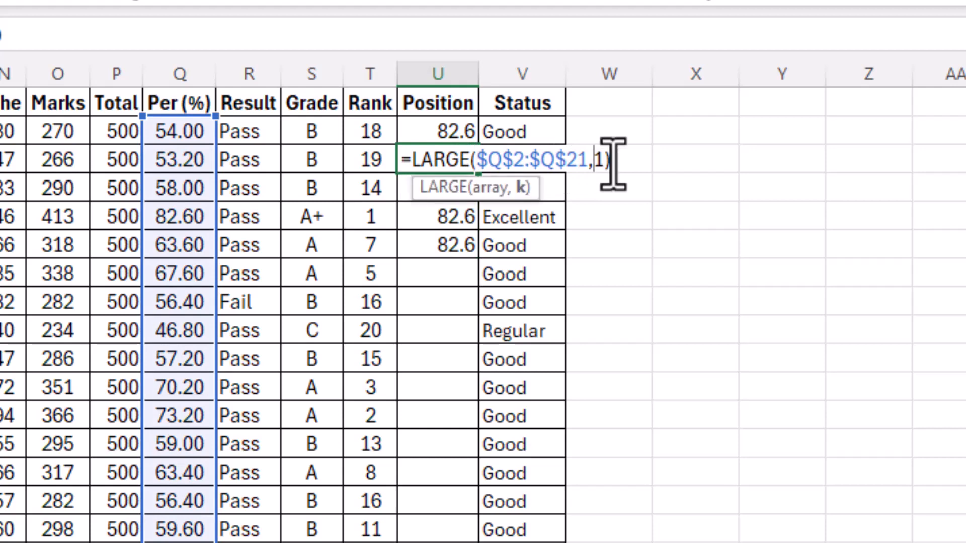
pyautogui.press('BackSpace')
pyautogui.write('2')
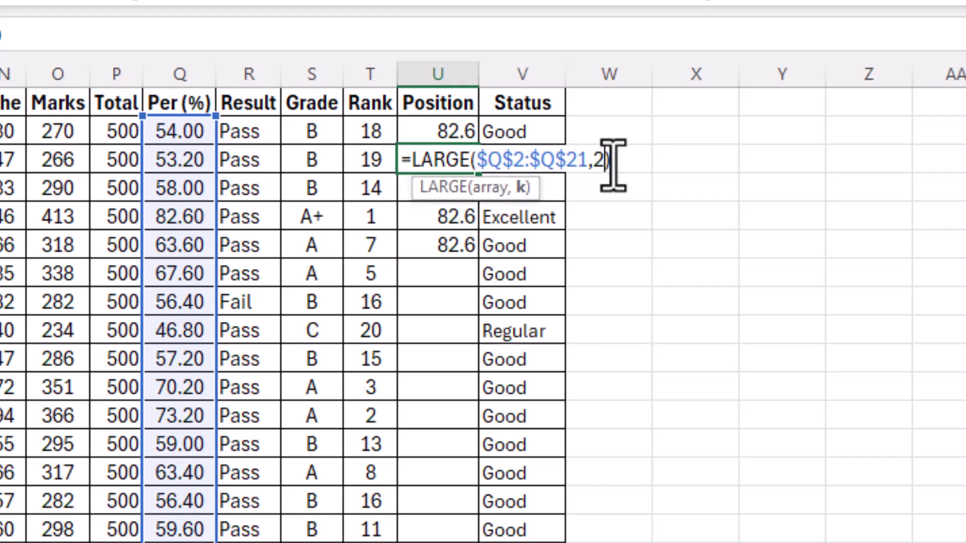
pyautogui.press('Return')
# - Set the k argument of the LARGE formula in U4 to 3
pyautogui.press('F2')
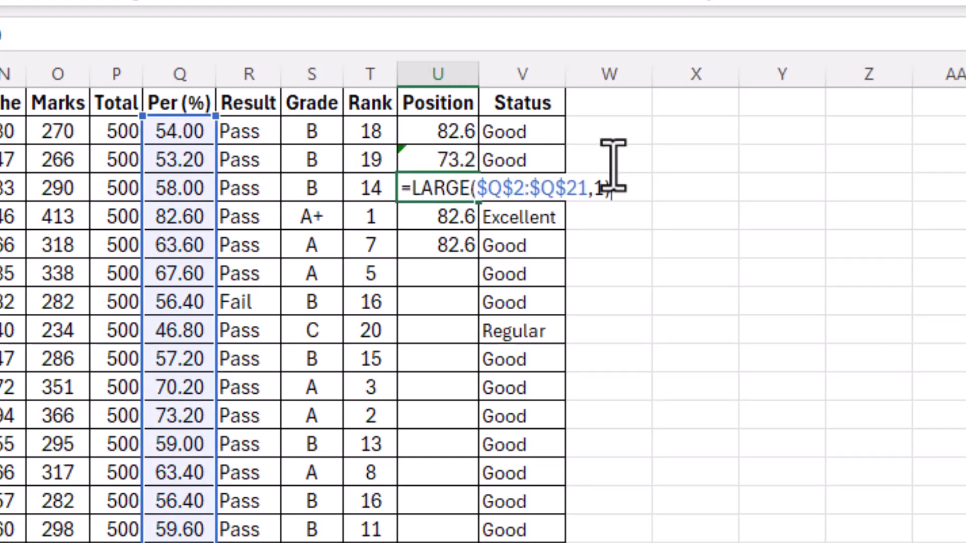
pyautogui.click(613, 166)
pyautogui.press('BackSpace')
pyautogui.write('3')
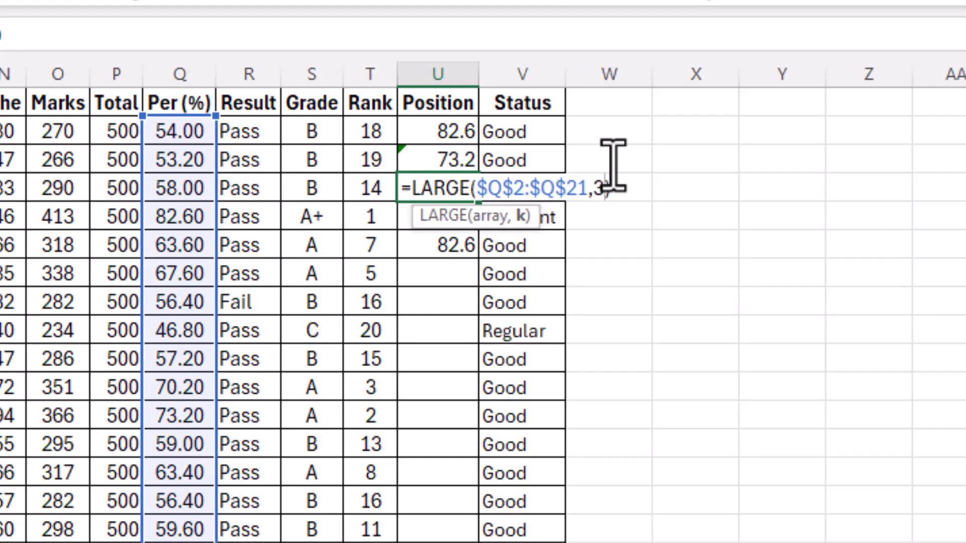
pyautogui.press('Return')
# - Set the k argument of the LARGE formula in U5 to 4 and in U6 to 5
pyautogui.press('F2')
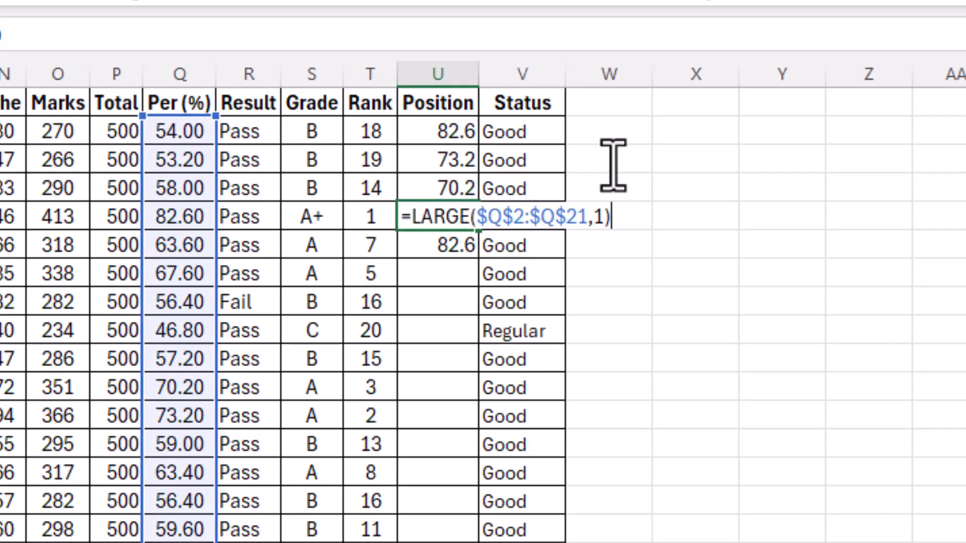
pyautogui.press('BackSpace')
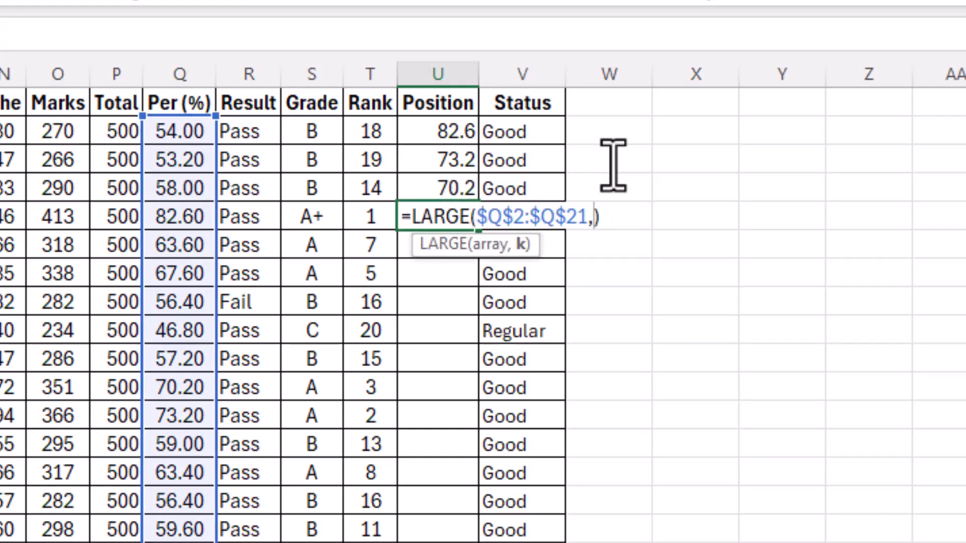
pyautogui.write('4')
pyautogui.press('Return')
pyautogui.press('F2')
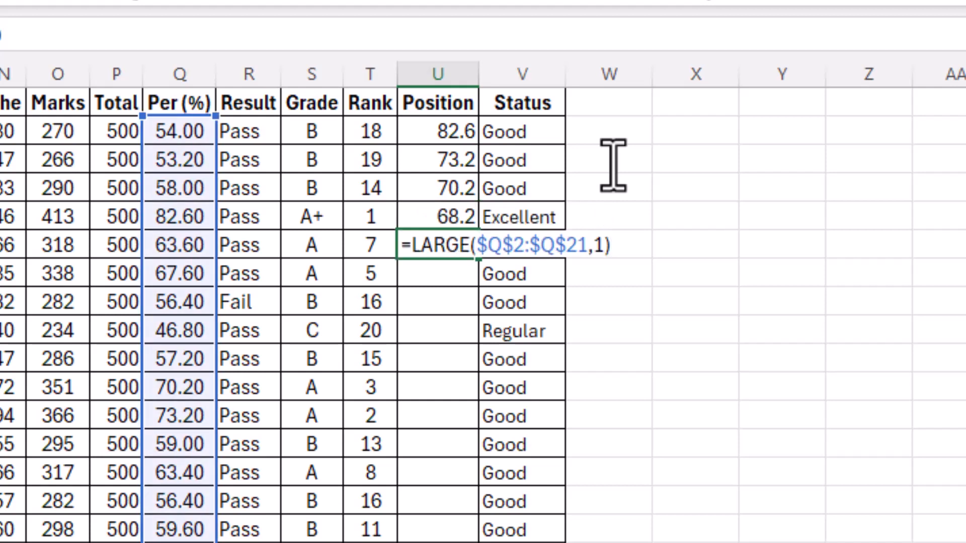
pyautogui.press('Left')
pyautogui.press('BackSpace')
pyautogui.write('5')
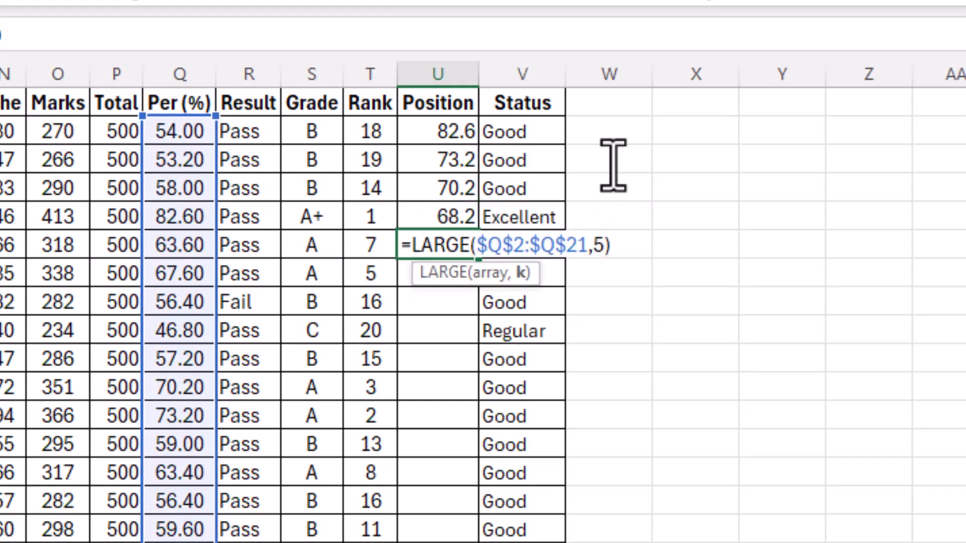
pyautogui.press('Return')
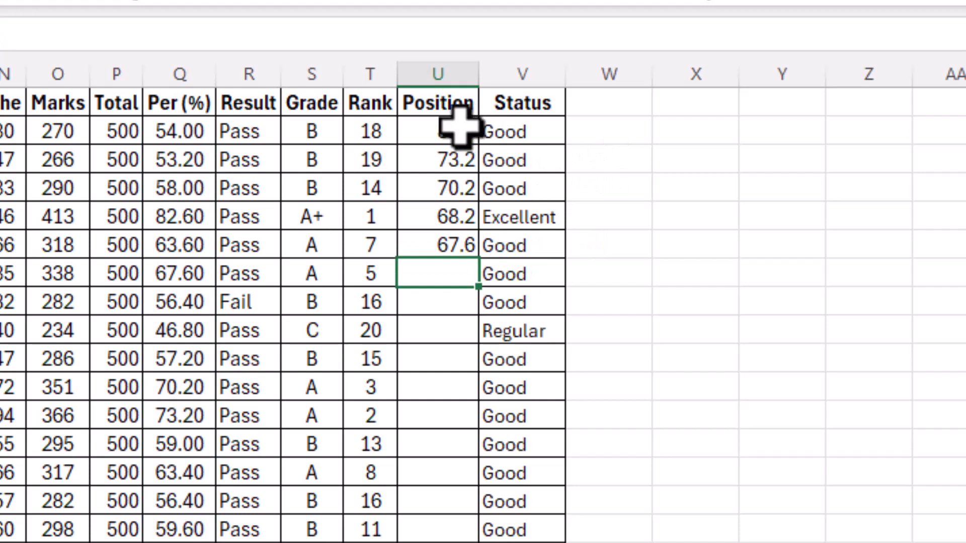
pyautogui.moveTo(457, 127); pyautogui.dragTo(449, 240)
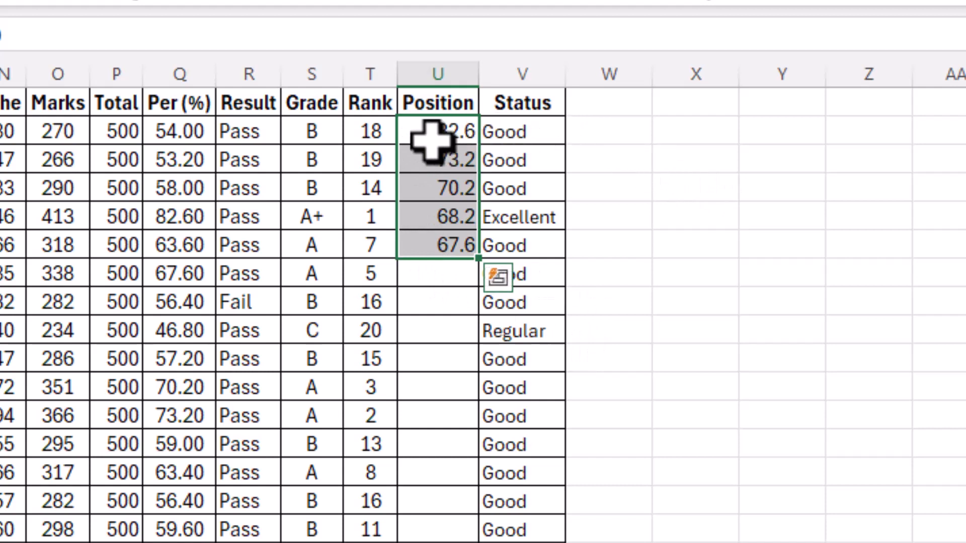
# - Begin an INDEX formula in W2 with the student name range locked as $B$2:$B$21
pyautogui.click(684, 129)
pyautogui.click(609, 130)
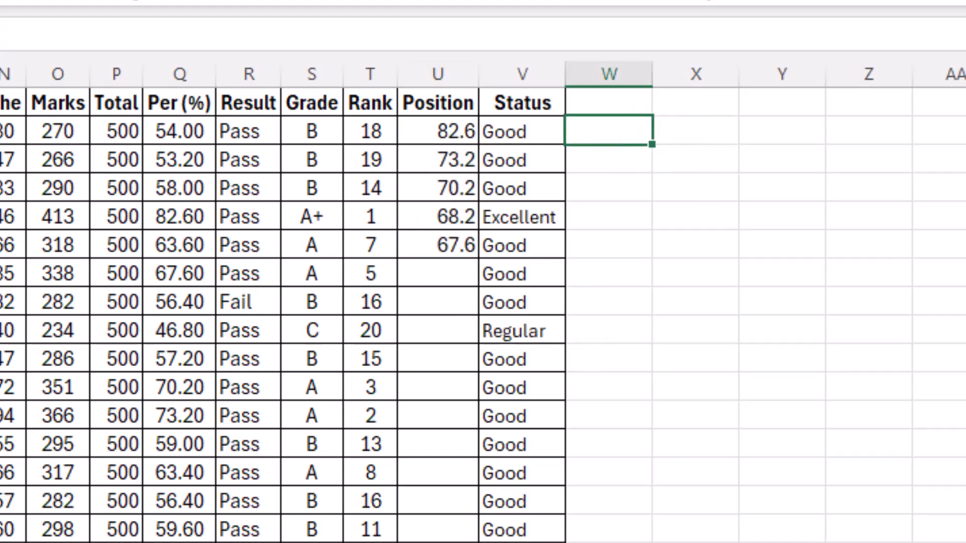
pyautogui.write('=index')
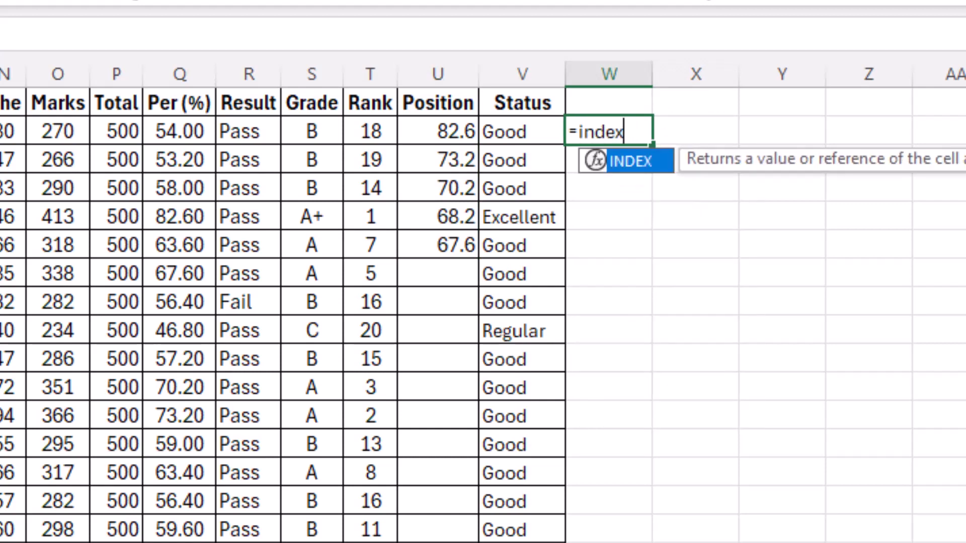
pyautogui.write('(')
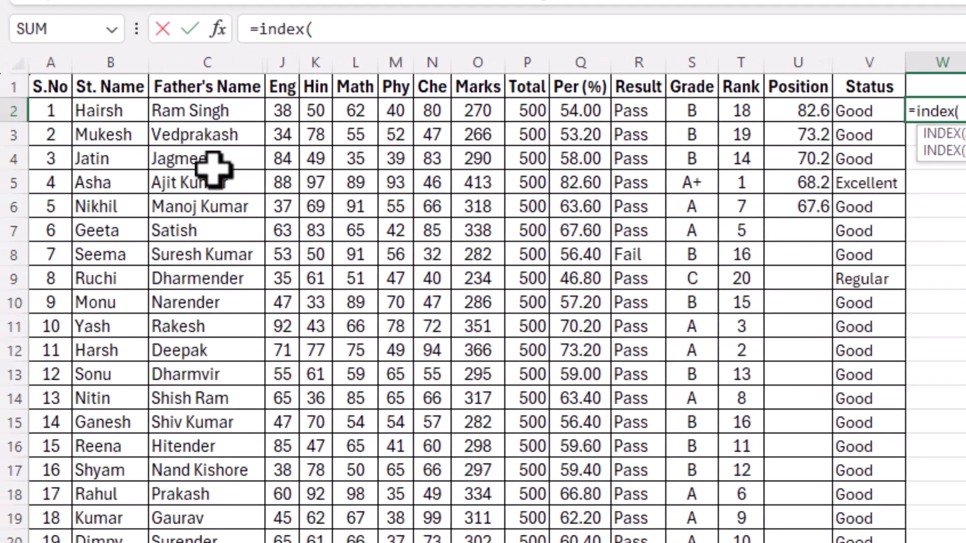
pyautogui.moveTo(96, 108); pyautogui.dragTo(100, 539)
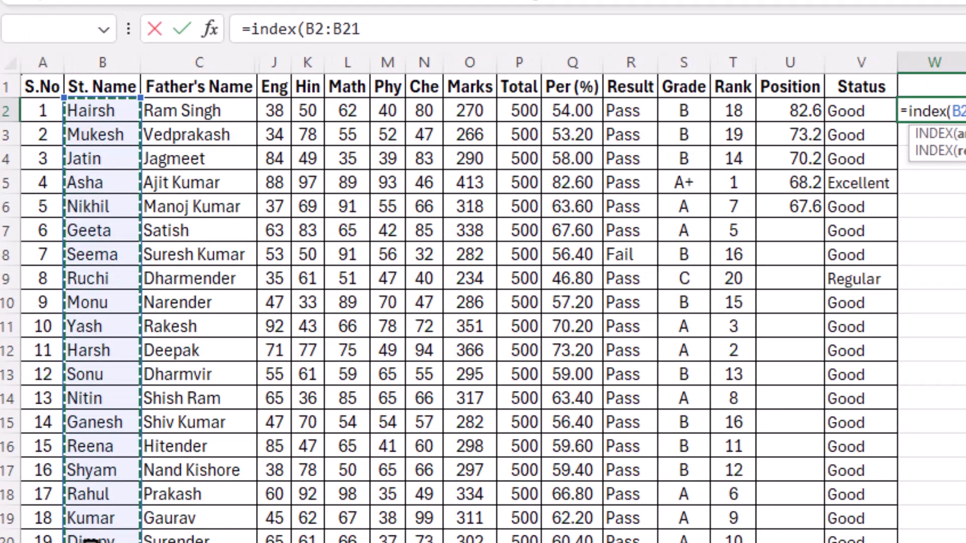
pyautogui.press('F4')
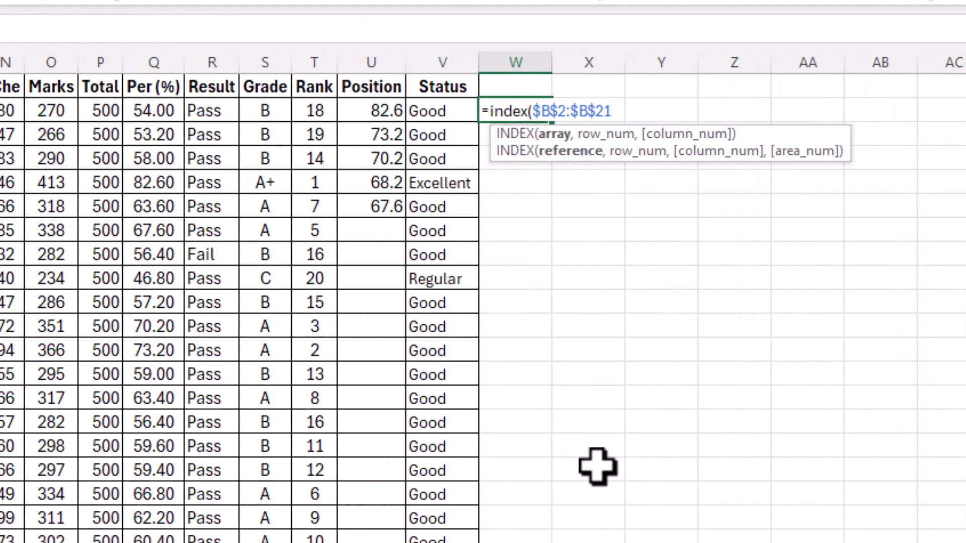
# - Complete the INDEX formula in W2 with the row argument MATCH(U2,$Q$2:$Q$21,0), keeping the percentage range absolute
pyautogui.write(',match')
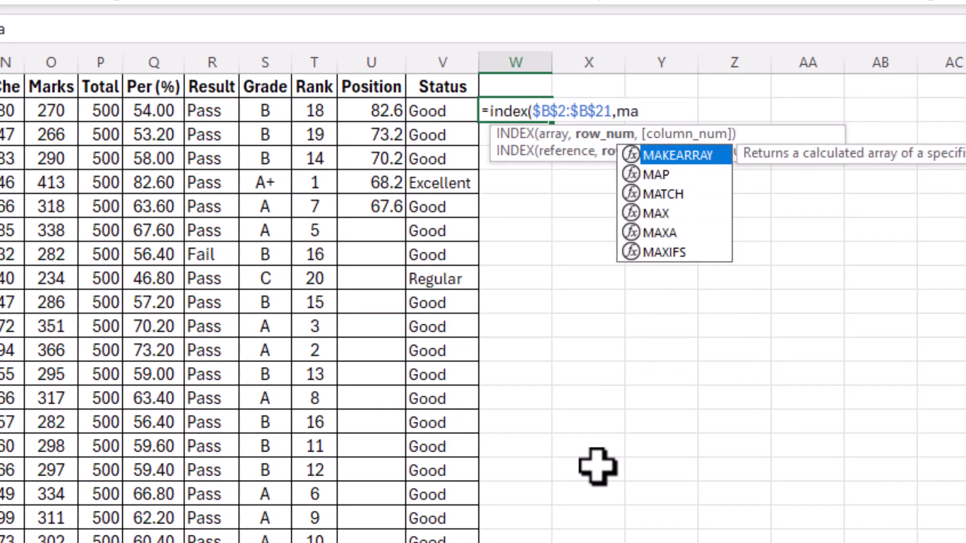
pyautogui.write('(')
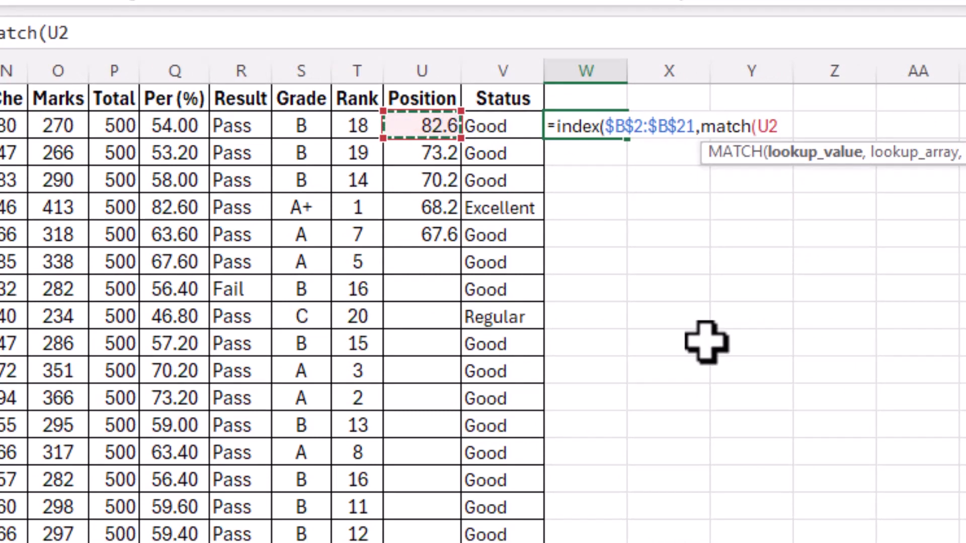
pyautogui.write(',')
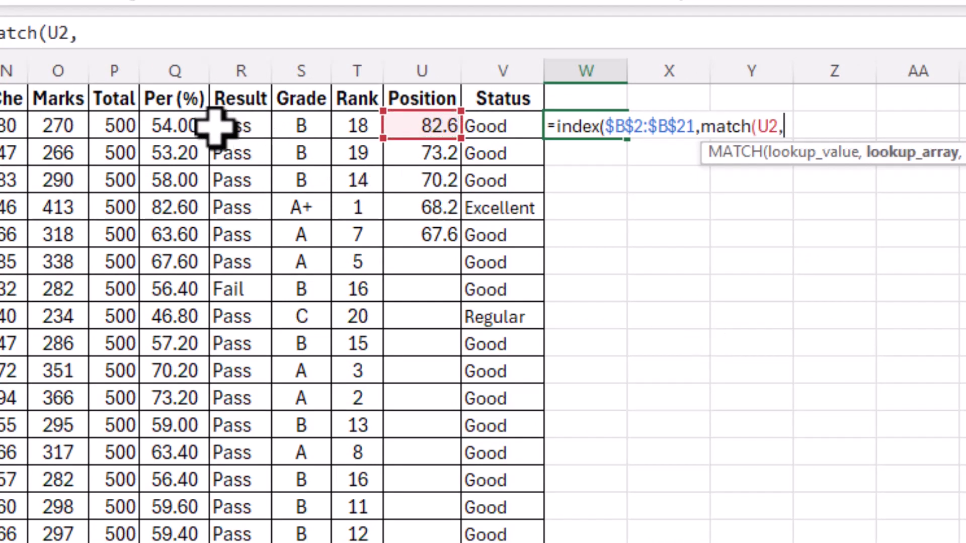
pyautogui.moveTo(195, 125); pyautogui.dragTo(201, 542)
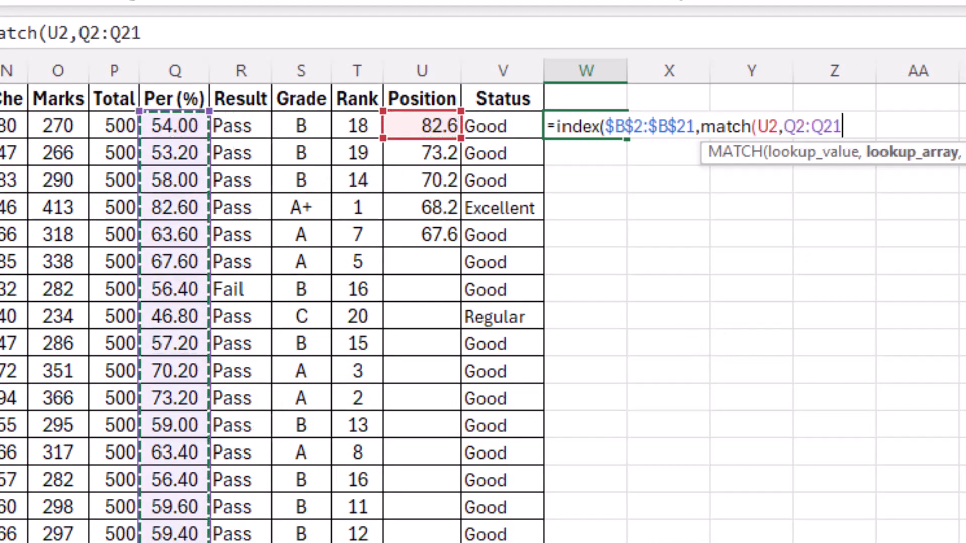
pyautogui.press('F4')
pyautogui.write(',')
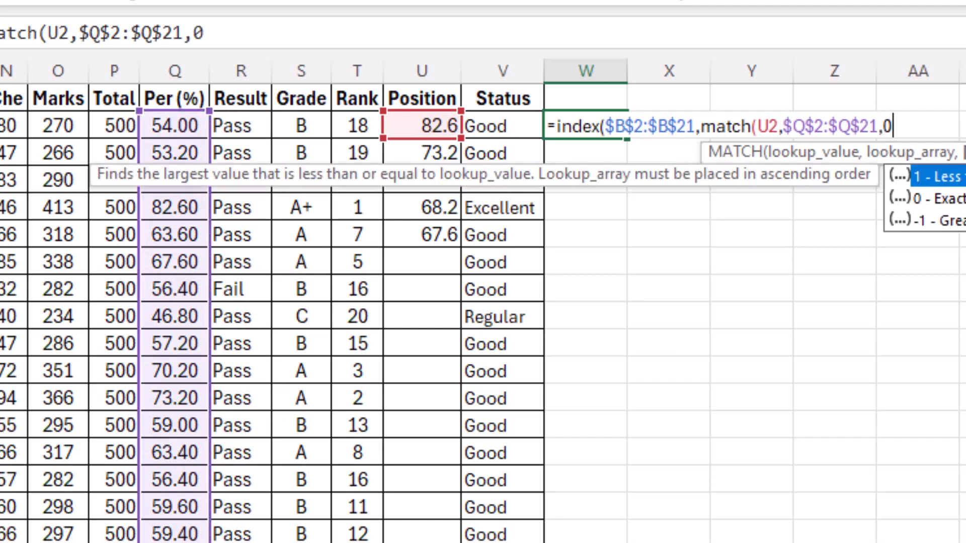
pyautogui.write('0)')
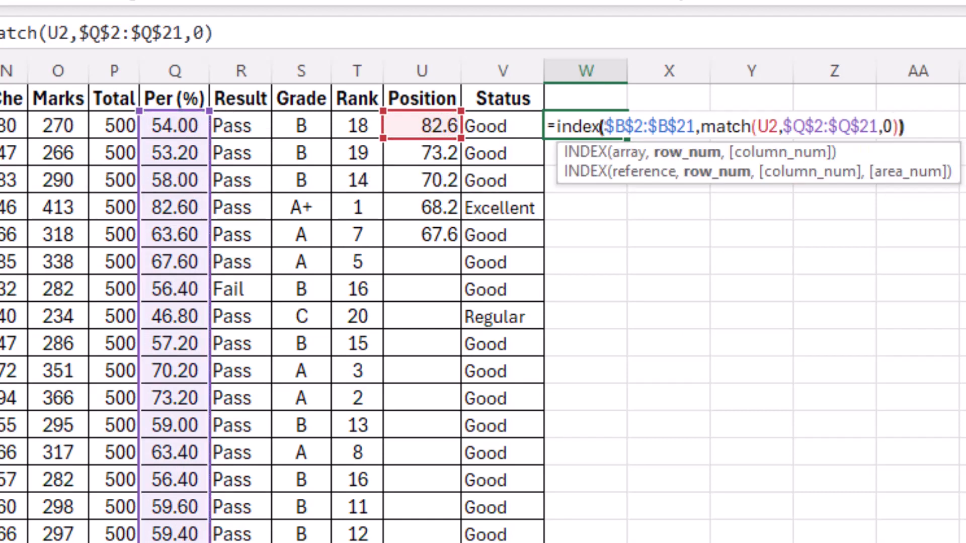
pyautogui.write(')')
pyautogui.press('Return')
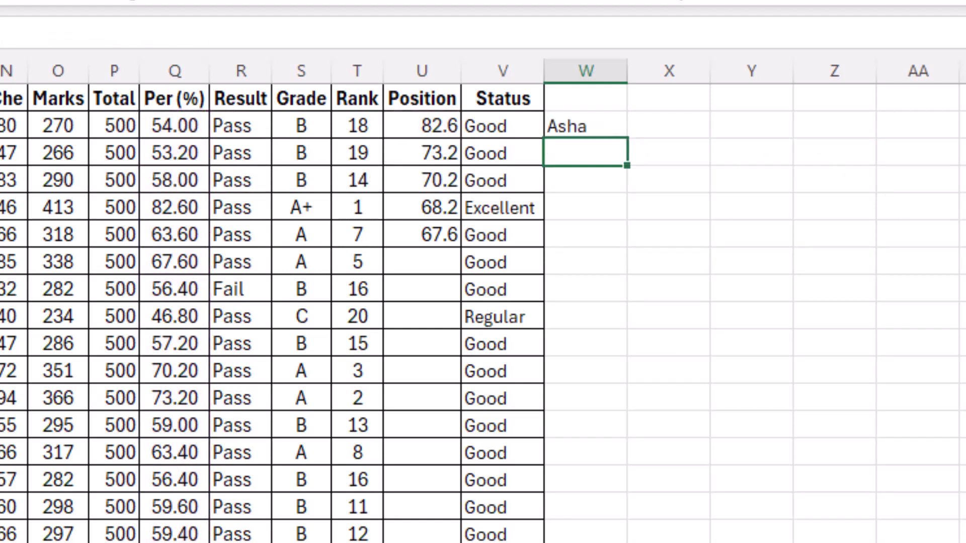
# - Fill the INDEX and MATCH formula from W2 down to W6 and check the copied formulas in W5 and W6
pyautogui.click(410, 127)
pyautogui.click(568, 130)
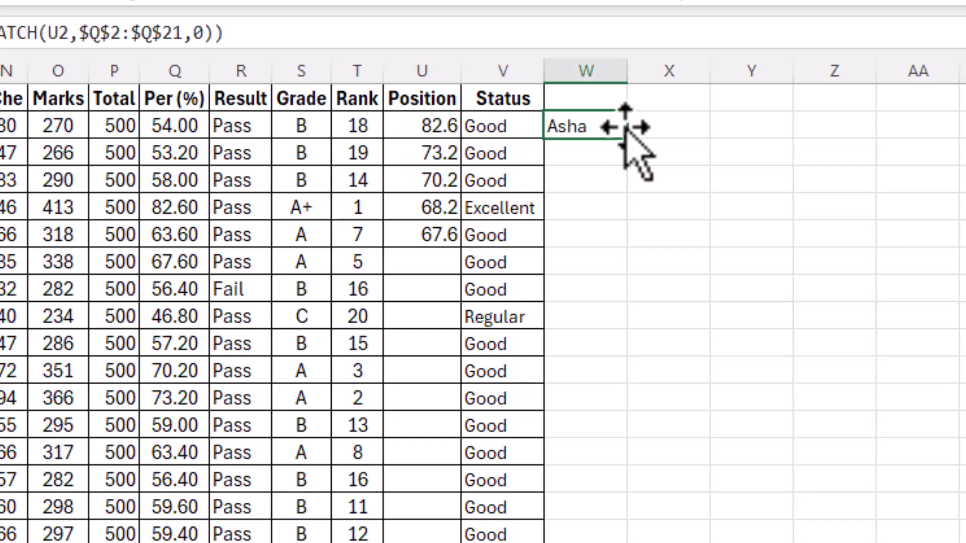
pyautogui.moveTo(632, 144); pyautogui.dragTo(632, 249)
pyautogui.click(583, 216)
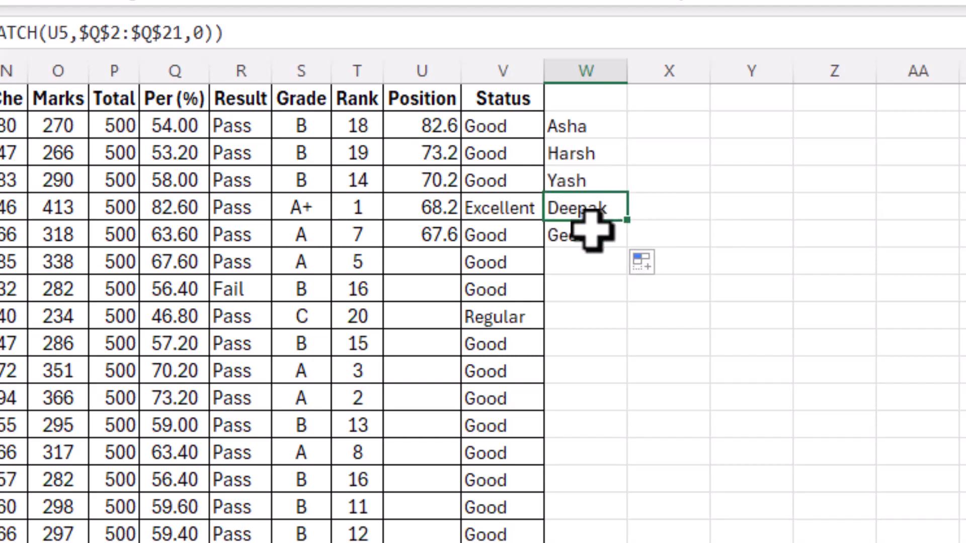
pyautogui.click(592, 236)
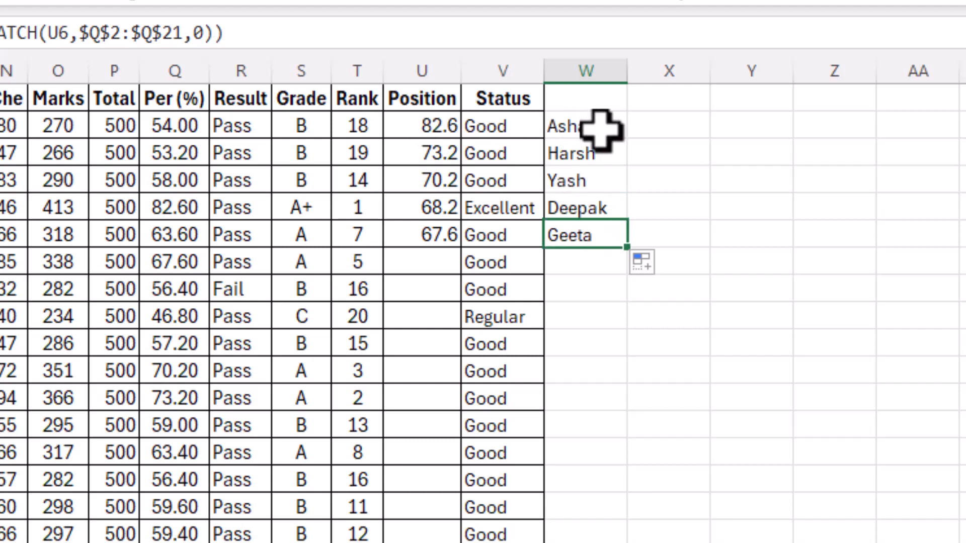
pyautogui.moveTo(602, 132); pyautogui.dragTo(593, 236)
pyautogui.click(668, 218)
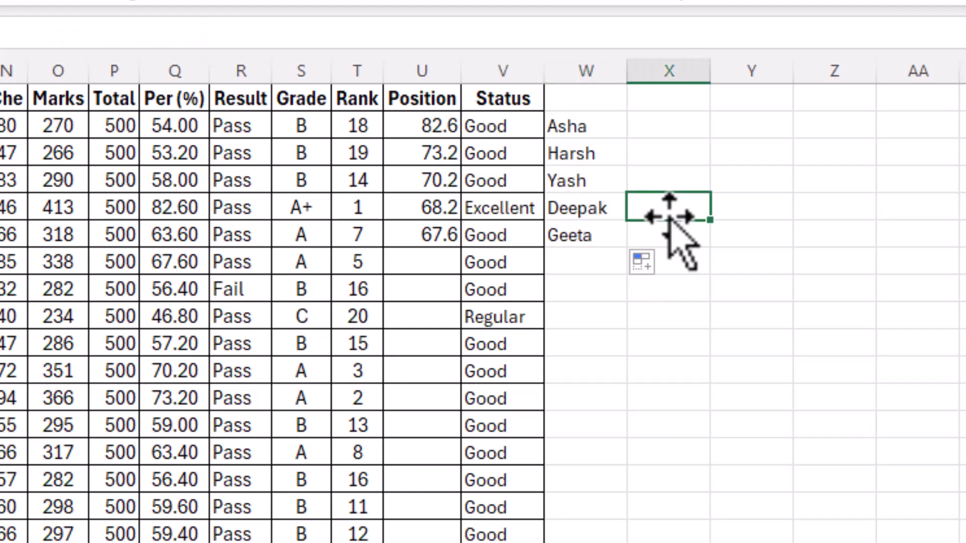
pyautogui.moveTo(579, 121); pyautogui.dragTo(579, 229)
pyautogui.moveTo(442, 121); pyautogui.dragTo(432, 222)
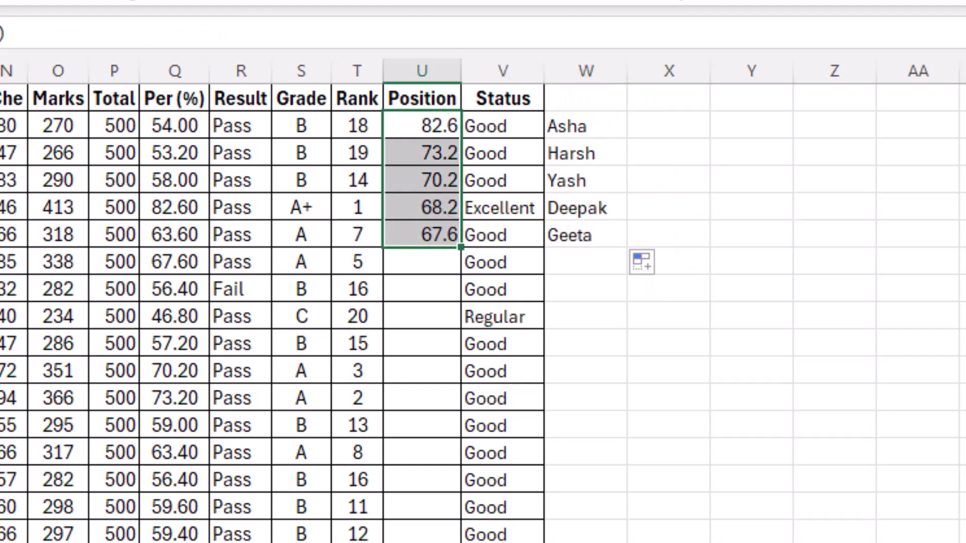